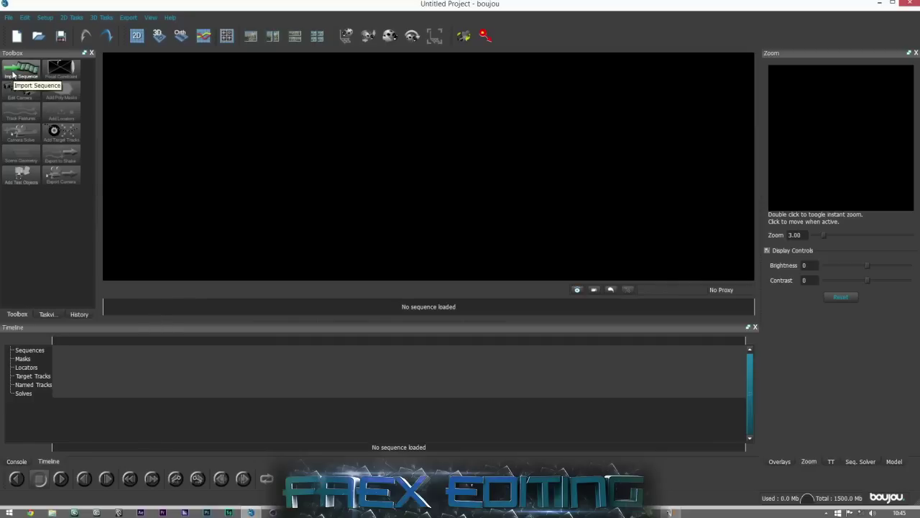
Import the image sequence starting with Standoff BG_00000.png from the dated subfolder of the desktop's Standoff BG folder.
{"action": "left_click", "coordinate": [13, 75]}
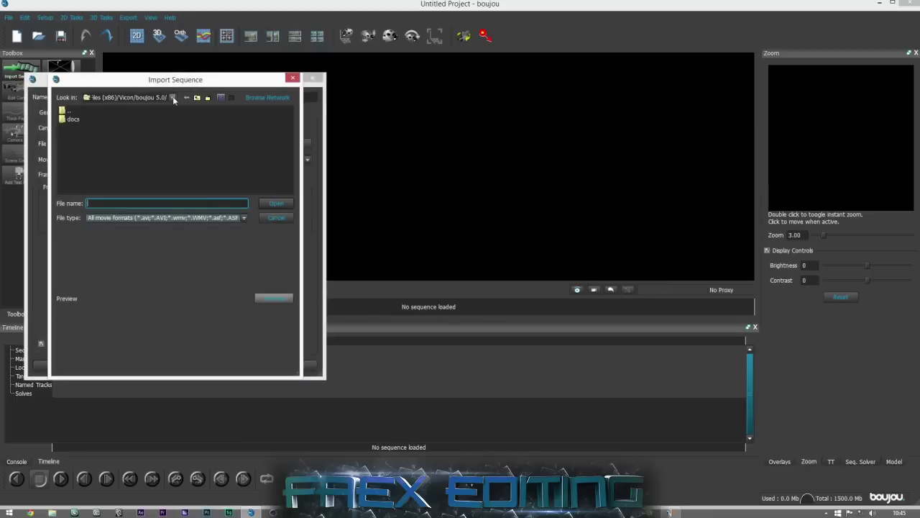
{"action": "left_click", "coordinate": [173, 98]}
{"action": "left_click", "coordinate": [96, 128]}
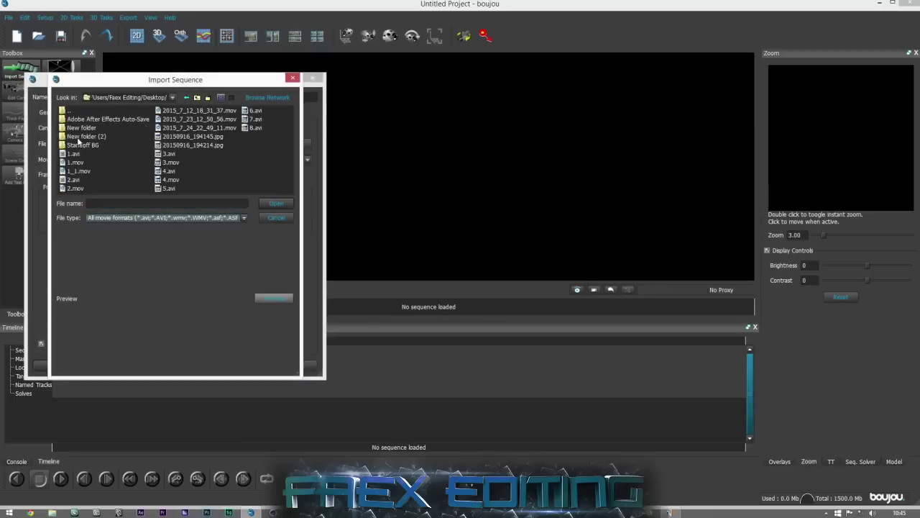
{"action": "double_click", "coordinate": [85, 145]}
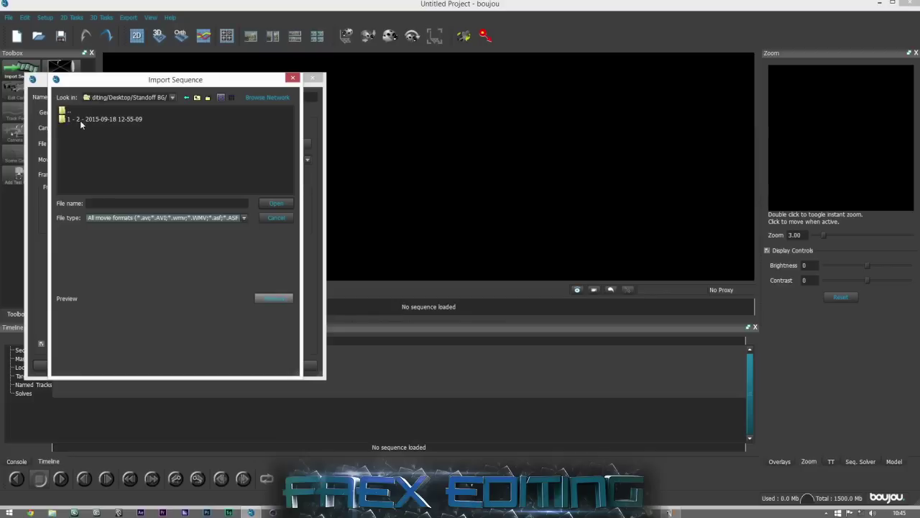
{"action": "double_click", "coordinate": [80, 120]}
{"action": "left_click", "coordinate": [81, 121]}
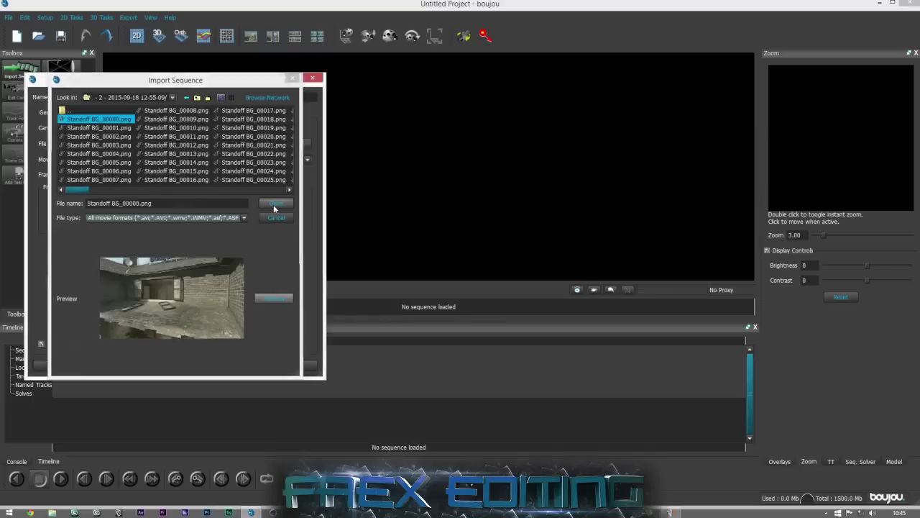
{"action": "left_click", "coordinate": [274, 204]}
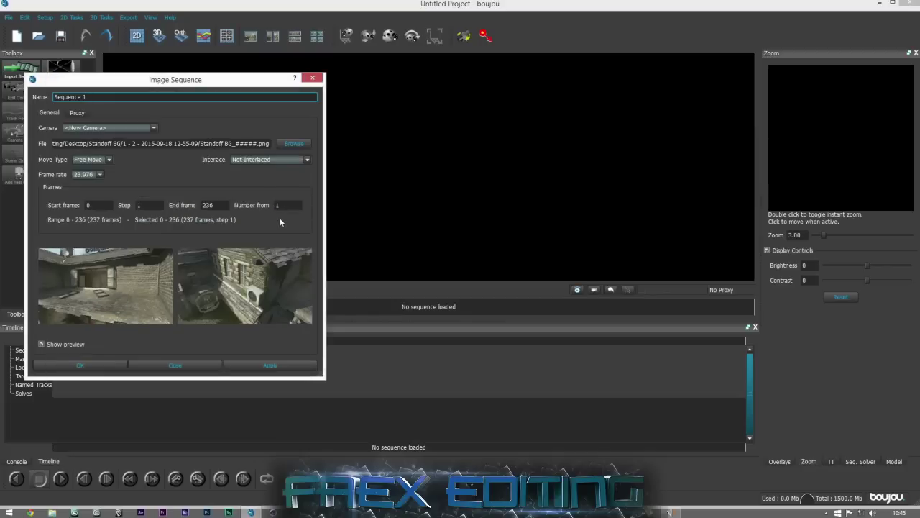
Set the sequence's frame rate to 59.94 and apply it, declining to use the alpha channel as a mask.
{"action": "left_click", "coordinate": [86, 174]}
{"action": "left_click", "coordinate": [88, 238]}
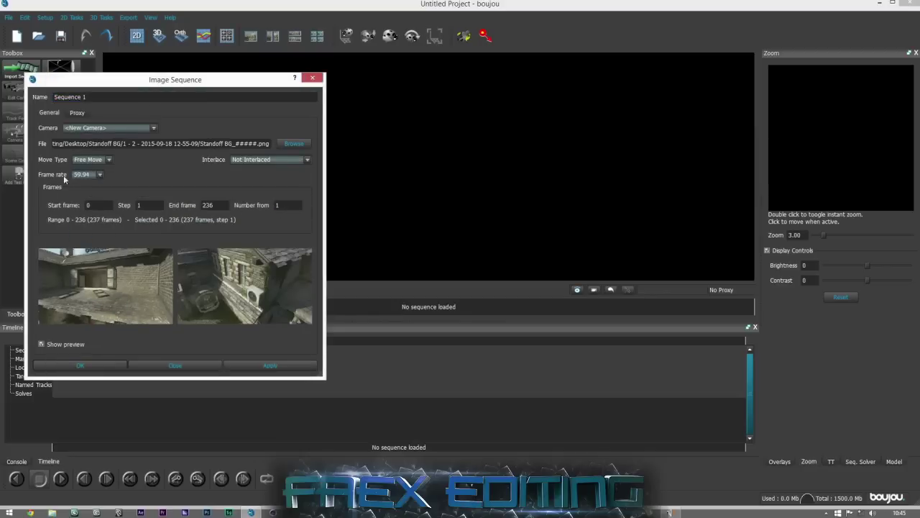
{"action": "left_click", "coordinate": [245, 366]}
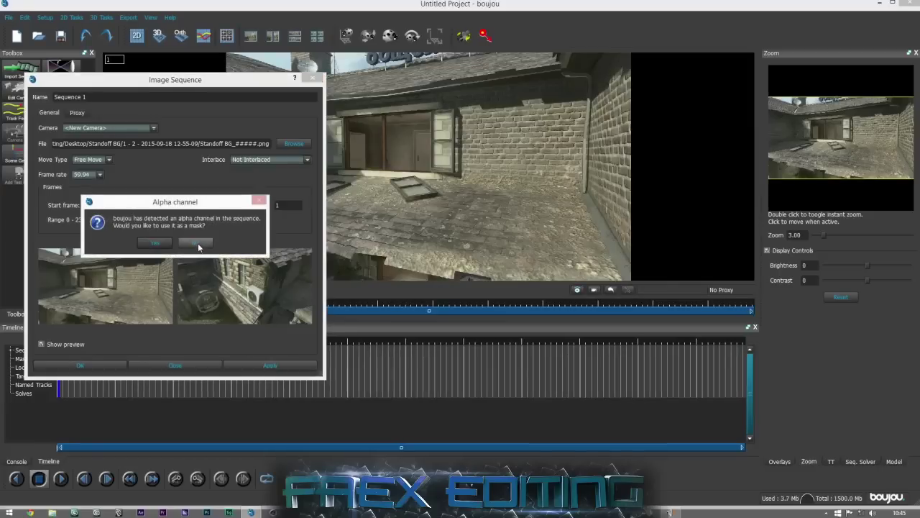
{"action": "left_click", "coordinate": [197, 244]}
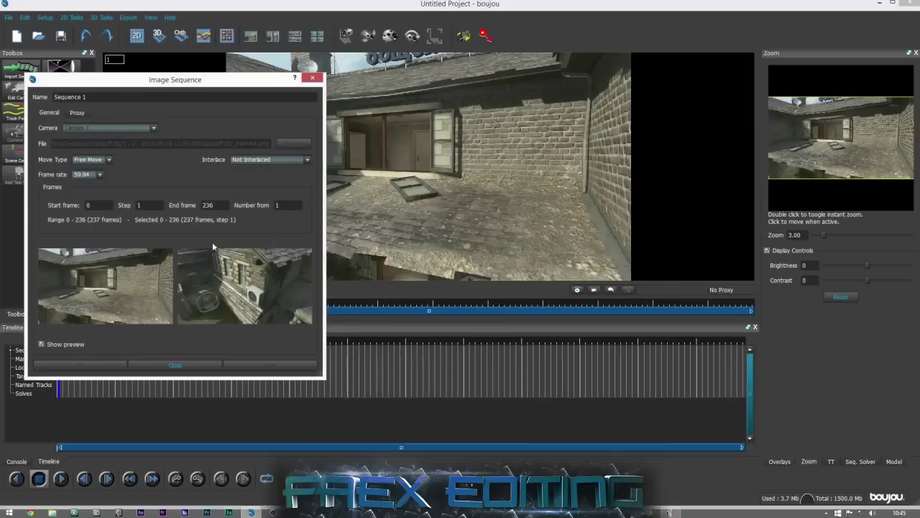
{"action": "left_click", "coordinate": [165, 364]}
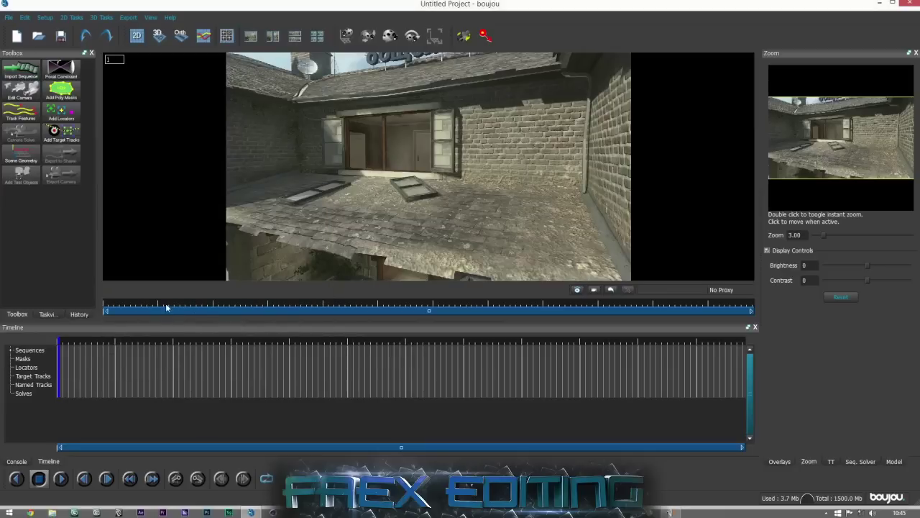
Scrub through the imported footage to examine its camera movement and scenery, returning to the first frame.
{"action": "left_click_drag", "start_coordinate": [166, 308], "coordinate": [192, 315]}
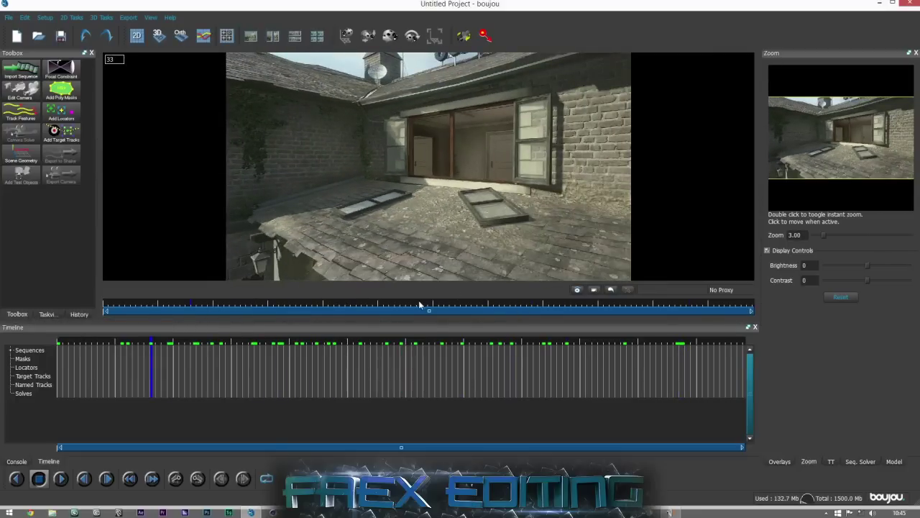
{"action": "left_click_drag", "start_coordinate": [420, 304], "coordinate": [288, 311]}
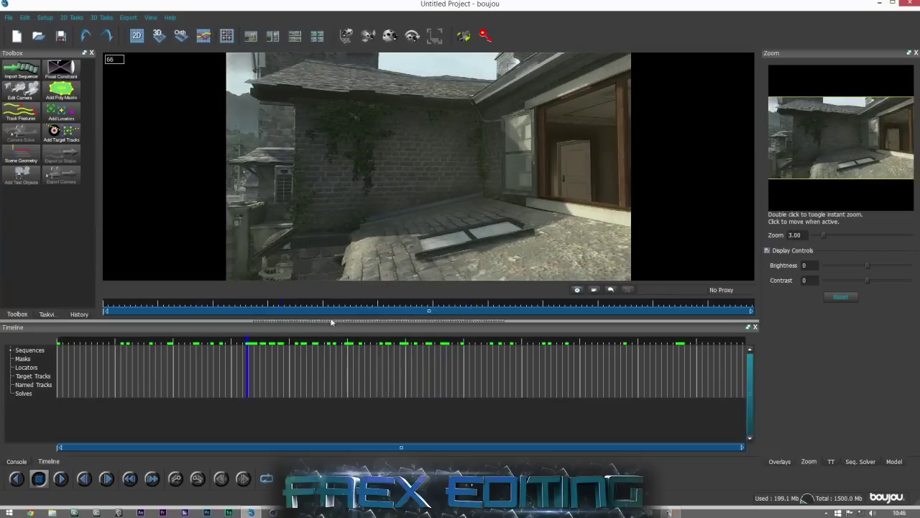
{"action": "left_click_drag", "start_coordinate": [294, 307], "coordinate": [466, 307]}
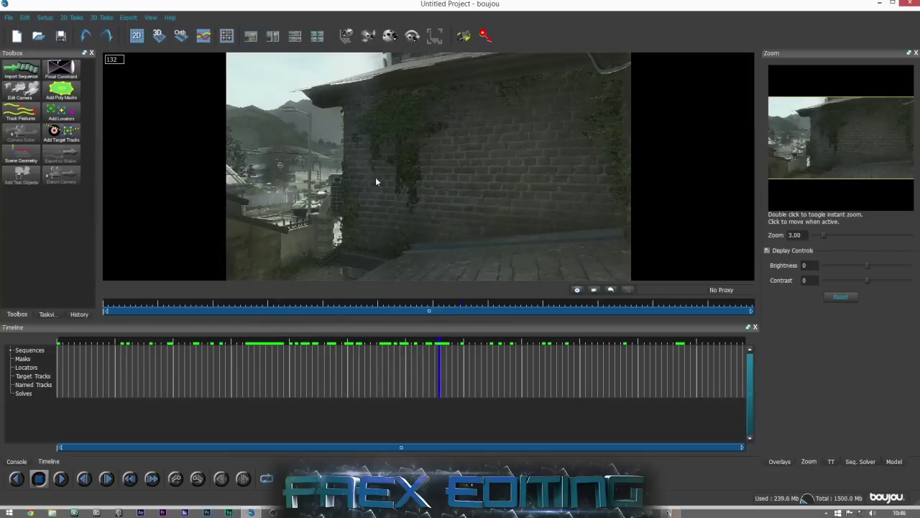
{"action": "left_click_drag", "start_coordinate": [449, 311], "coordinate": [600, 308]}
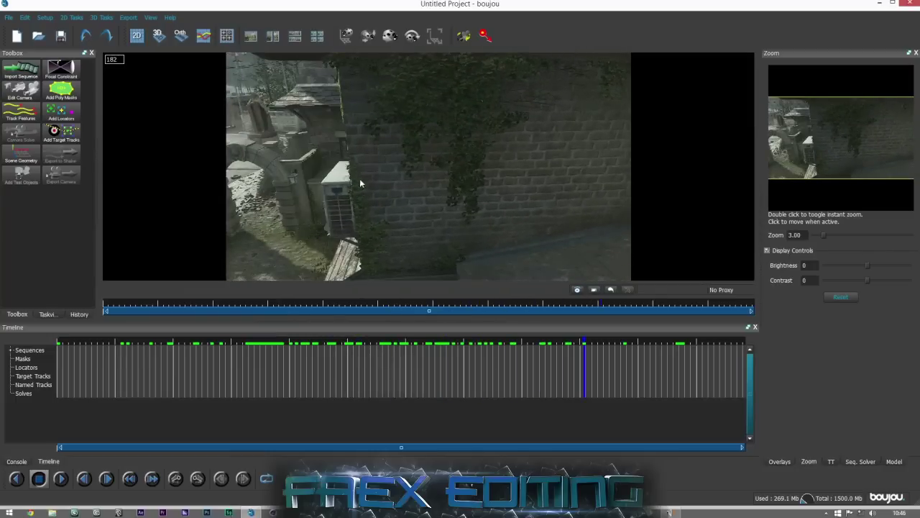
{"action": "left_click", "coordinate": [611, 290]}
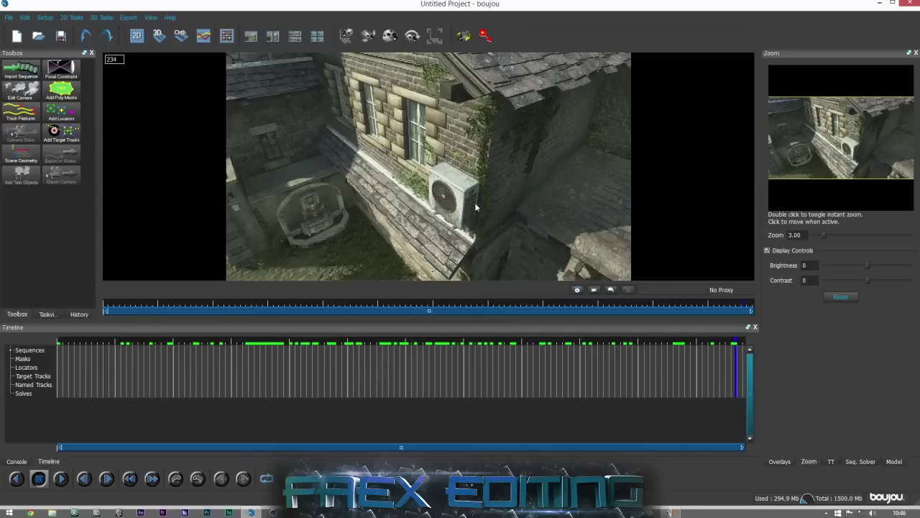
{"action": "left_click", "coordinate": [473, 316]}
{"action": "left_click", "coordinate": [263, 315]}
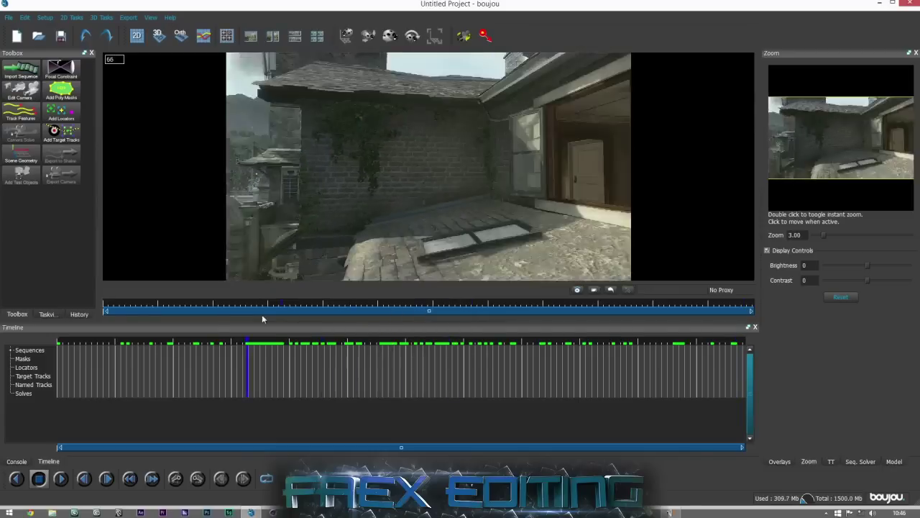
{"action": "left_click", "coordinate": [209, 316]}
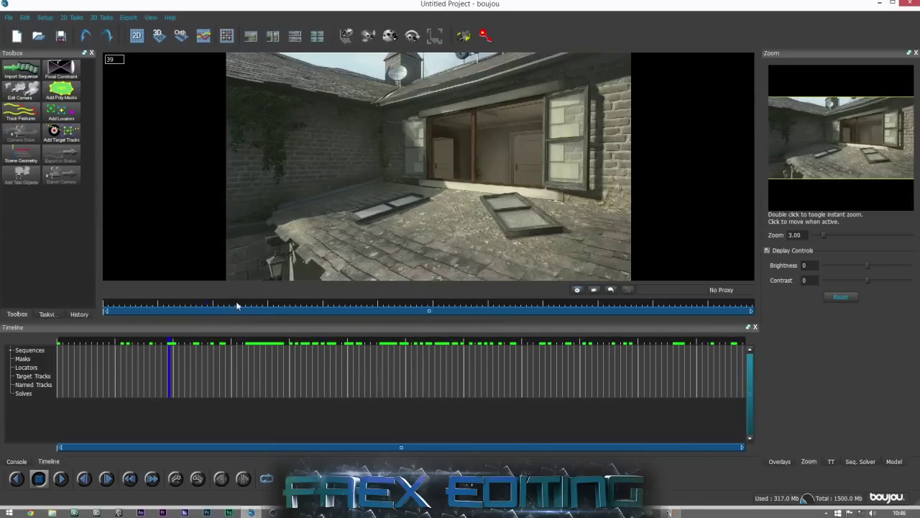
{"action": "left_click", "coordinate": [107, 310]}
Track features over all frames with maximum sensitivity and a max search distance of 50%.
{"action": "left_click", "coordinate": [16, 117]}
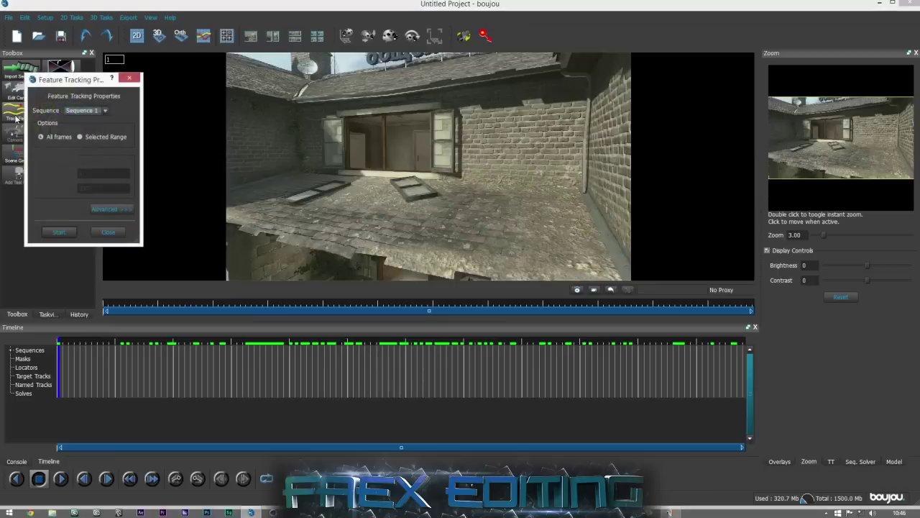
{"action": "left_click_drag", "start_coordinate": [53, 80], "coordinate": [42, 94]}
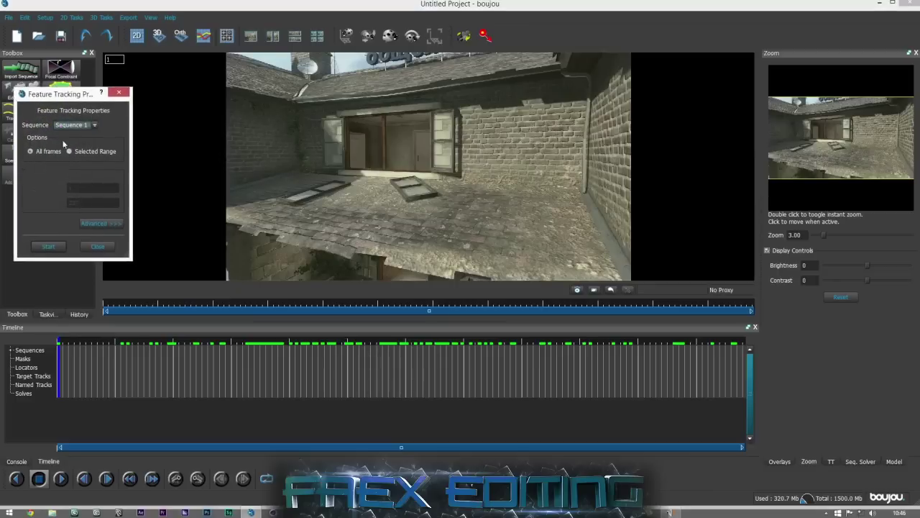
{"action": "left_click", "coordinate": [98, 223]}
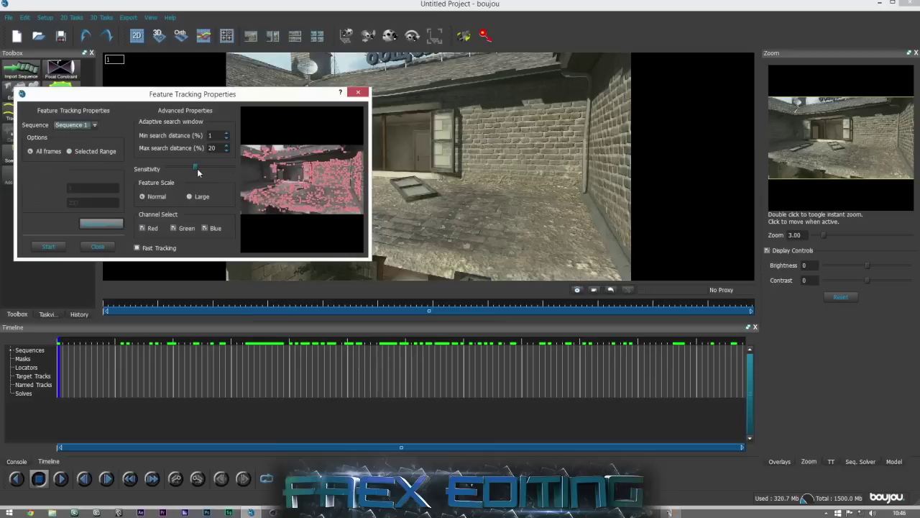
{"action": "left_click_drag", "start_coordinate": [198, 170], "coordinate": [291, 167]}
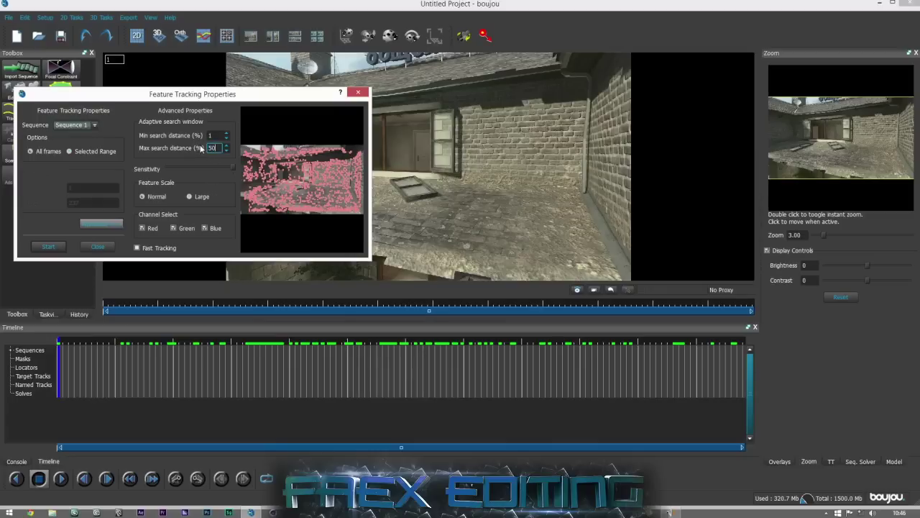
{"action": "left_click", "coordinate": [51, 247]}
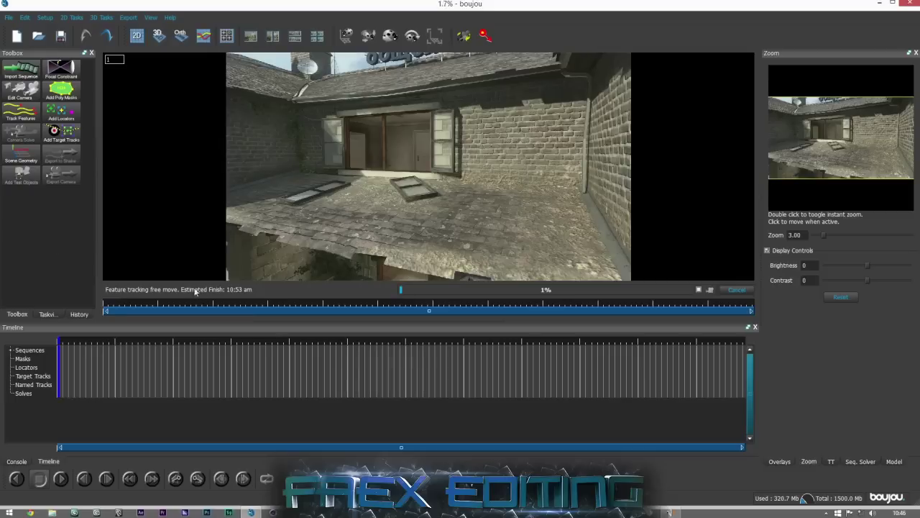
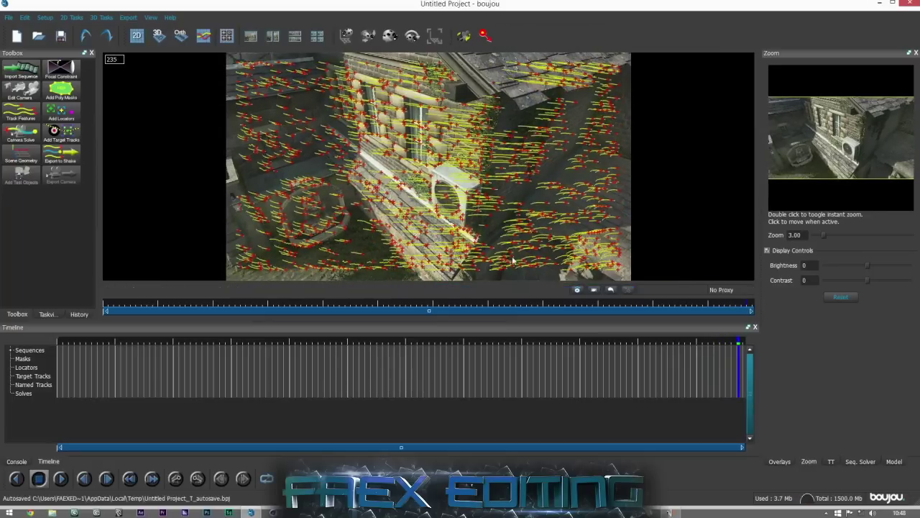
Check the feature tracks at several frames and run a camera solve on all frames of Sequence 1.
{"action": "left_click", "coordinate": [363, 306]}
{"action": "left_click_drag", "start_coordinate": [363, 306], "coordinate": [254, 304]}
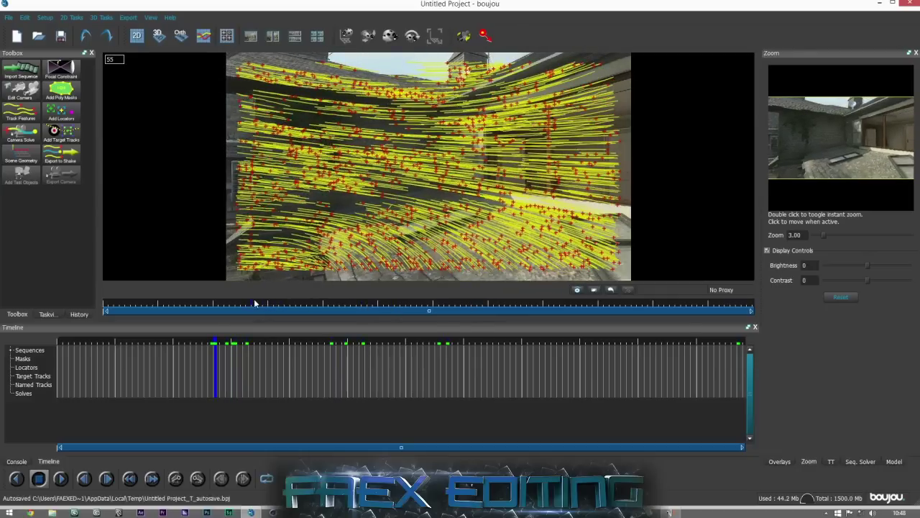
{"action": "left_click", "coordinate": [15, 130]}
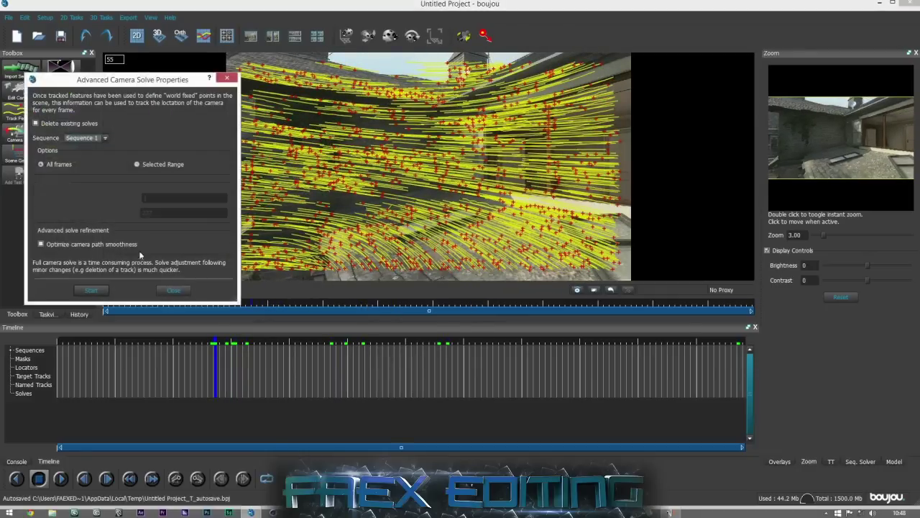
{"action": "left_click", "coordinate": [97, 291]}
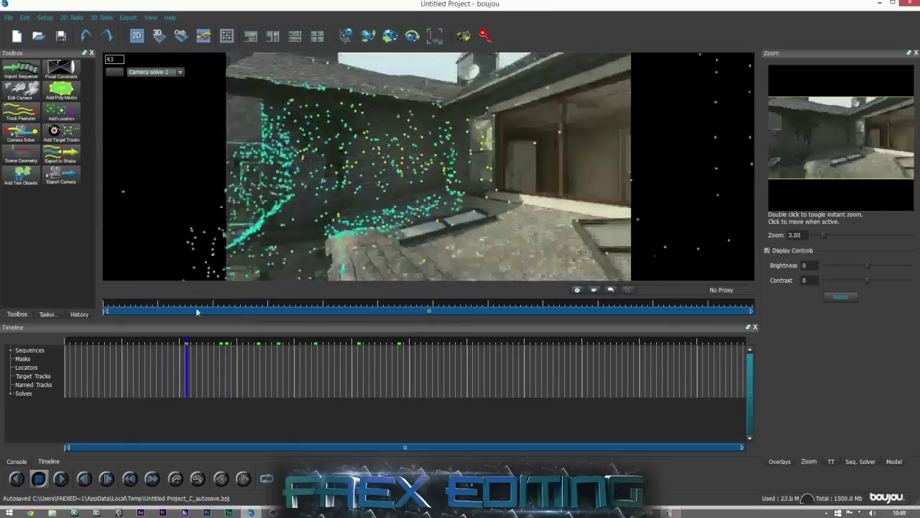
Review the solved tracking points across the shot and open the Scene Geometry settings clear of the footage.
{"action": "left_click_drag", "start_coordinate": [606, 303], "coordinate": [187, 306]}
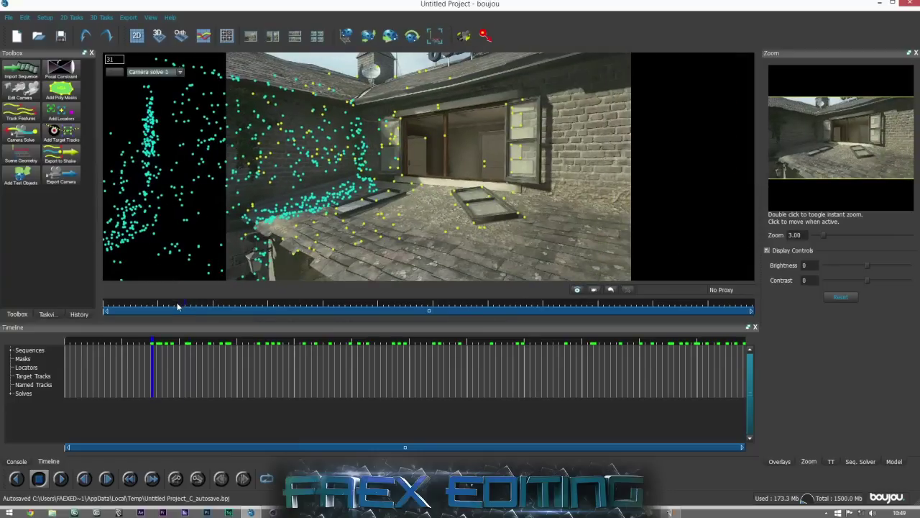
{"action": "mouse_move", "coordinate": [187, 311]}
{"action": "left_mouse_down"}
{"action": "mouse_move", "coordinate": [160, 307]}
{"action": "mouse_move", "coordinate": [173, 306]}
{"action": "left_mouse_up"}
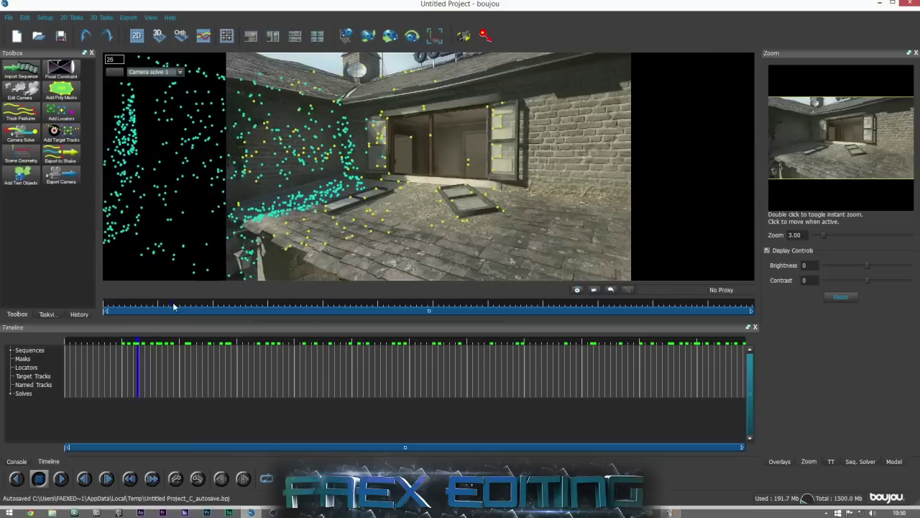
{"action": "left_click", "coordinate": [21, 154]}
{"action": "left_click_drag", "start_coordinate": [159, 86], "coordinate": [783, 157]}
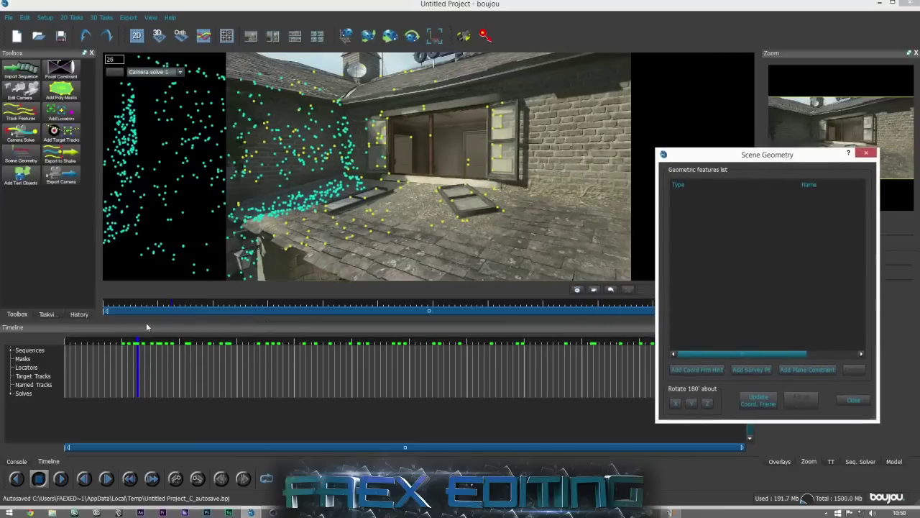
Add an x-axis coordinate frame hint and connect it to two tracks, including track 2941 at the wall corner beside the window.
{"action": "left_click_drag", "start_coordinate": [173, 308], "coordinate": [214, 309]}
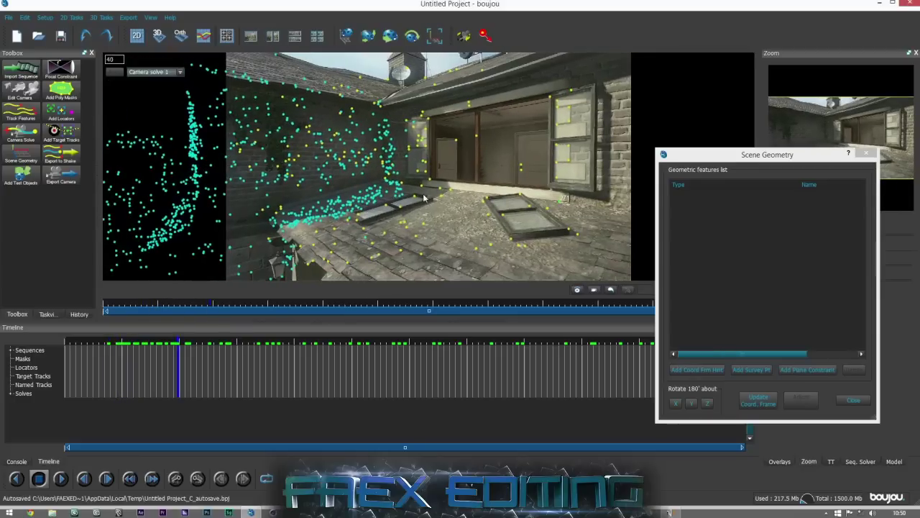
{"action": "left_click", "coordinate": [272, 308]}
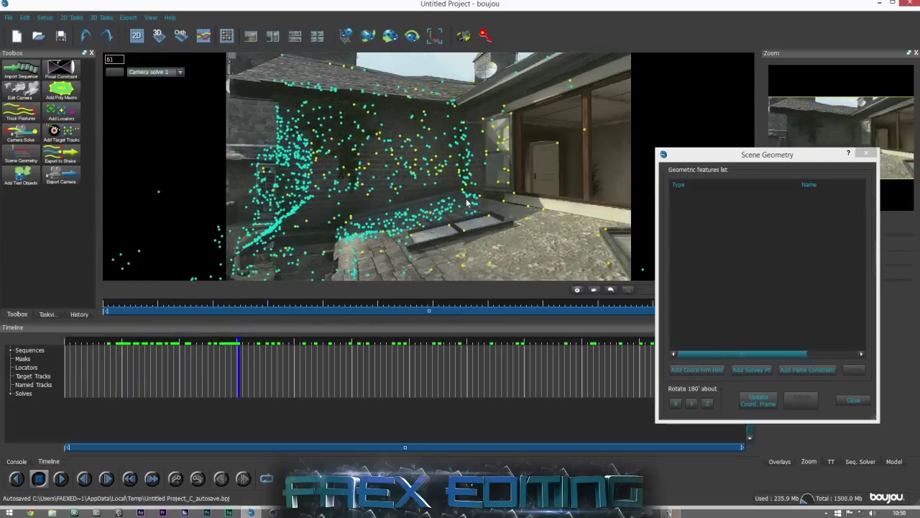
{"action": "left_click", "coordinate": [464, 195]}
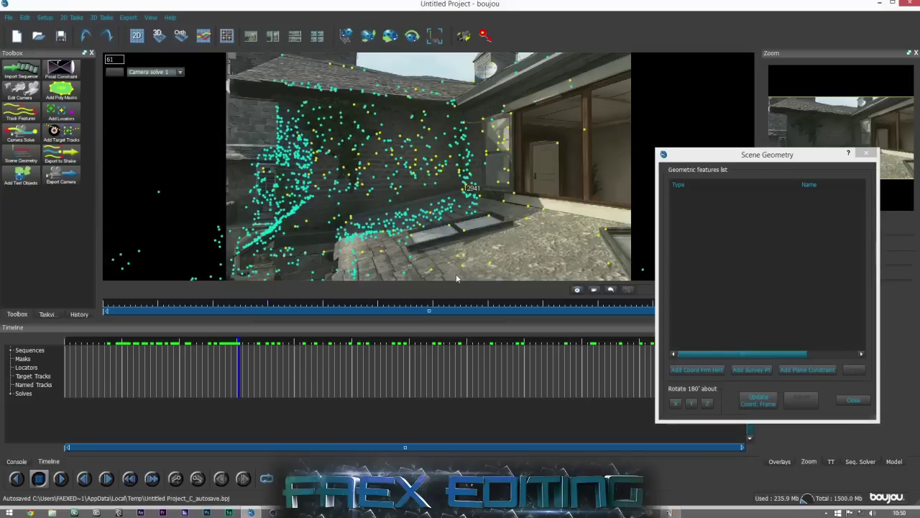
{"action": "left_click", "coordinate": [689, 371]}
{"action": "left_click", "coordinate": [828, 334]}
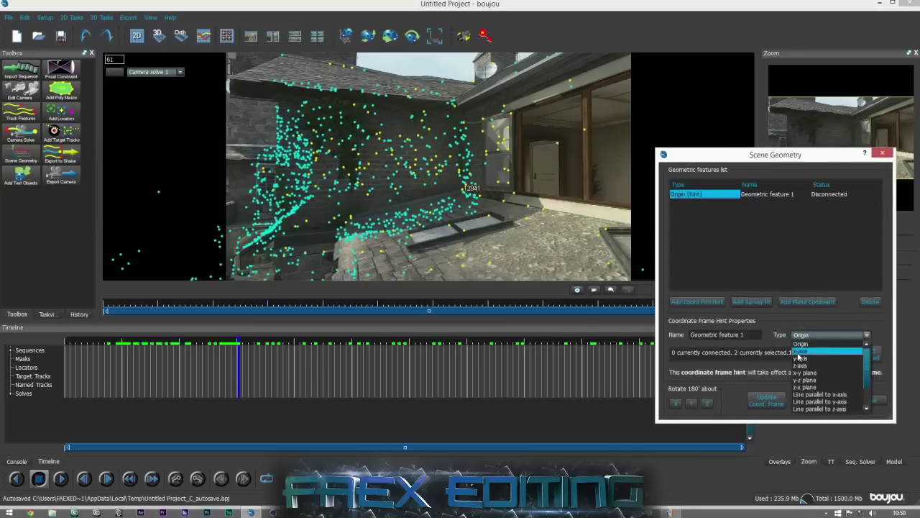
{"action": "left_click", "coordinate": [812, 351]}
{"action": "left_click", "coordinate": [868, 359]}
Add a z-axis coordinate frame hint and connect it to the track at the wall corner beside the window and one at the wall's opposite end.
{"action": "left_click", "coordinate": [697, 301]}
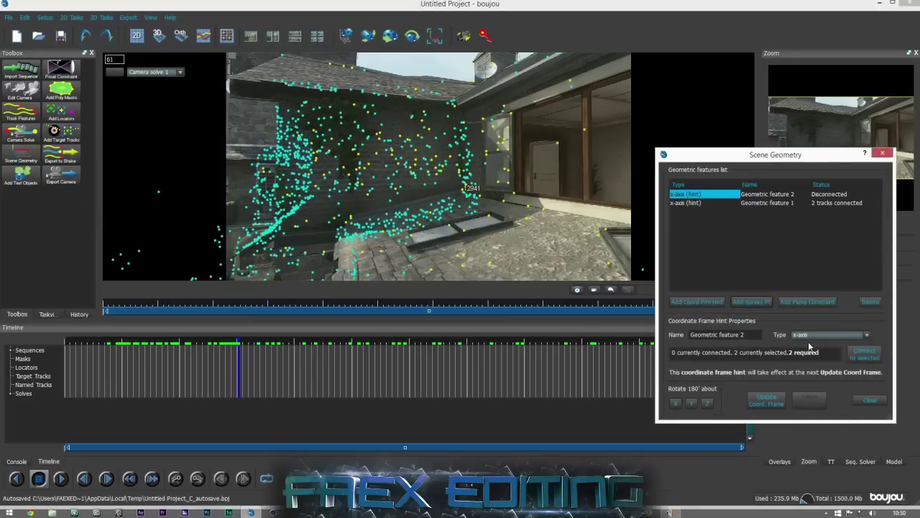
{"action": "left_click", "coordinate": [812, 335]}
{"action": "left_click", "coordinate": [804, 366]}
{"action": "left_click", "coordinate": [464, 192]}
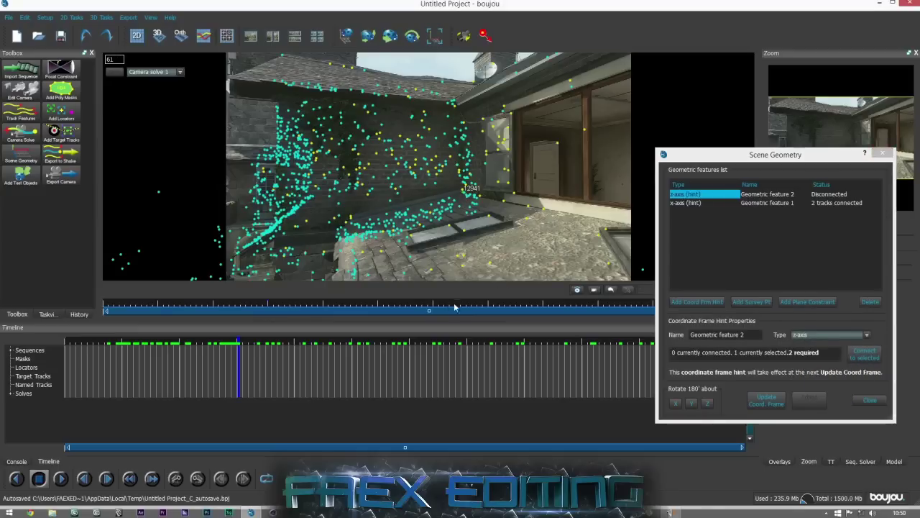
{"action": "left_click_drag", "start_coordinate": [271, 310], "coordinate": [328, 309]}
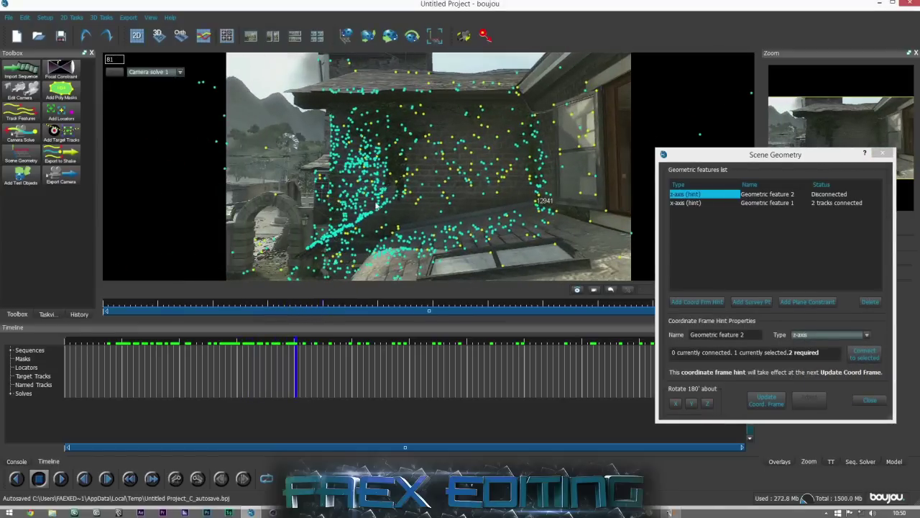
{"action": "left_click_drag", "start_coordinate": [329, 309], "coordinate": [384, 306]}
{"action": "left_click", "coordinate": [350, 207]}
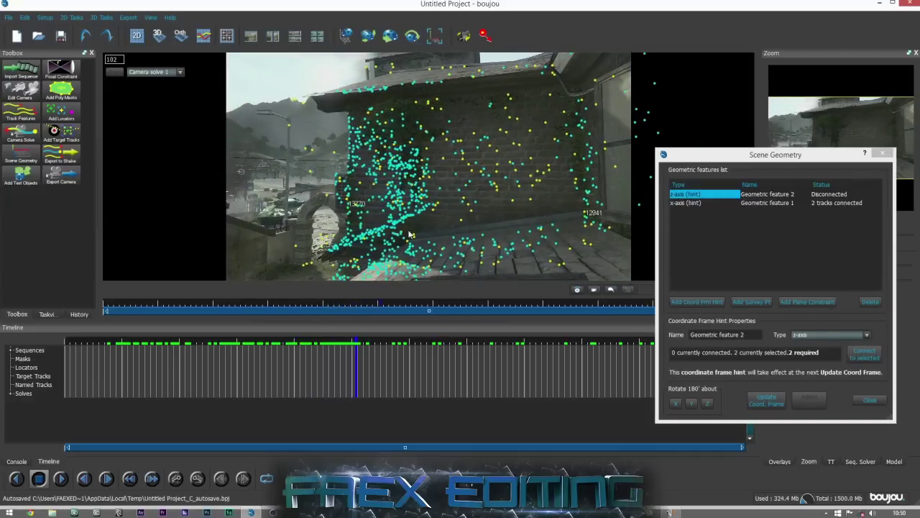
{"action": "left_click", "coordinate": [865, 353]}
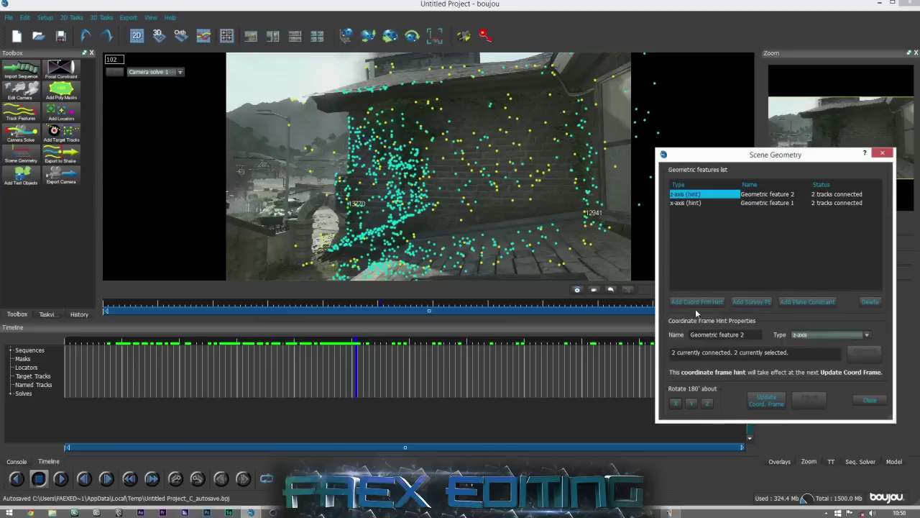
Add an Origin hint connected to track 12941 at the wall corner, update the coordinate frame and close the Scene Geometry settings.
{"action": "left_click", "coordinate": [695, 302]}
{"action": "left_click", "coordinate": [815, 334]}
{"action": "left_click", "coordinate": [810, 348]}
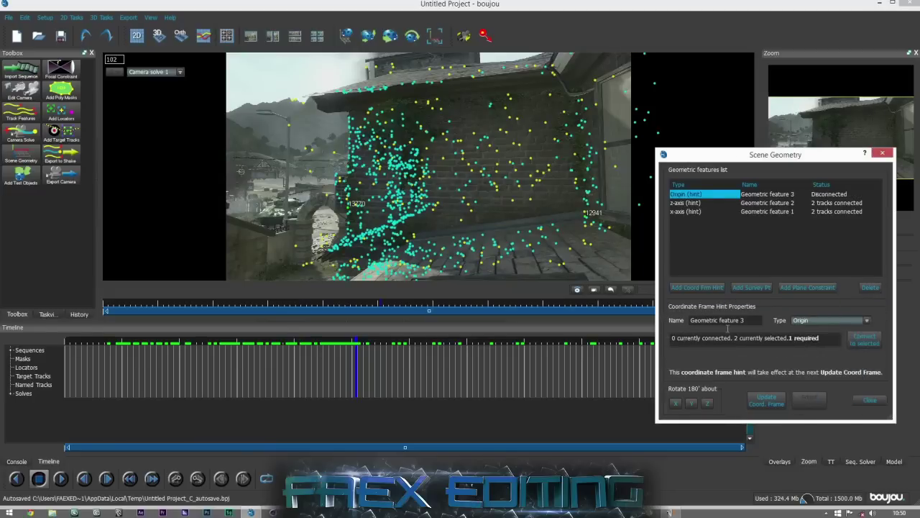
{"action": "left_click", "coordinate": [588, 235]}
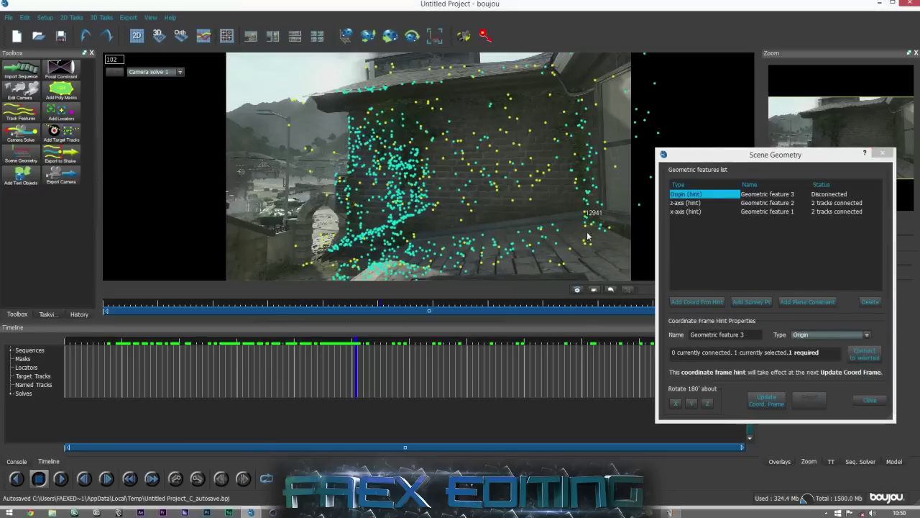
{"action": "left_click", "coordinate": [863, 354]}
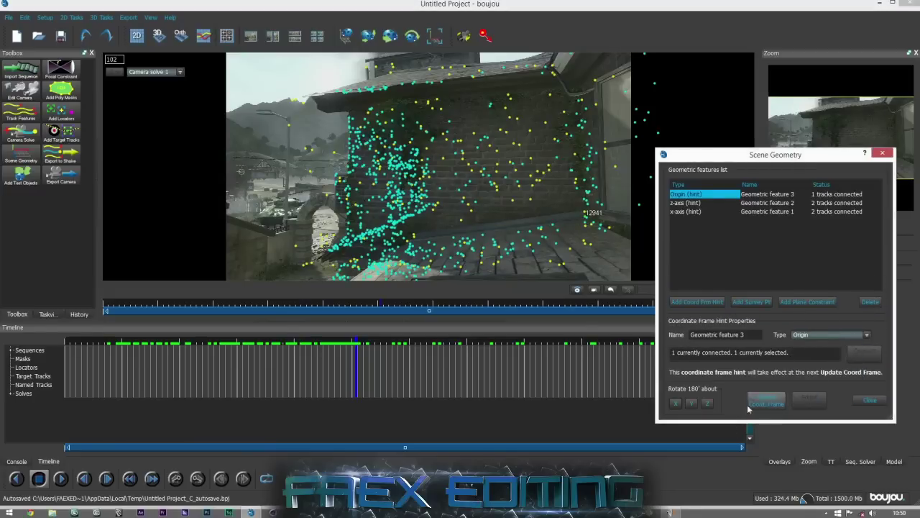
{"action": "left_click", "coordinate": [764, 400]}
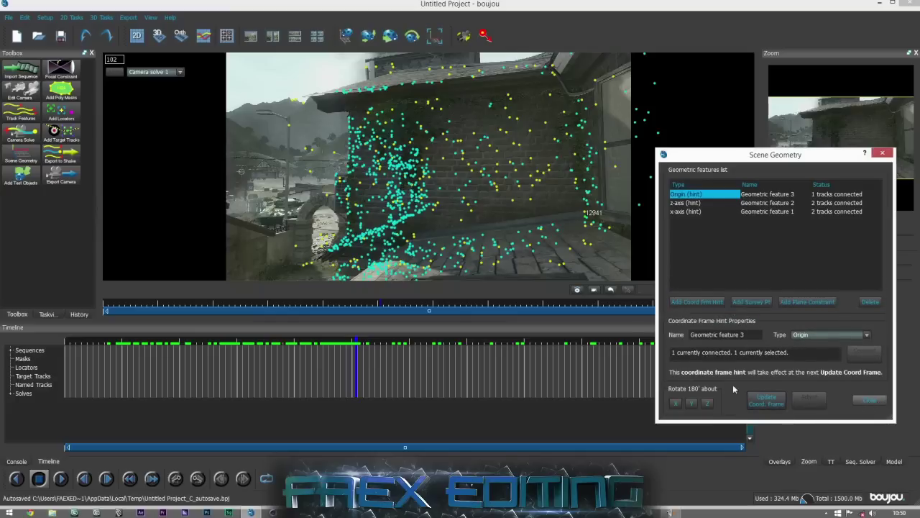
{"action": "left_click", "coordinate": [871, 400]}
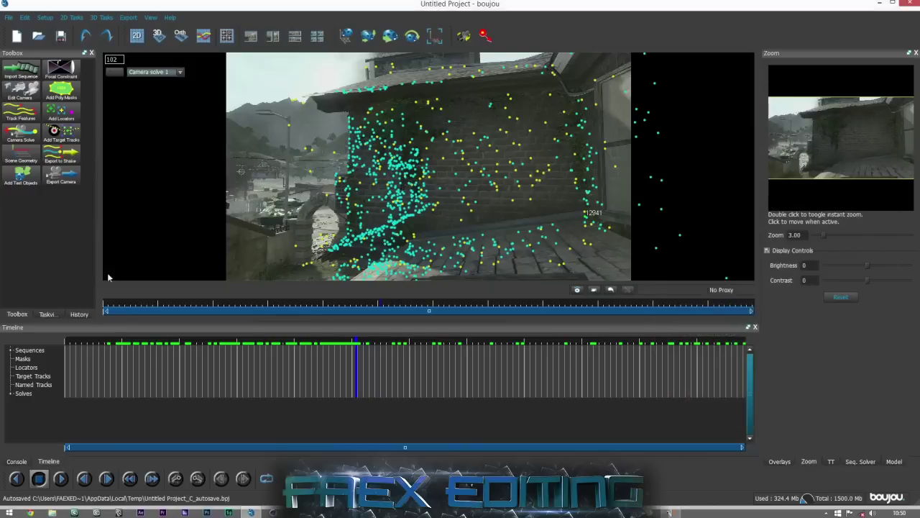
Insert a Ladybird test object at the origin, check how it sticks to the footage over several frames, and delete it.
{"action": "left_click", "coordinate": [15, 177]}
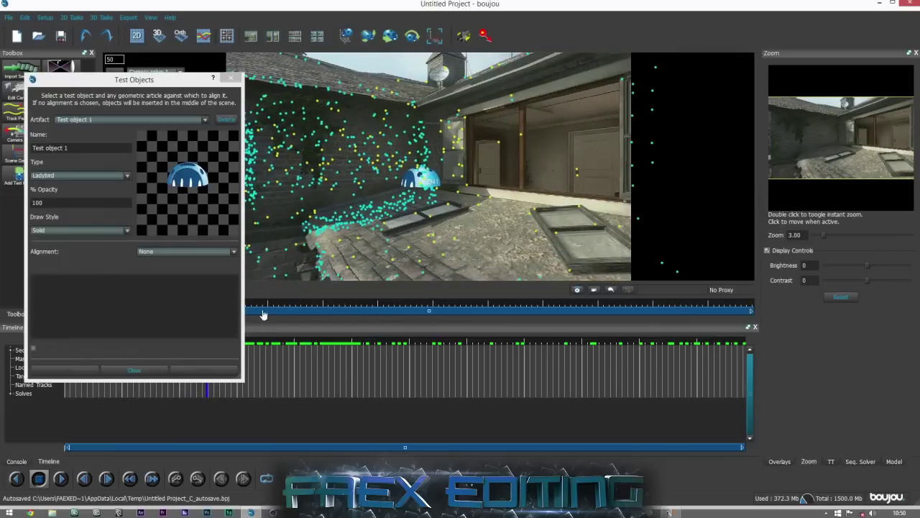
{"action": "left_click", "coordinate": [230, 79]}
{"action": "left_click_drag", "start_coordinate": [240, 305], "coordinate": [259, 306]}
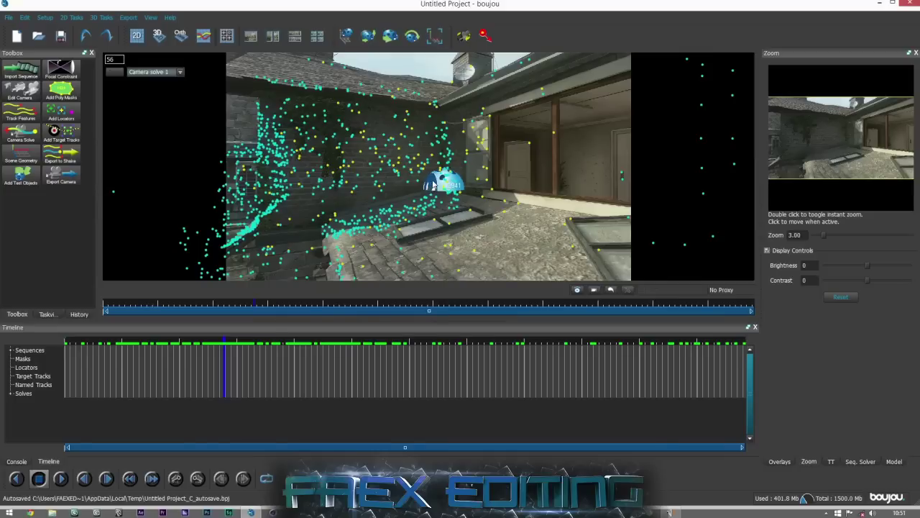
{"action": "key", "text": "Delete"}
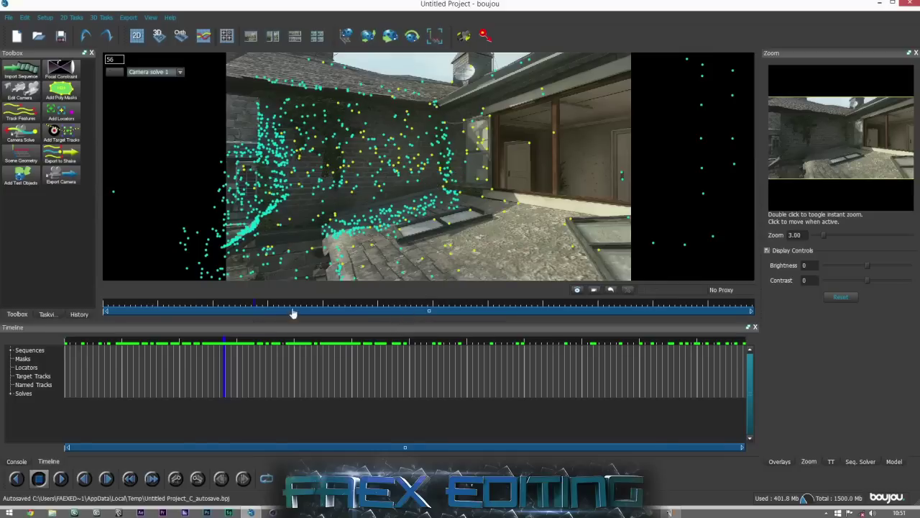
Select the tracks at the four corners of the large brick wall and generate a mesh using current frame 212.
{"action": "left_click_drag", "start_coordinate": [248, 304], "coordinate": [228, 305]}
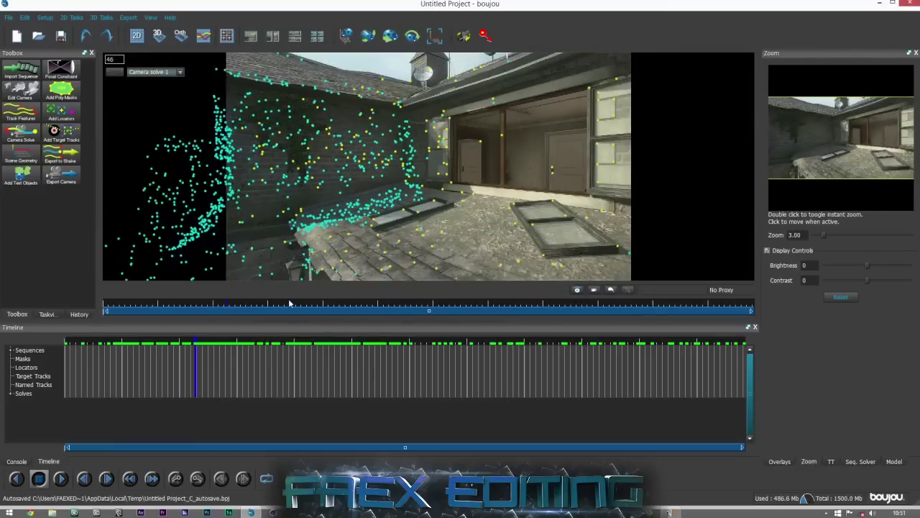
{"action": "left_click_drag", "start_coordinate": [290, 303], "coordinate": [429, 312]}
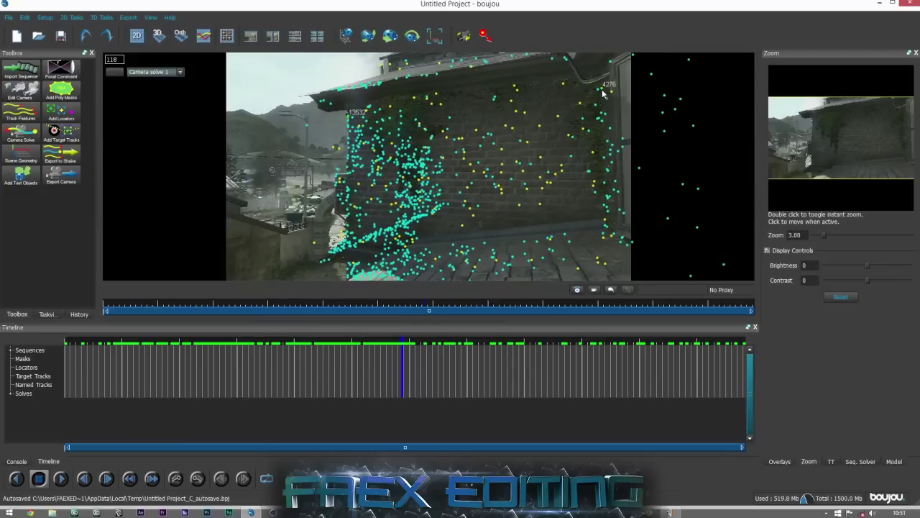
{"action": "left_click_drag", "start_coordinate": [443, 302], "coordinate": [646, 288]}
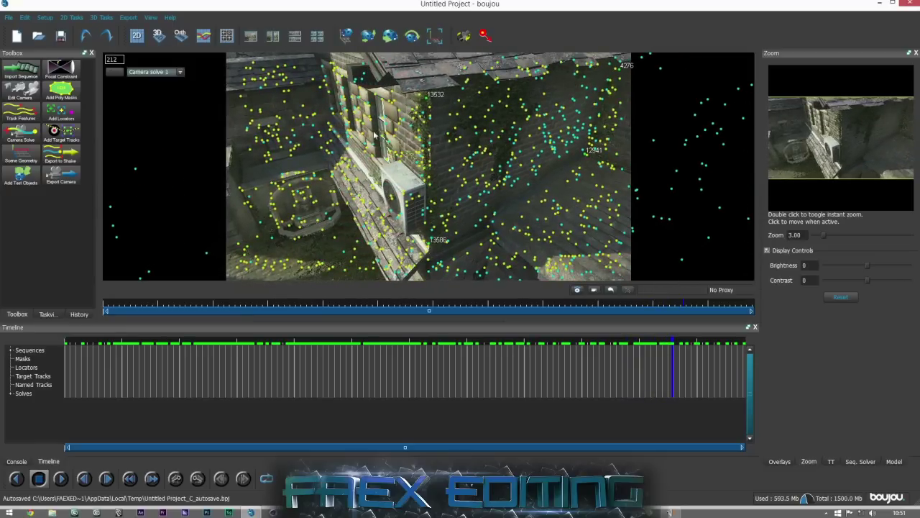
{"action": "left_click", "coordinate": [101, 17]}
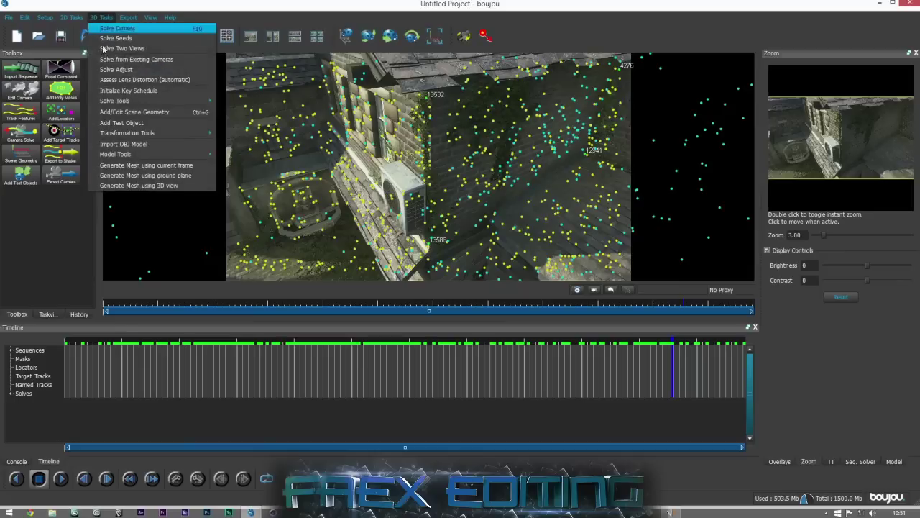
{"action": "left_click", "coordinate": [143, 166]}
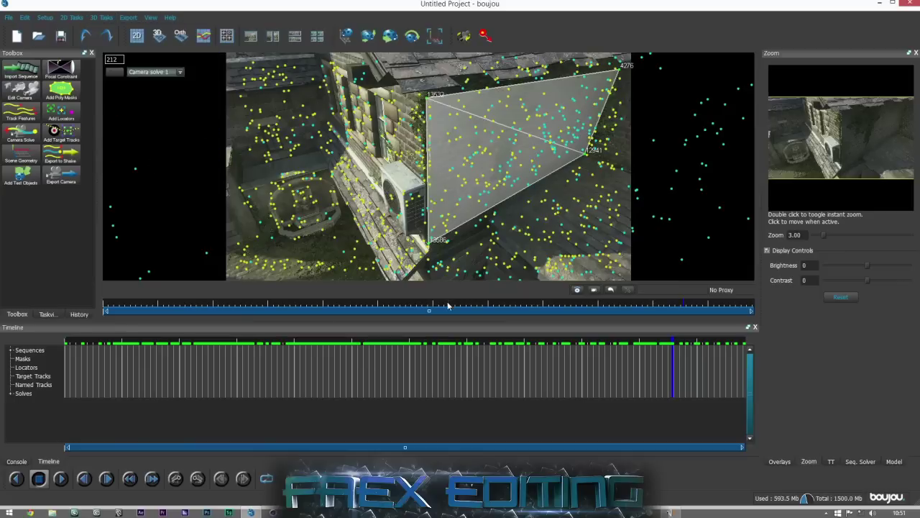
Check the wall mesh across the shot, select tracks around the tiled rooftop's outline including 12941, and generate a mesh using the current frame.
{"action": "left_click_drag", "start_coordinate": [447, 306], "coordinate": [685, 301]}
{"action": "left_click_drag", "start_coordinate": [405, 307], "coordinate": [209, 320]}
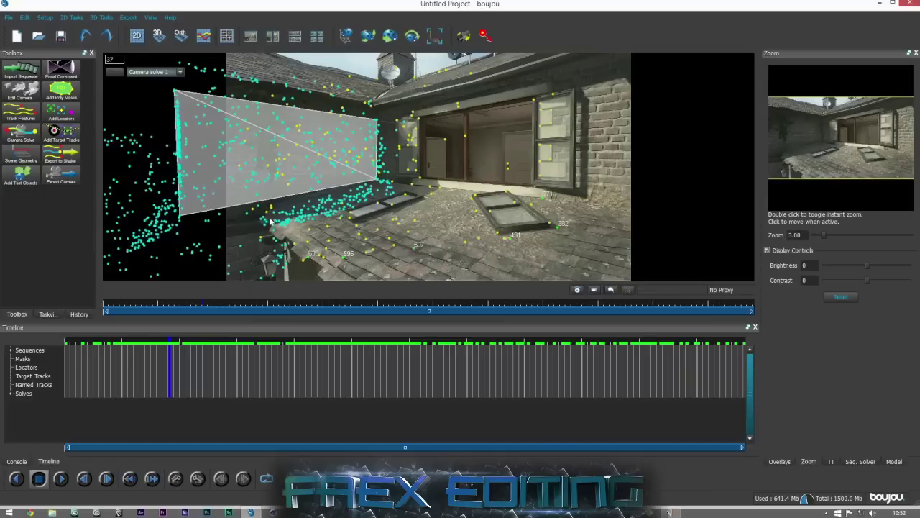
{"action": "left_click", "coordinate": [227, 307]}
{"action": "key", "text": "space"}
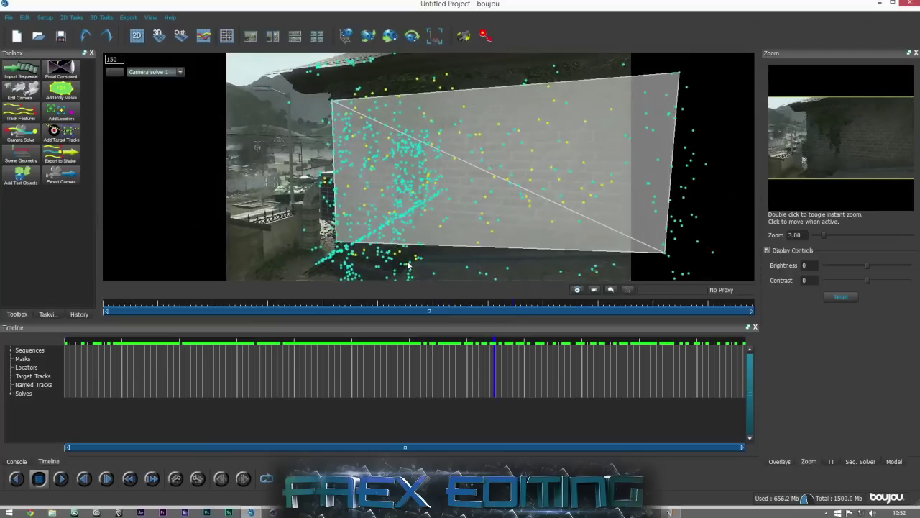
{"action": "left_click_drag", "start_coordinate": [429, 305], "coordinate": [267, 306]}
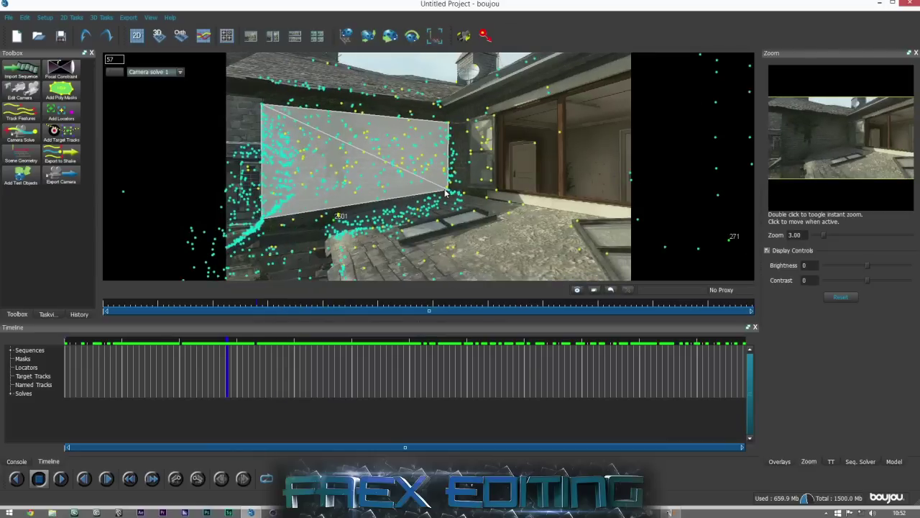
{"action": "left_click", "coordinate": [102, 17]}
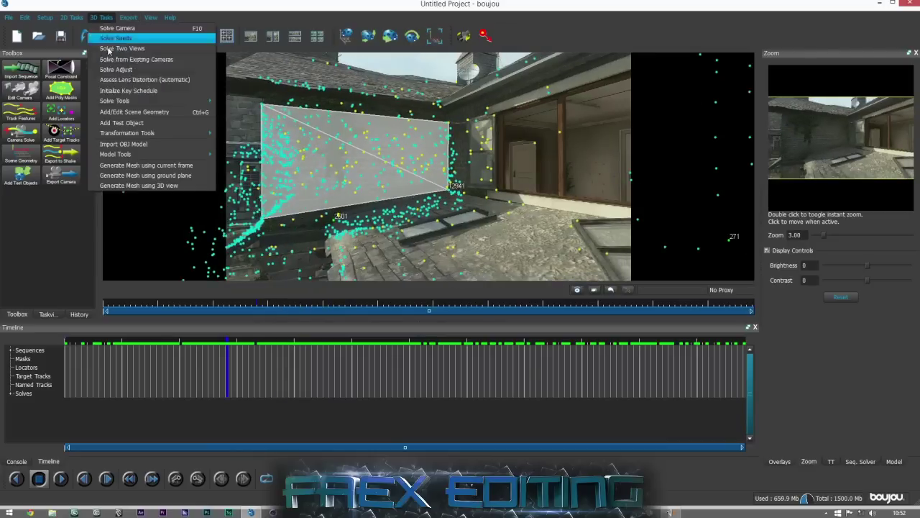
{"action": "left_click", "coordinate": [131, 166]}
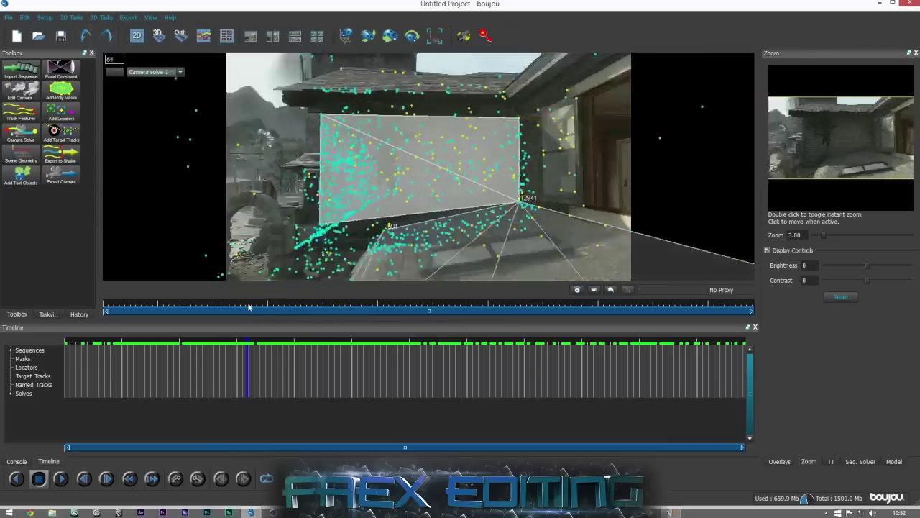
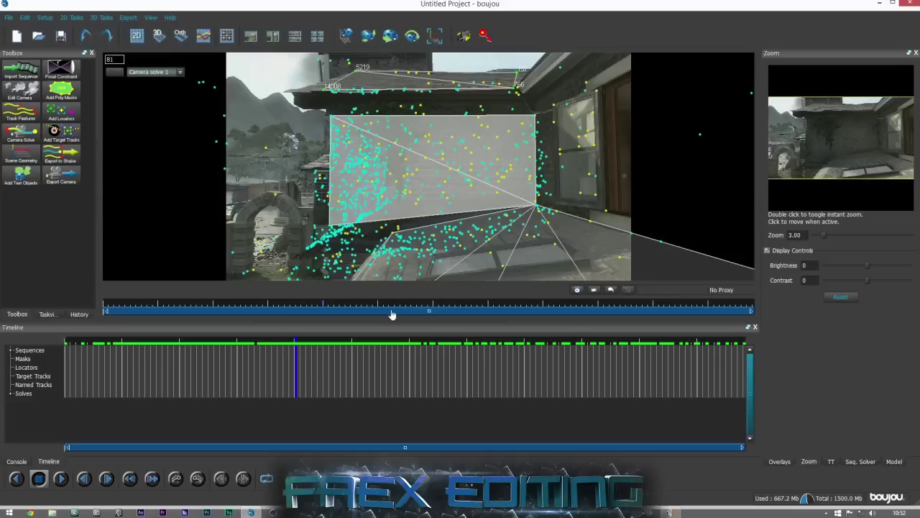
Generate a mesh over the sloping ledge below the windows from its corner tracks, using current frame 228.
{"action": "left_click_drag", "start_coordinate": [295, 308], "coordinate": [729, 274]}
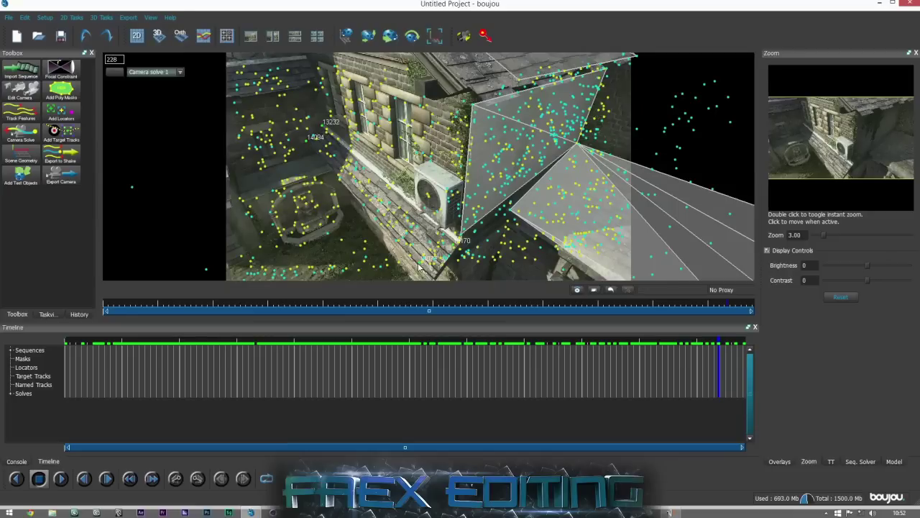
{"action": "left_click", "coordinate": [101, 17]}
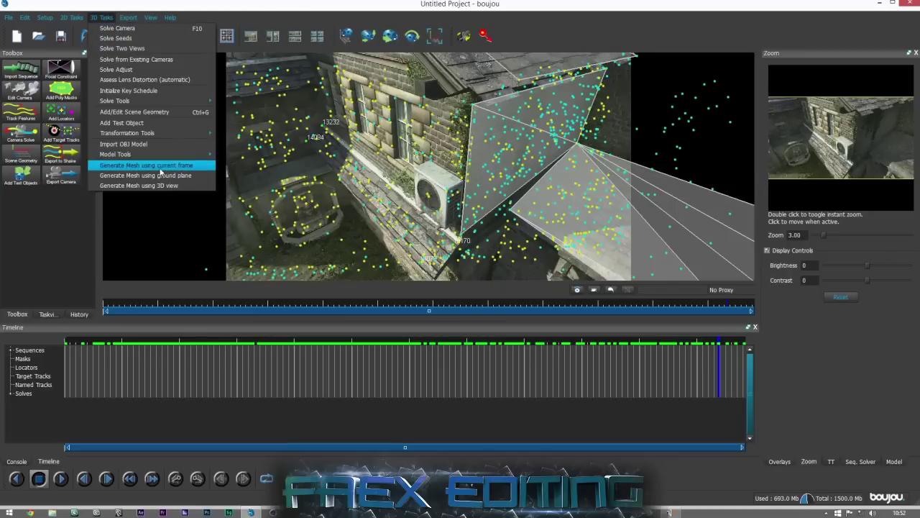
{"action": "left_click", "coordinate": [159, 168]}
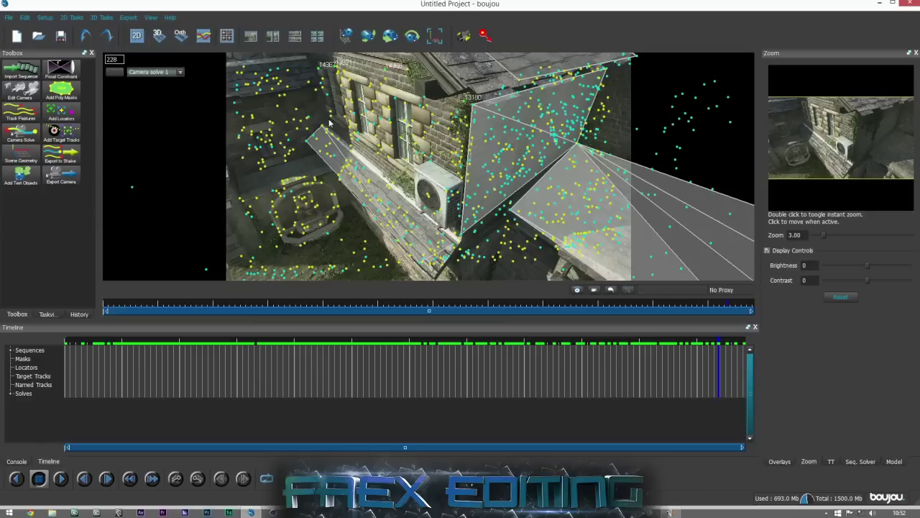
Select tracks around the windowed wall above the air conditioner, including 13180, and generate a mesh using current frame 225.
{"action": "left_click_drag", "start_coordinate": [365, 310], "coordinate": [722, 302]}
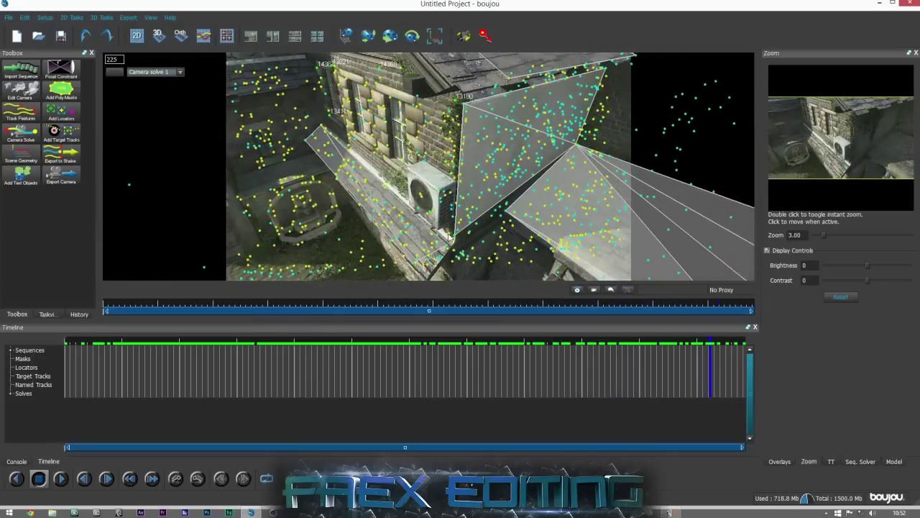
{"action": "left_click", "coordinate": [103, 18]}
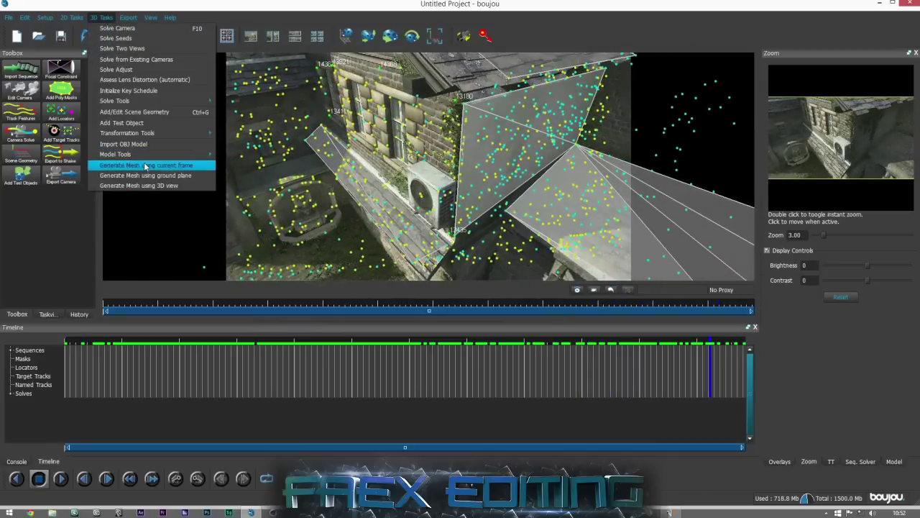
{"action": "left_click", "coordinate": [145, 167]}
Generate a mesh from tracks 6537, 14075, 4343 and one more between the brick wall's base and the rooftop, using current frame 224.
{"action": "left_click_drag", "start_coordinate": [357, 305], "coordinate": [720, 267]}
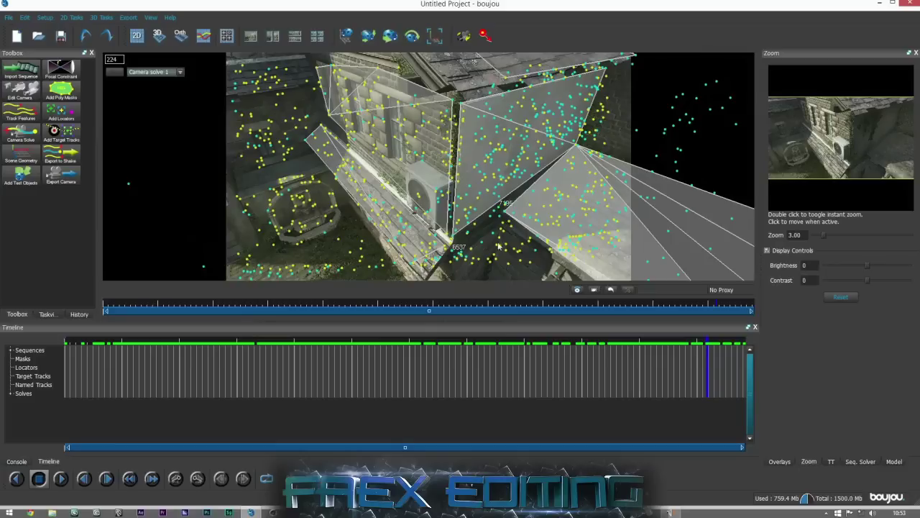
{"action": "left_click", "coordinate": [101, 18]}
{"action": "left_click", "coordinate": [135, 169]}
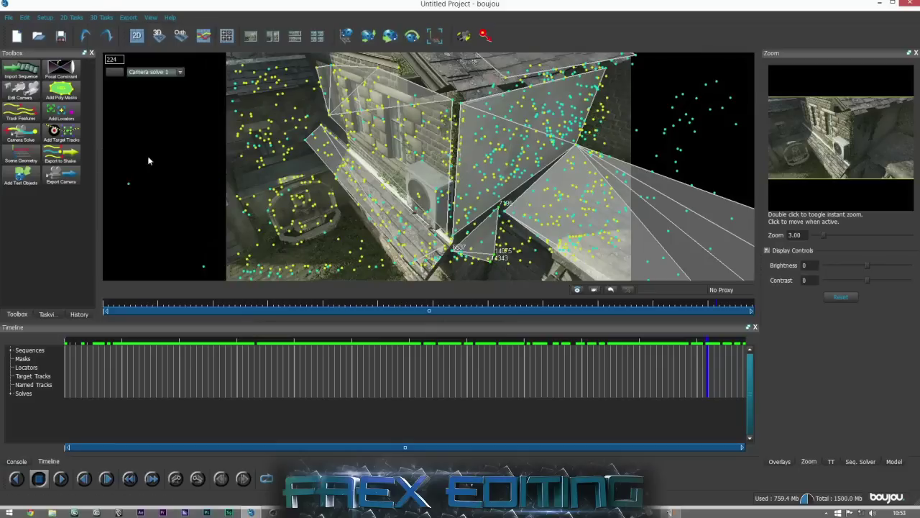
Generate a mesh on the background wall beyond the windowed building using current frame 212, and review all meshes across the shot.
{"action": "left_click_drag", "start_coordinate": [394, 310], "coordinate": [685, 310]}
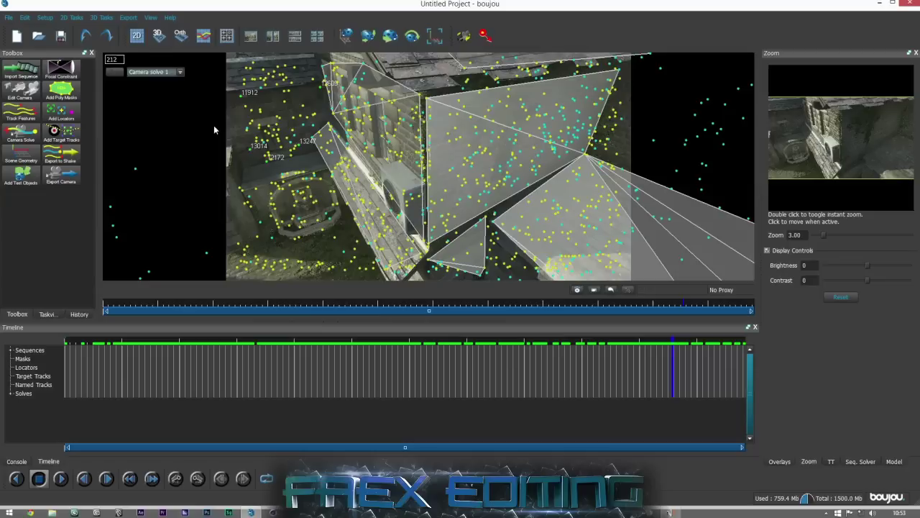
{"action": "left_click", "coordinate": [101, 17]}
{"action": "left_click", "coordinate": [151, 181]}
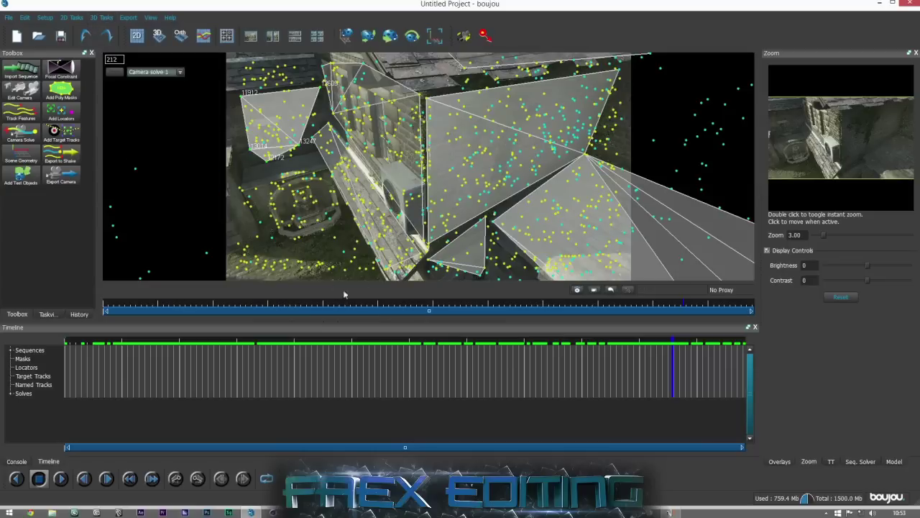
{"action": "left_click_drag", "start_coordinate": [388, 310], "coordinate": [105, 308]}
{"action": "left_click_drag", "start_coordinate": [338, 307], "coordinate": [202, 308]}
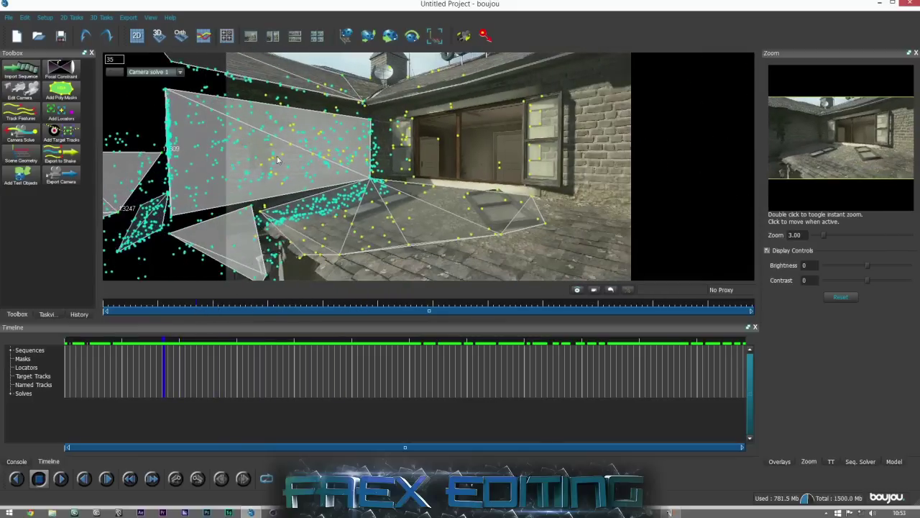
{"action": "left_click_drag", "start_coordinate": [224, 308], "coordinate": [725, 308]}
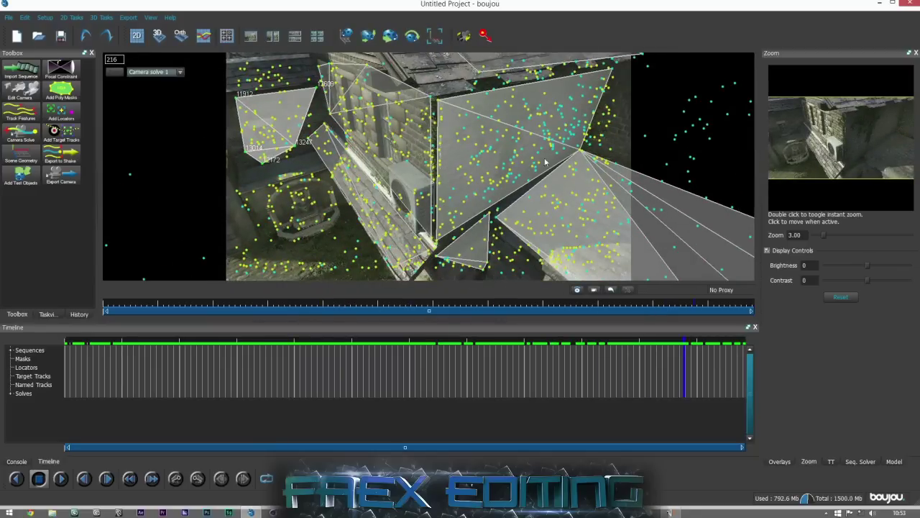
Generate a mesh from tracks 14261, 14464, 14505 and two above them, in the gap between the small triangular mesh and the rooftop at frame 219.
{"action": "left_click_drag", "start_coordinate": [441, 303], "coordinate": [546, 257]}
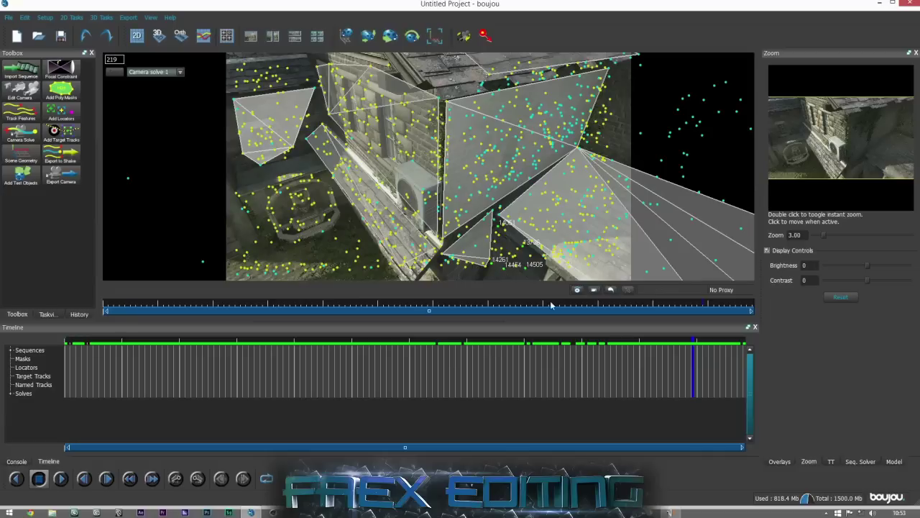
{"action": "left_click", "coordinate": [101, 17]}
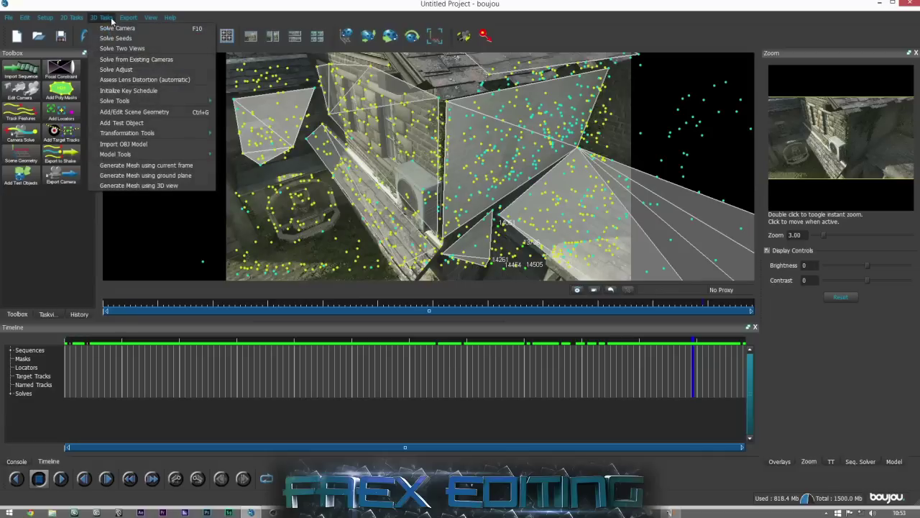
{"action": "left_click", "coordinate": [143, 175]}
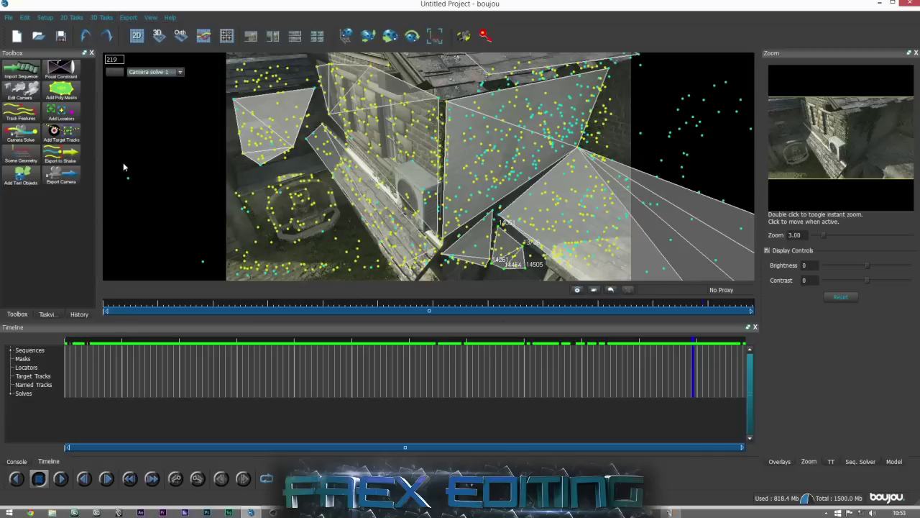
{"action": "left_click_drag", "start_coordinate": [479, 314], "coordinate": [115, 275]}
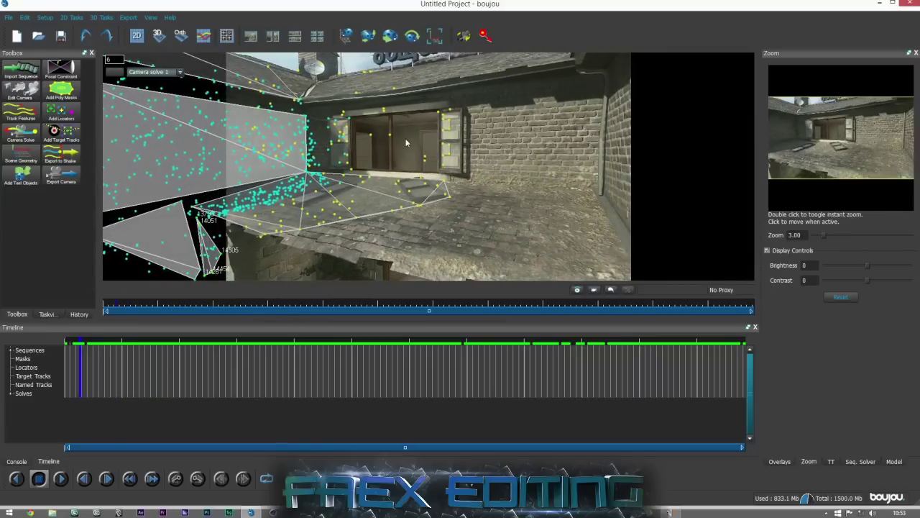
Export the camera solve to the Desktop as tut in Cinema 4D (*.c4d) format.
{"action": "left_click", "coordinate": [60, 178]}
{"action": "left_click", "coordinate": [536, 156]}
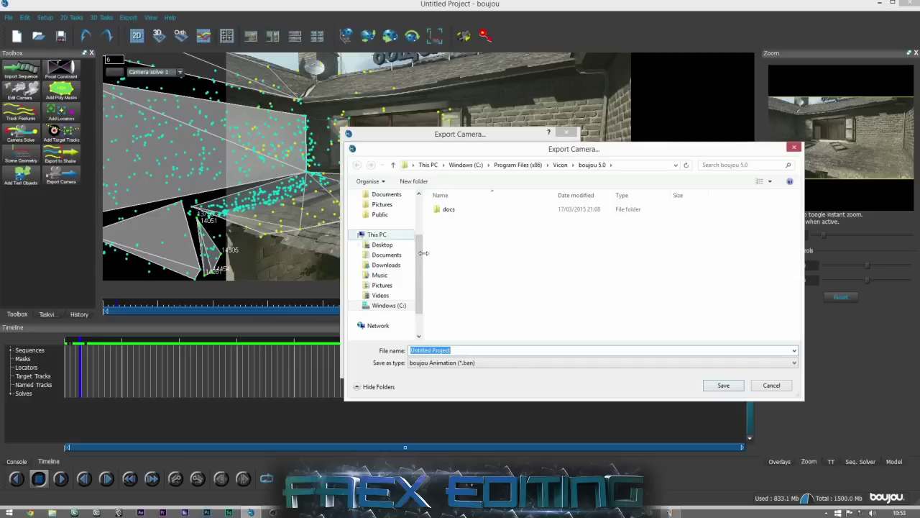
{"action": "left_click", "coordinate": [382, 244]}
{"action": "left_click", "coordinate": [447, 349]}
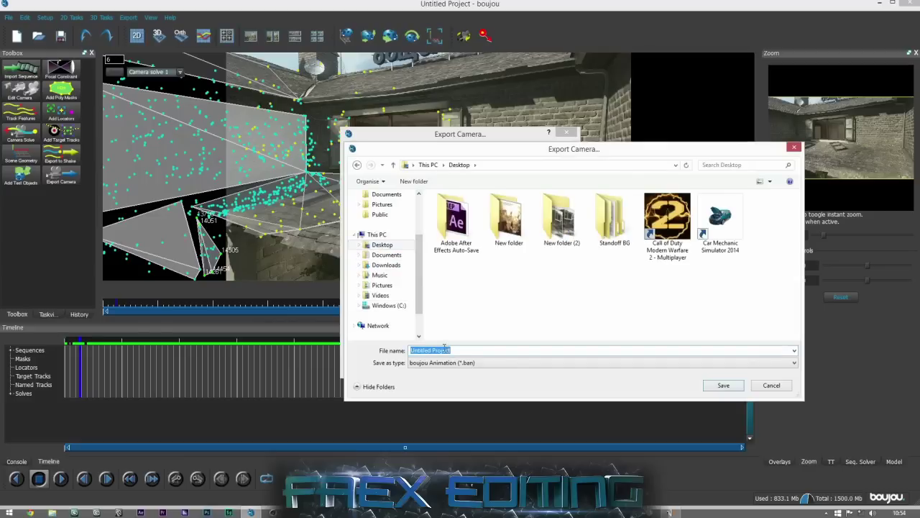
{"action": "type", "text": "tut"}
{"action": "left_click", "coordinate": [456, 362]}
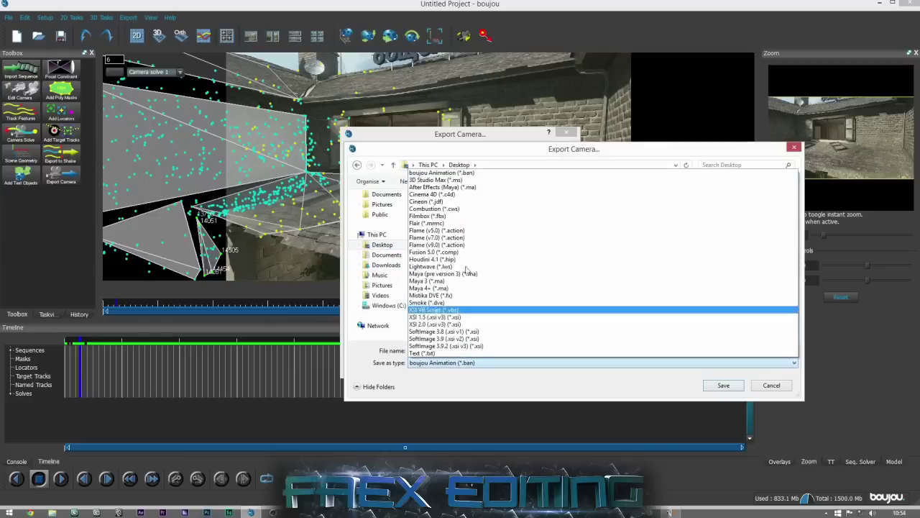
{"action": "left_click", "coordinate": [503, 191]}
{"action": "left_click", "coordinate": [713, 386]}
{"action": "left_click", "coordinate": [507, 361]}
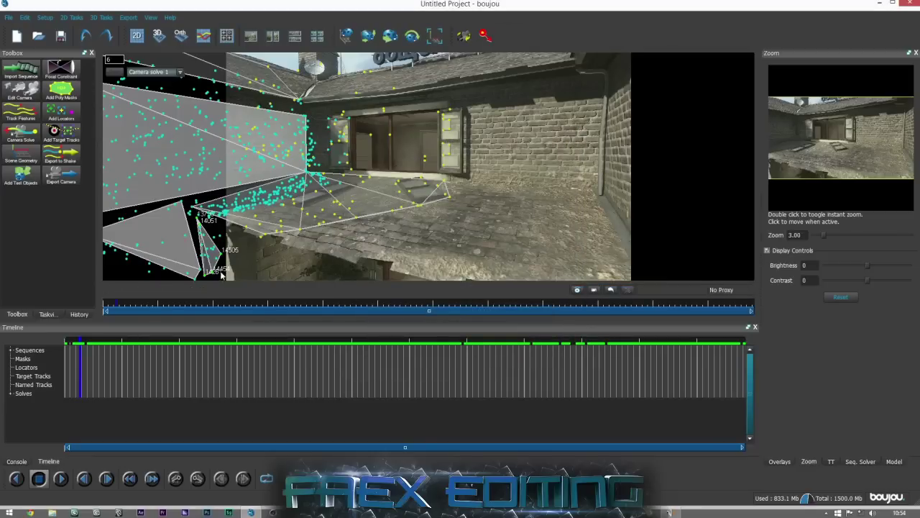
Try to export Mesh 1 through Mesh 8 under the filename tut without choosing a folder.
{"action": "left_click", "coordinate": [128, 17]}
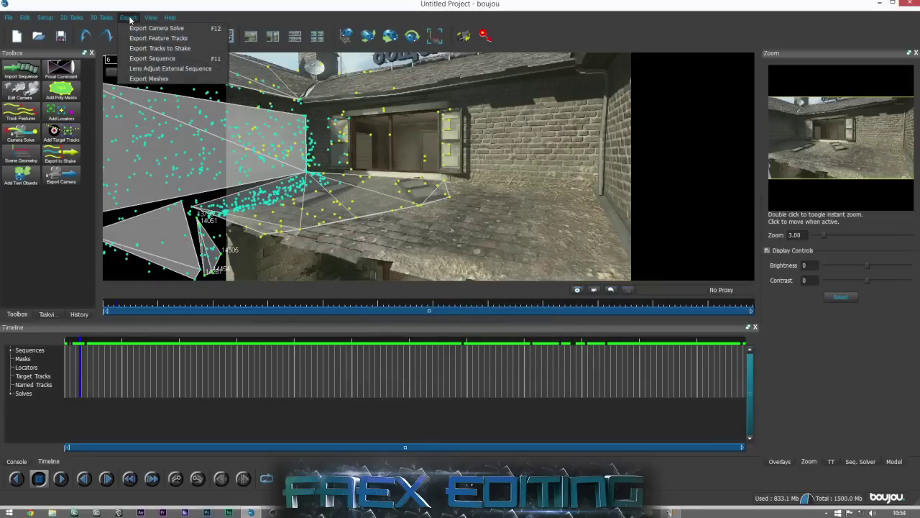
{"action": "left_click", "coordinate": [149, 79]}
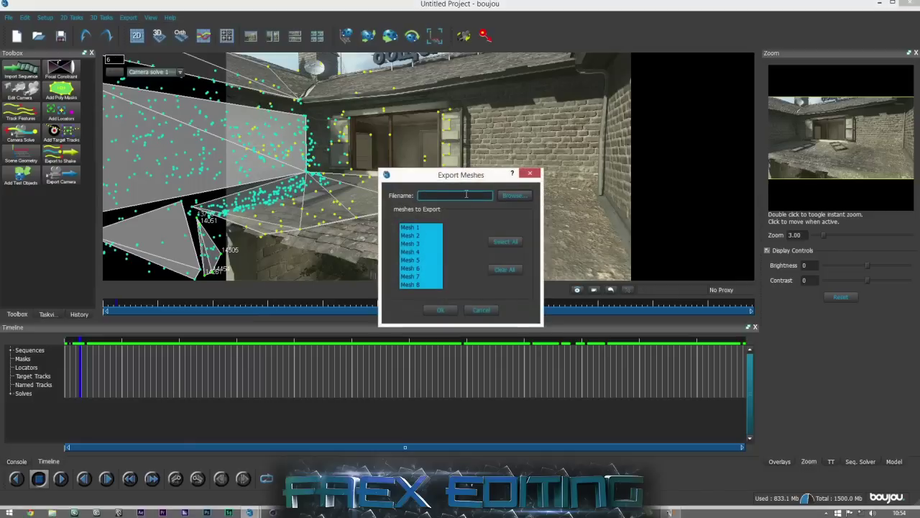
{"action": "type", "text": "tut"}
{"action": "left_click", "coordinate": [441, 309]}
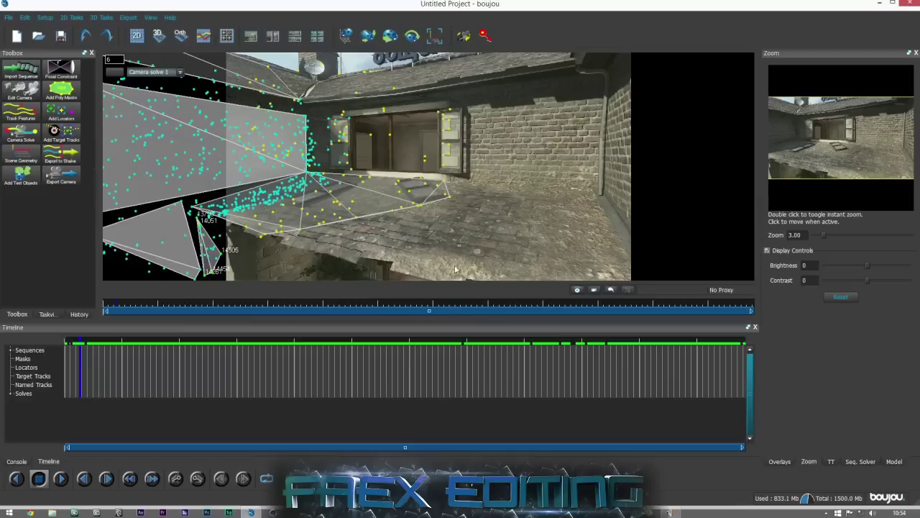
Export Mesh 1 through Mesh 8 to the Desktop as the Wavefront file tut.obj.
{"action": "left_click", "coordinate": [128, 17]}
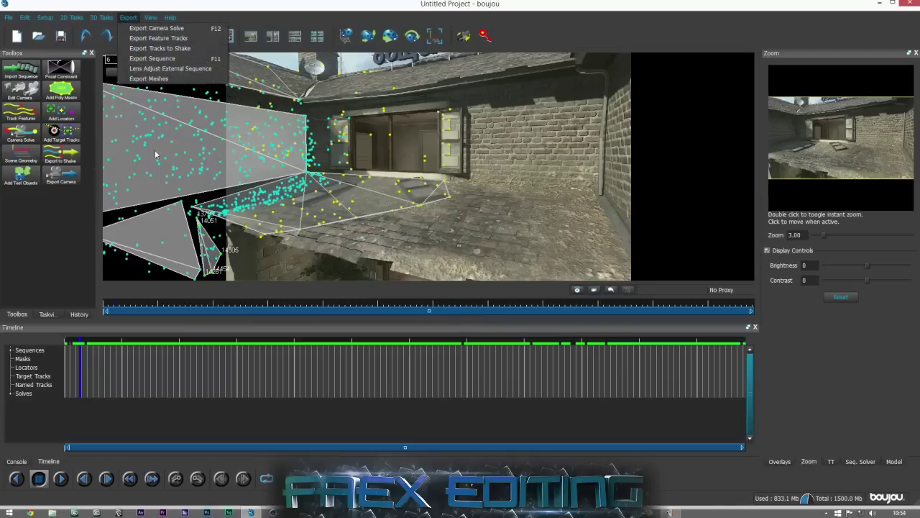
{"action": "left_click", "coordinate": [149, 78]}
{"action": "left_click", "coordinate": [515, 197]}
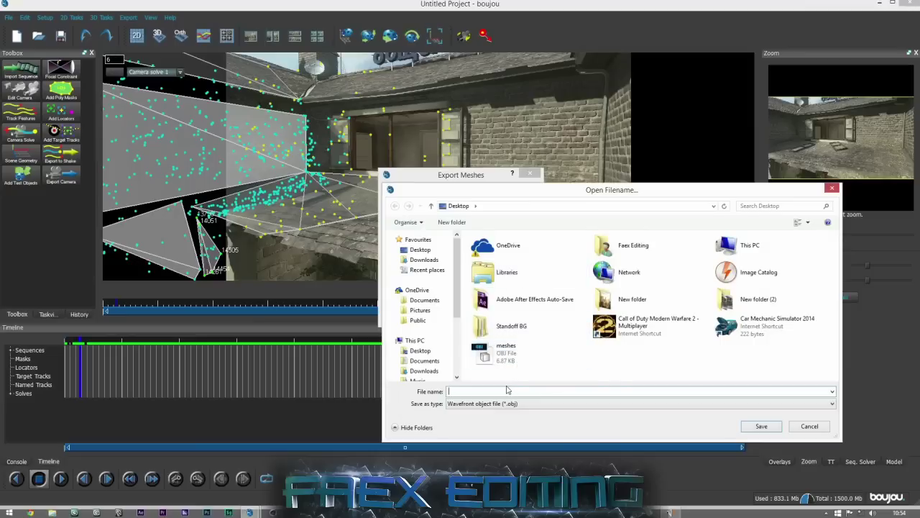
{"action": "type", "text": "tut"}
{"action": "left_click", "coordinate": [761, 425]}
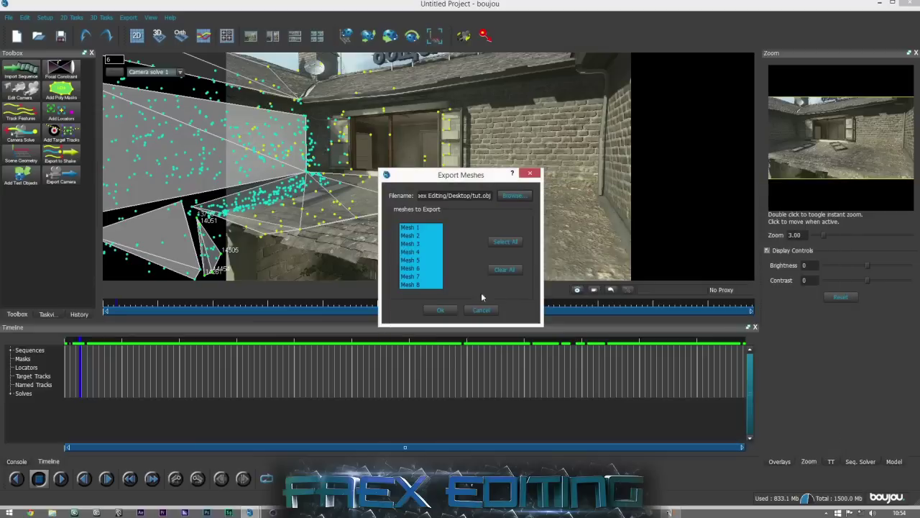
{"action": "left_click", "coordinate": [439, 310]}
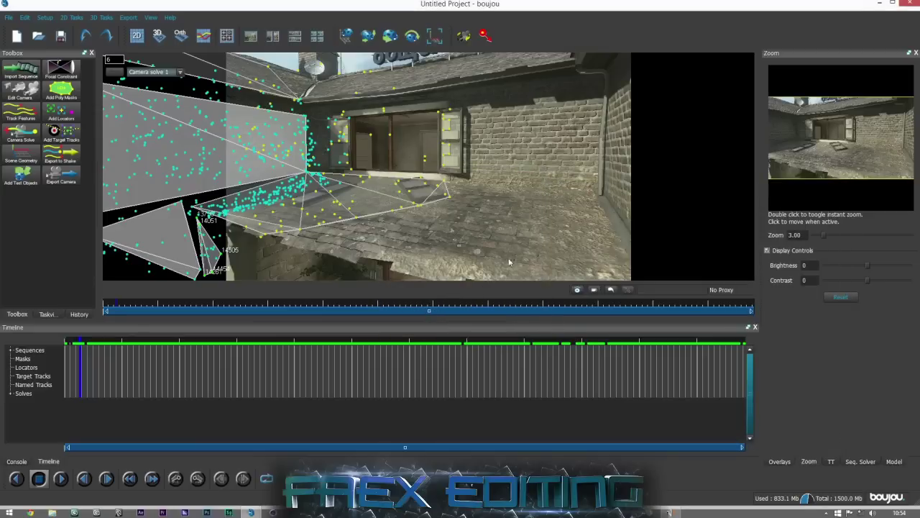
Clear the Audacity and ASUS audio settings windows away to expose the desktop.
{"action": "key", "text": "alt+Tab"}
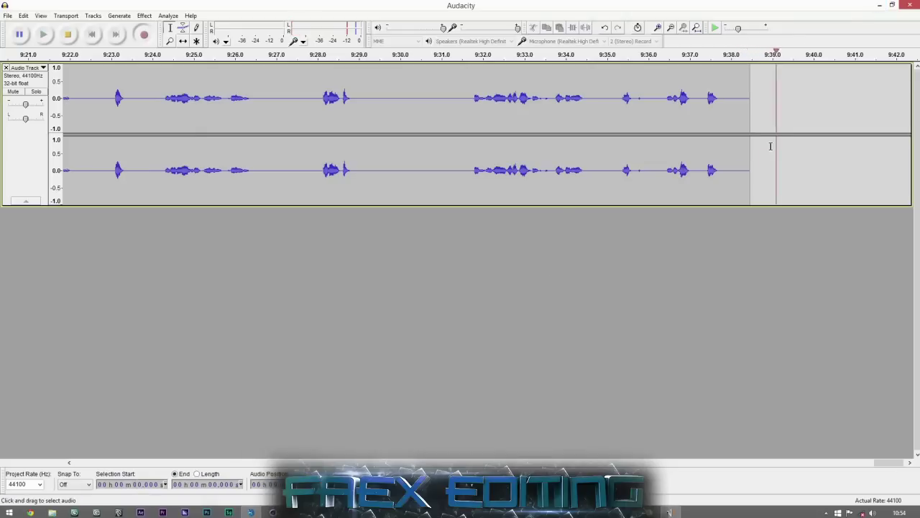
{"action": "left_click", "coordinate": [879, 5]}
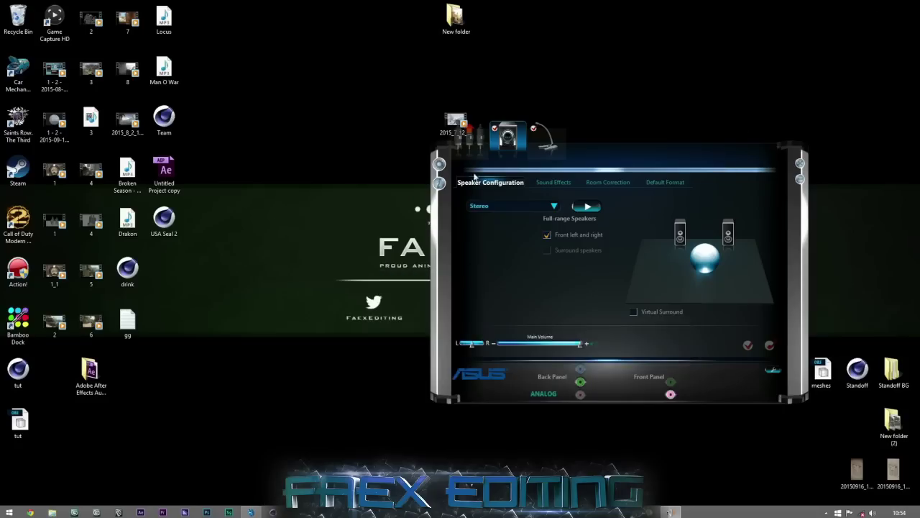
{"action": "left_click", "coordinate": [801, 163]}
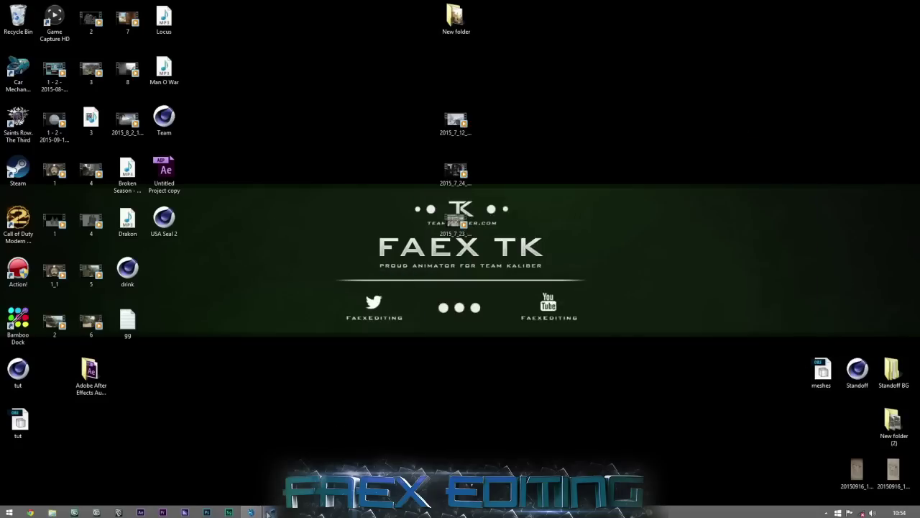
Move the exported tut camera file above the Standoff file on the desktop, and switch to Cinema 4D in a reduced window beside it.
{"action": "left_click_drag", "start_coordinate": [18, 370], "coordinate": [858, 324]}
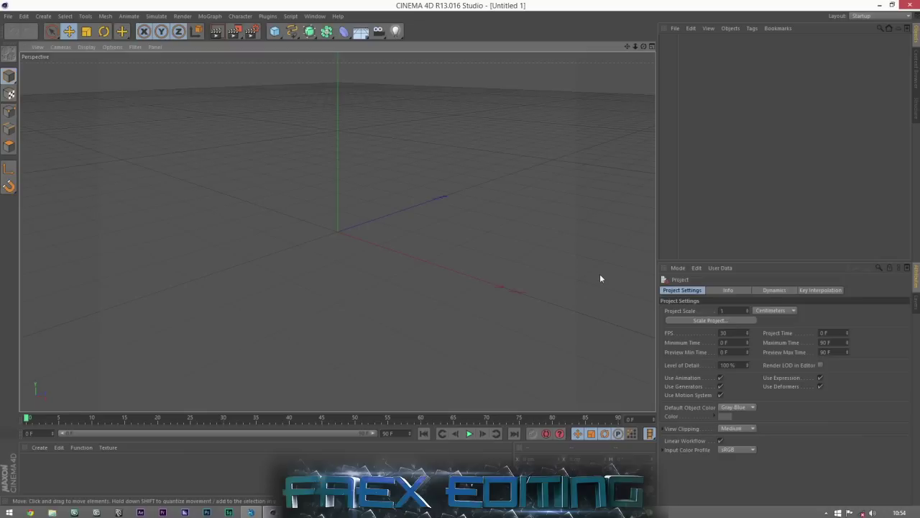
{"action": "right_click", "coordinate": [600, 274]}
{"action": "left_click", "coordinate": [892, 5]}
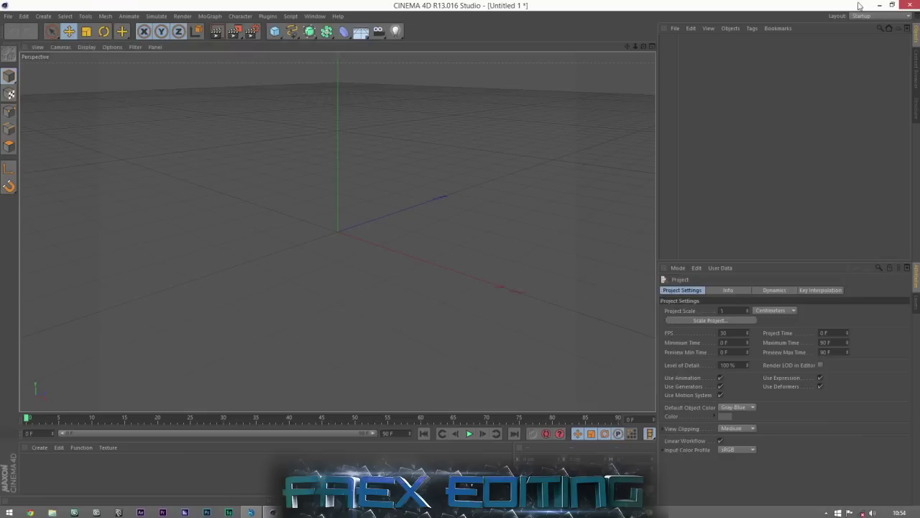
{"action": "left_click", "coordinate": [893, 5]}
Import the tut camera file into Cinema 4D, and start a new empty project.
{"action": "left_click_drag", "start_coordinate": [857, 319], "coordinate": [441, 314]}
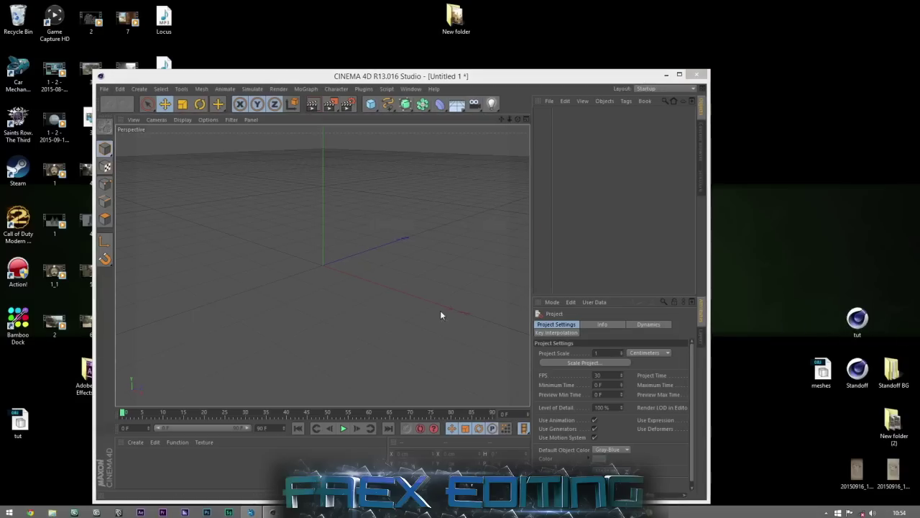
{"action": "left_click", "coordinate": [424, 395]}
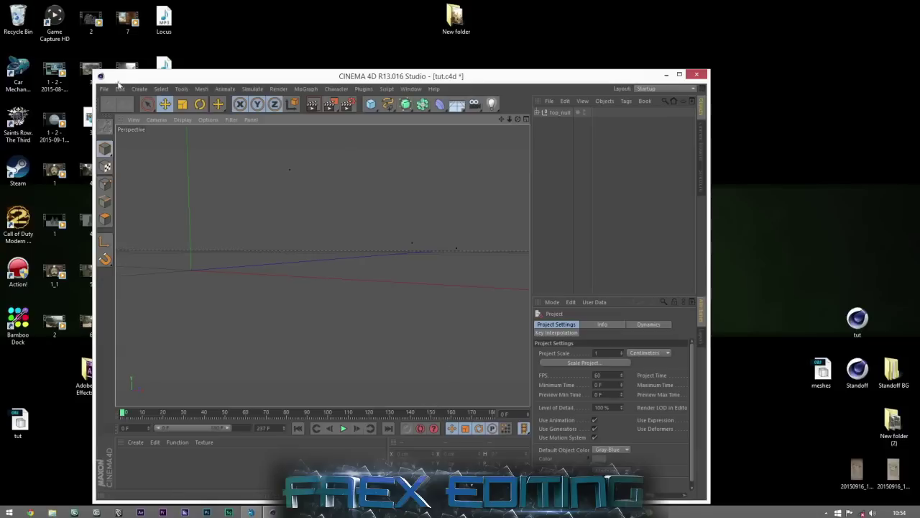
{"action": "left_click", "coordinate": [105, 89]}
{"action": "left_click", "coordinate": [118, 99]}
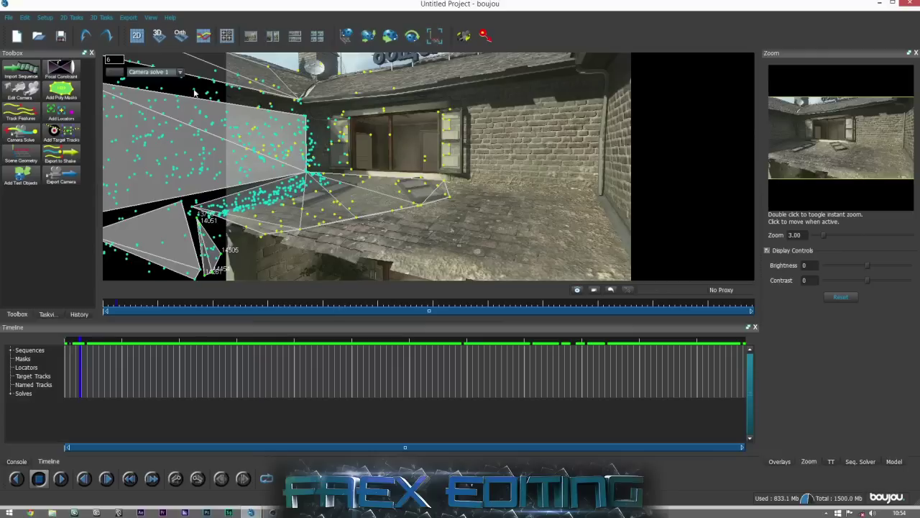
Check the Scale Scene by setting in boujou's camera export options, and return to Cinema 4D without exporting.
{"action": "left_click", "coordinate": [59, 172]}
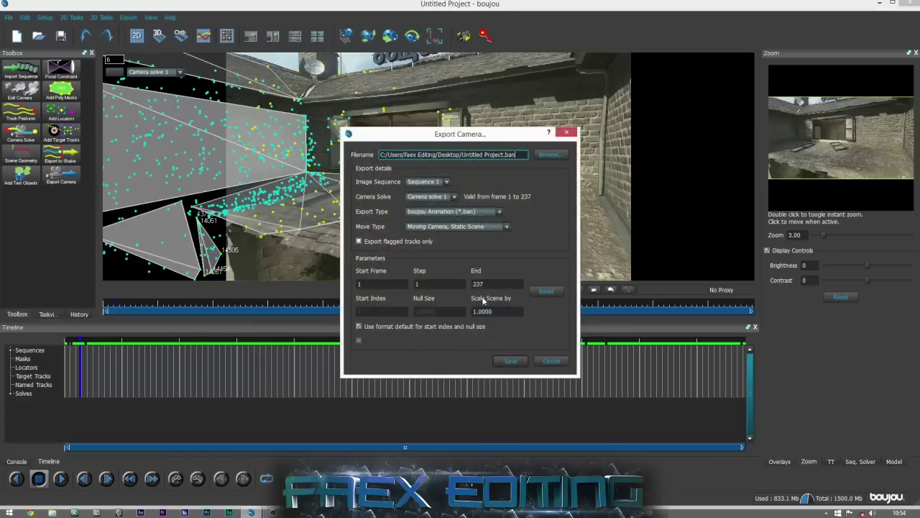
{"action": "left_click_drag", "start_coordinate": [503, 311], "coordinate": [446, 310]}
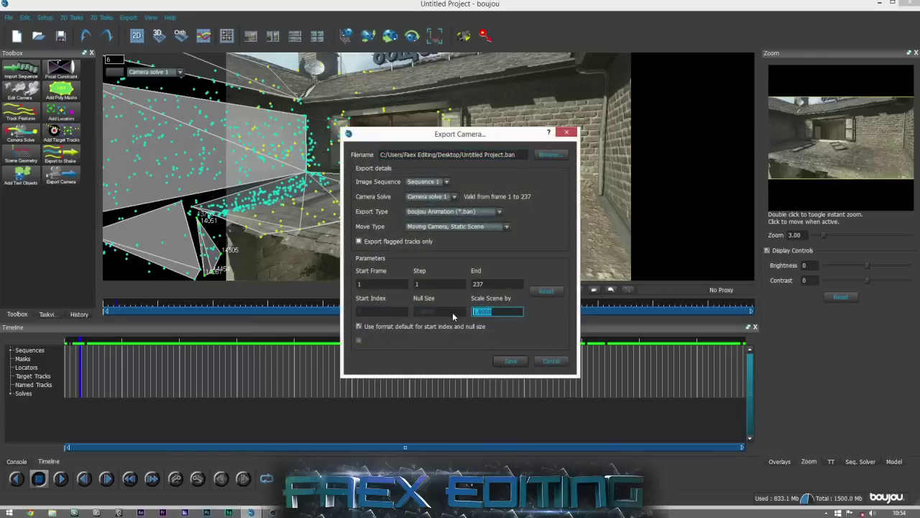
{"action": "left_click", "coordinate": [502, 311]}
{"action": "left_click", "coordinate": [552, 361]}
{"action": "left_click", "coordinate": [880, 3]}
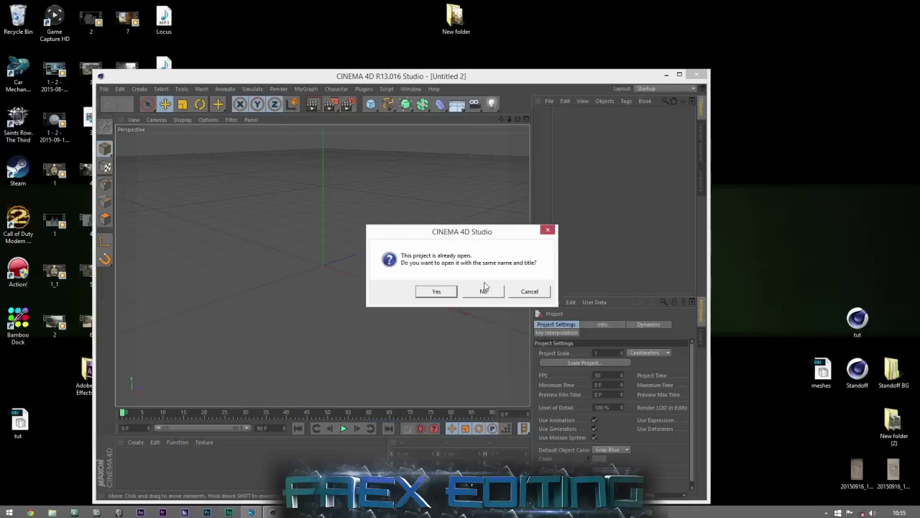
Open the tut camera file again with the same name and title, setting the LightWave 3D import scale to 1 centimetre.
{"action": "left_click", "coordinate": [434, 291]}
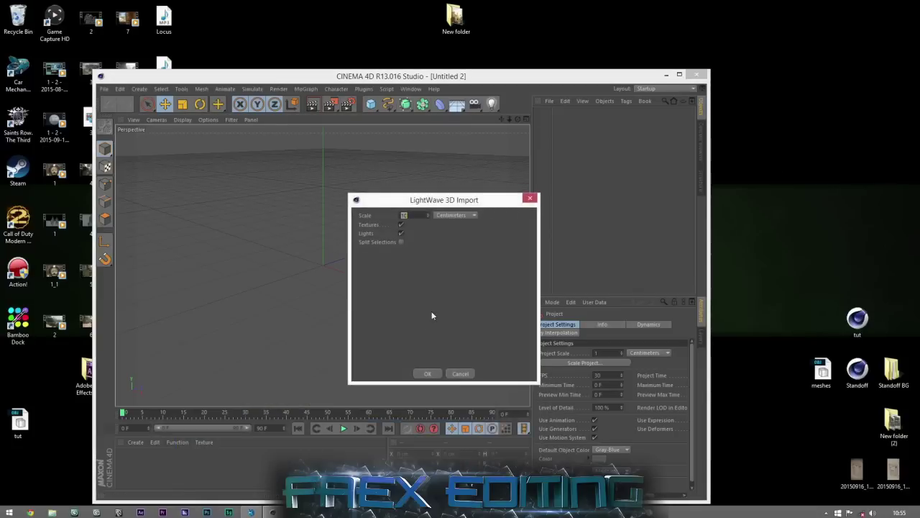
{"action": "key", "text": "BackSpace"}
{"action": "key", "text": "BackSpace"}
{"action": "key", "text": "BackSpace"}
{"action": "type", "text": "1"}
Recheck the scene scale in boujou's camera export options, cancel the export, and complete the LightWave 3D import in Cinema 4D.
{"action": "left_click", "coordinate": [251, 512]}
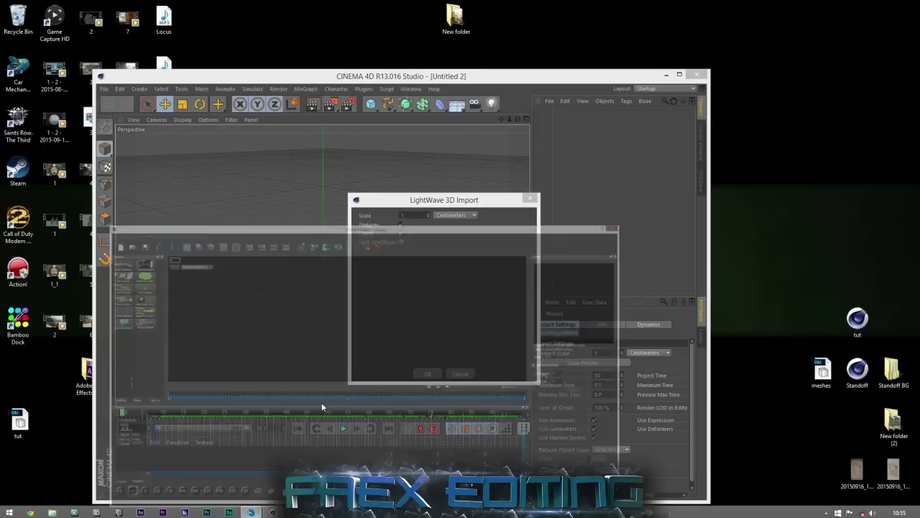
{"action": "left_click", "coordinate": [58, 177]}
{"action": "double_click", "coordinate": [486, 312]}
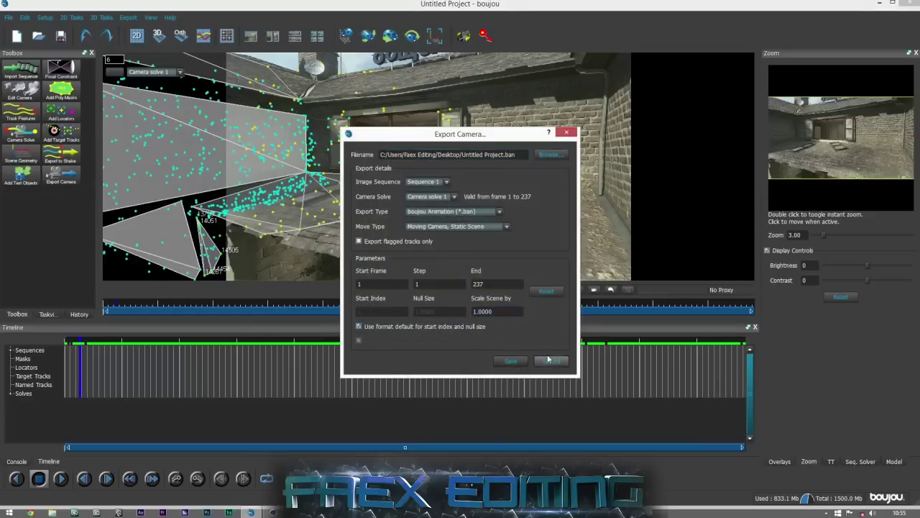
{"action": "left_click", "coordinate": [551, 361]}
{"action": "left_click", "coordinate": [880, 3]}
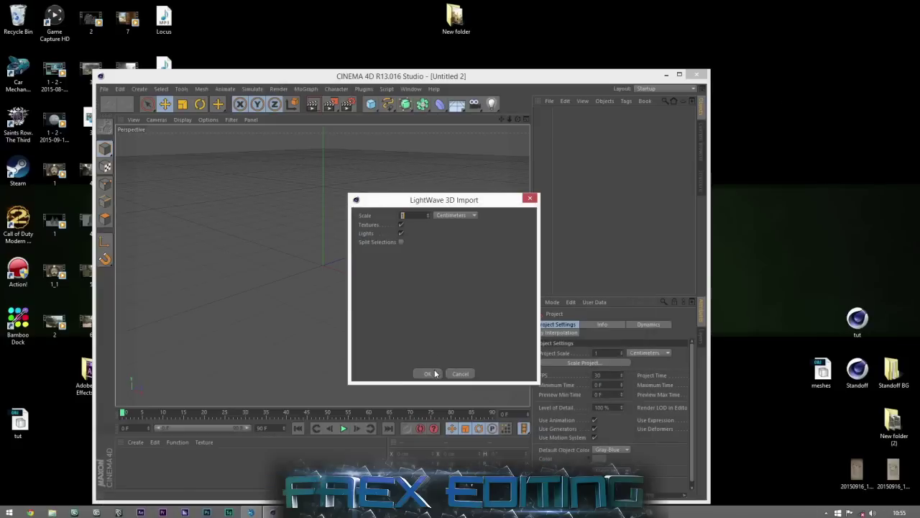
{"action": "left_click", "coordinate": [431, 374]}
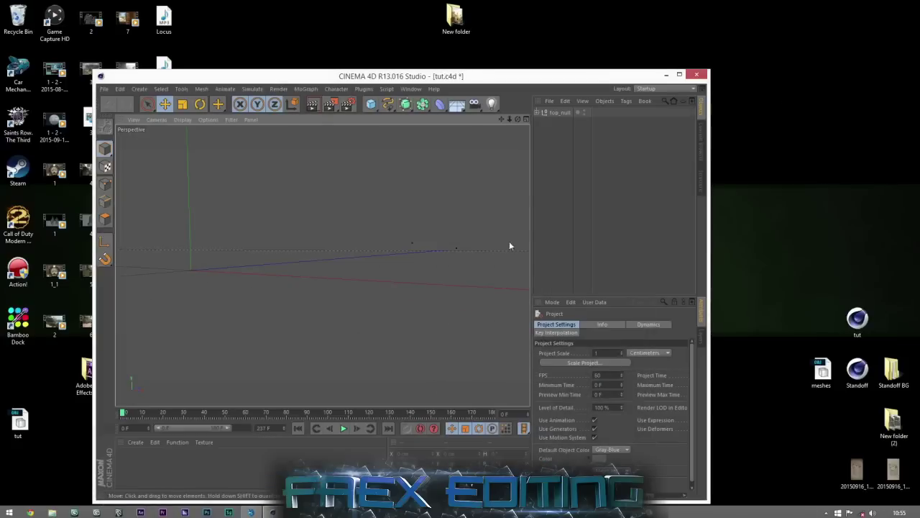
Move tut.obj beside the tut camera file on the desktop, and merge it into the camera project with a Wavefront import scale of 1 centimetre.
{"action": "left_click_drag", "start_coordinate": [21, 421], "coordinate": [823, 316]}
{"action": "left_click", "coordinate": [104, 88]}
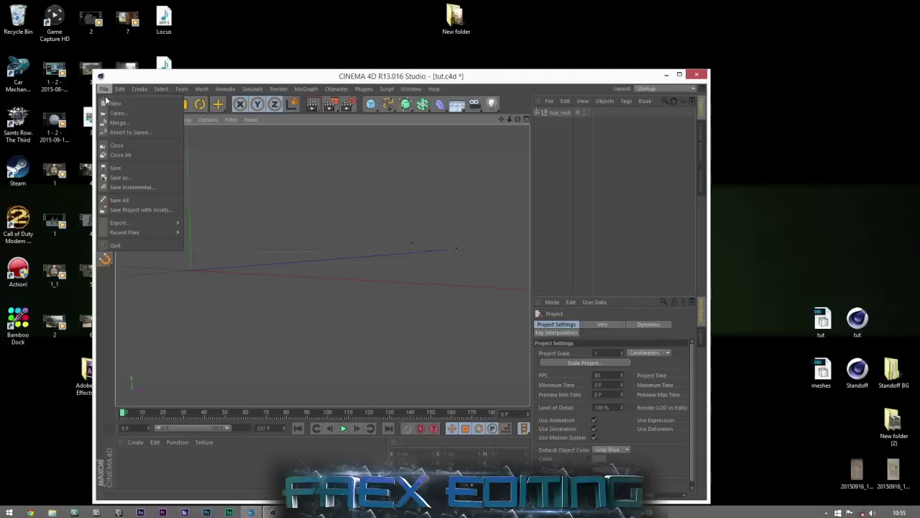
{"action": "left_click", "coordinate": [130, 122]}
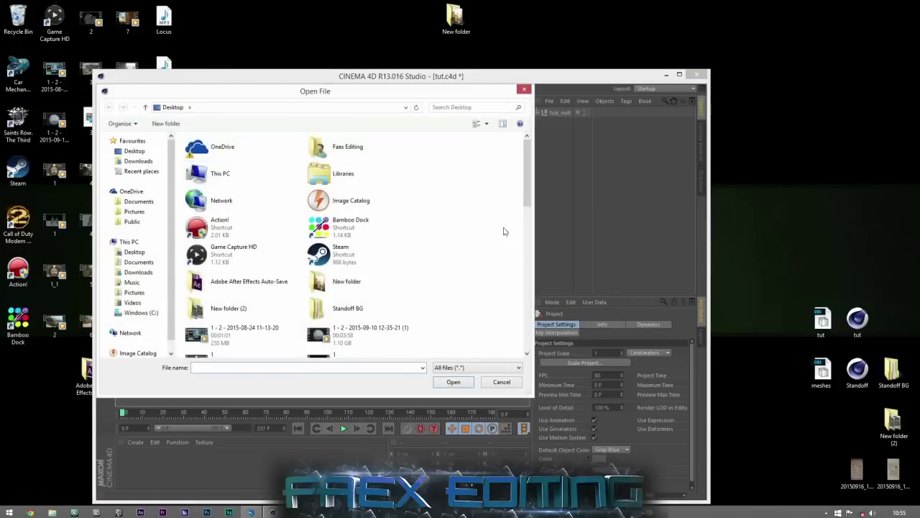
{"action": "scroll", "coordinate": [431, 180], "scroll_direction": "down", "scroll_amount": 6}
{"action": "double_click", "coordinate": [231, 317]}
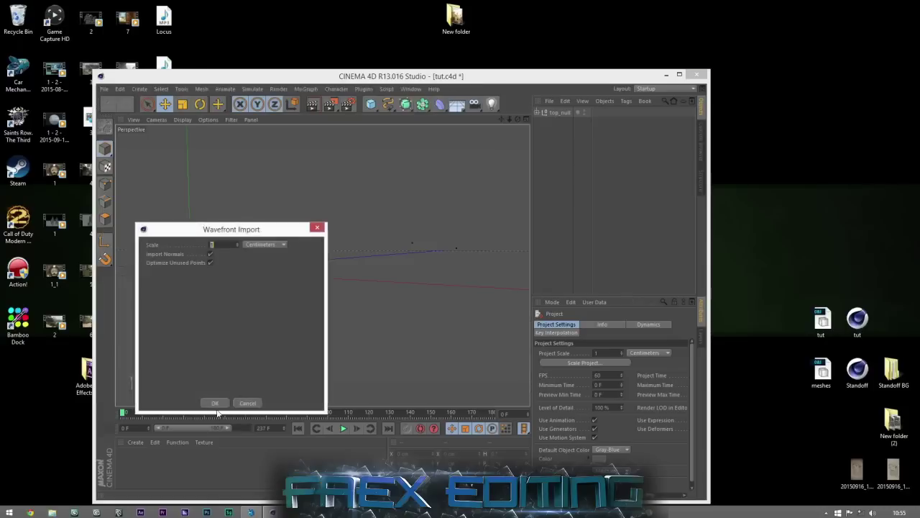
{"action": "left_click", "coordinate": [215, 403]}
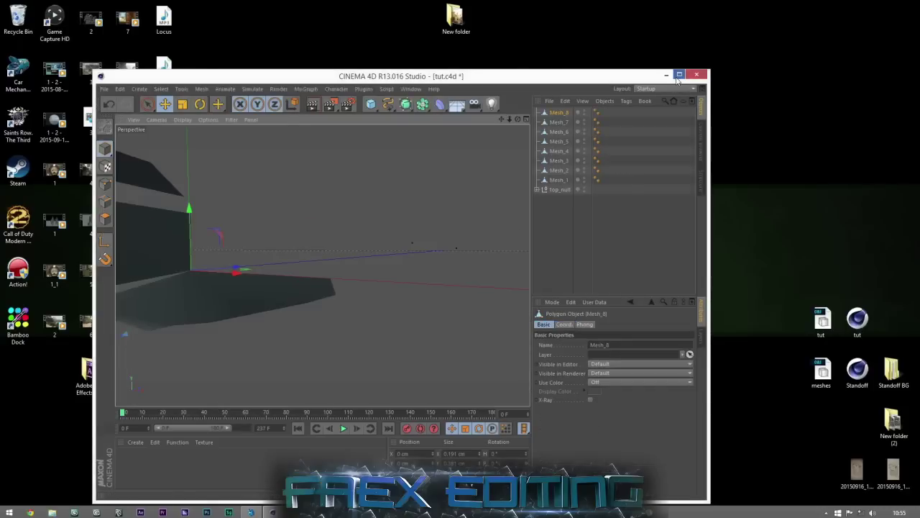
Create a material and load the first Standoff BG image, Standoff BG_00000, as its color texture without copying it to the project.
{"action": "left_click", "coordinate": [679, 75]}
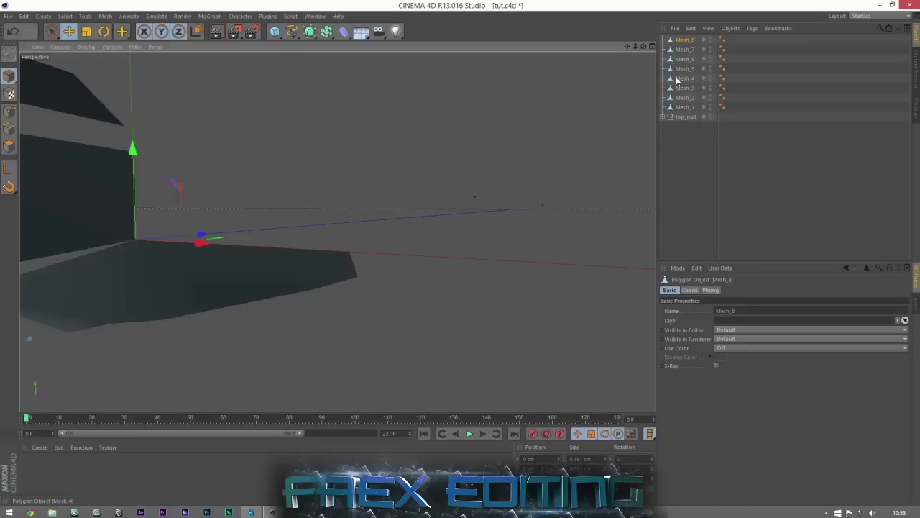
{"action": "double_click", "coordinate": [148, 463]}
{"action": "double_click", "coordinate": [30, 466]}
{"action": "left_click", "coordinate": [419, 155]}
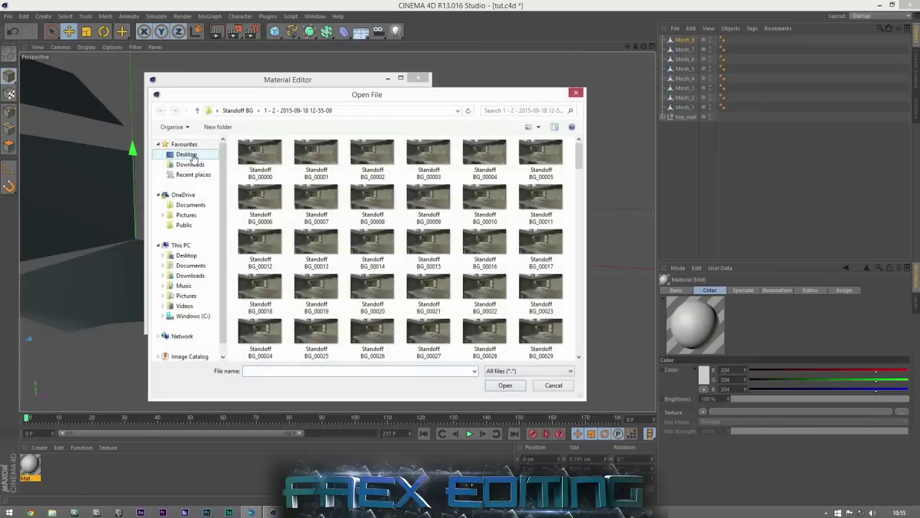
{"action": "double_click", "coordinate": [261, 152]}
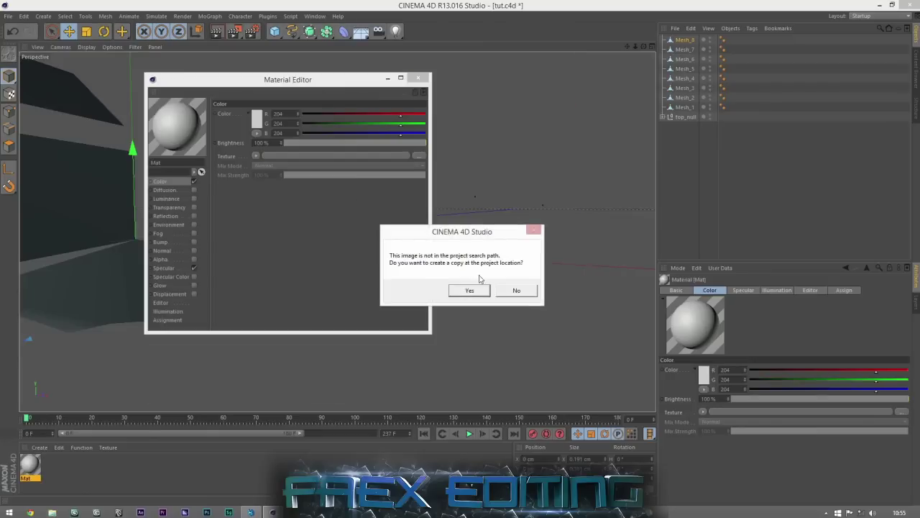
{"action": "left_click", "coordinate": [517, 291]}
Calculate the color texture's animation frame range from the image sequence, and disable the material's Specular channel.
{"action": "left_click", "coordinate": [271, 175]}
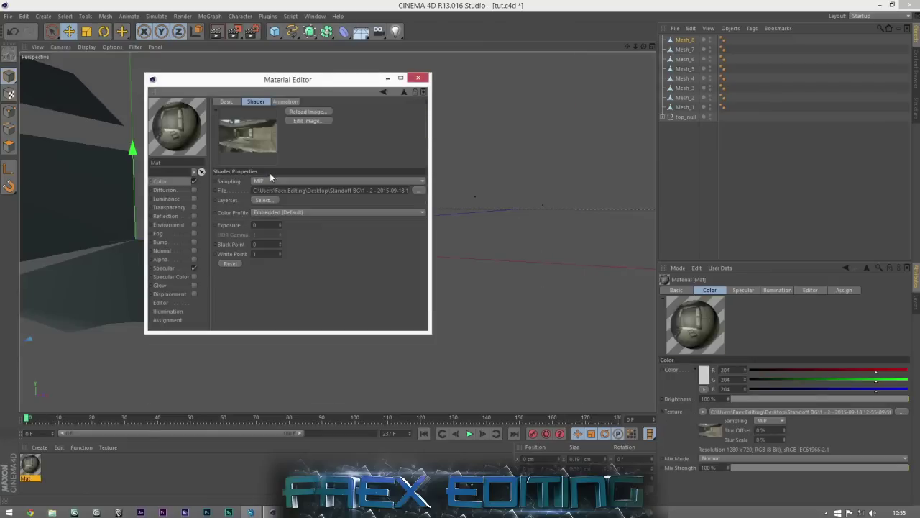
{"action": "left_click", "coordinate": [285, 101]}
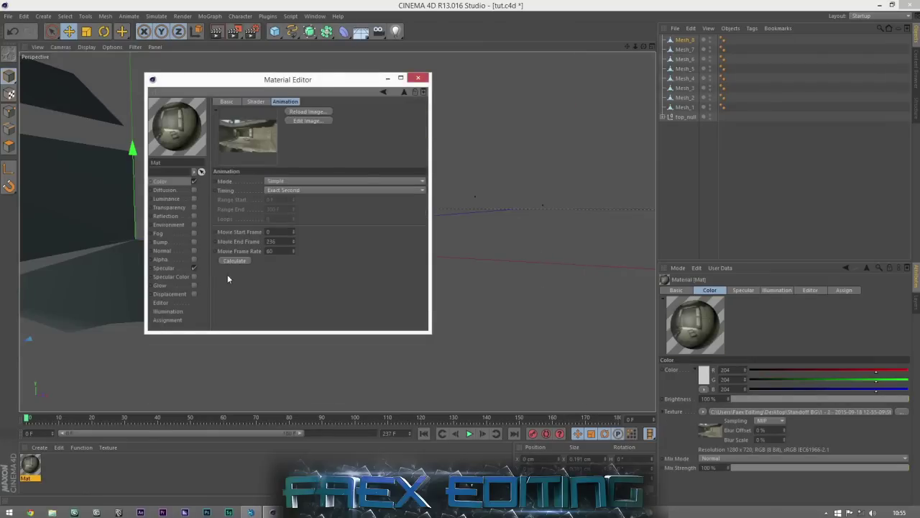
{"action": "left_click", "coordinate": [194, 268]}
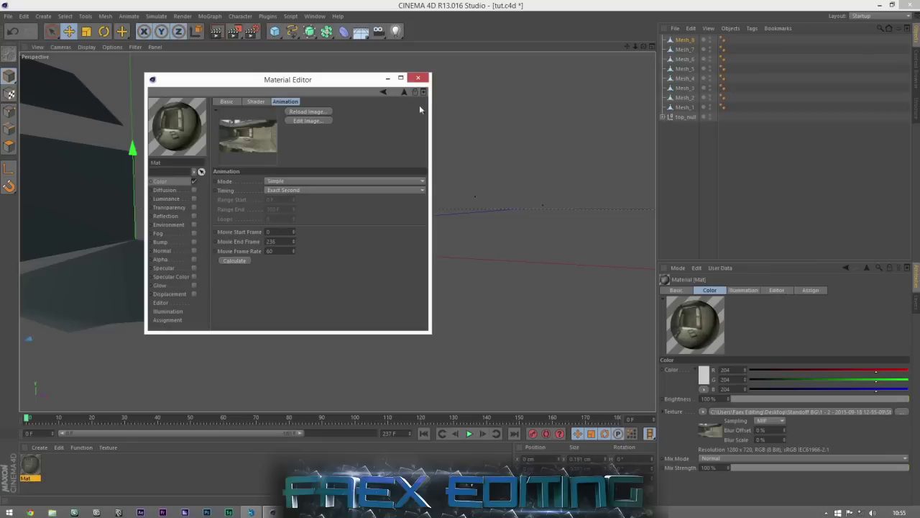
{"action": "left_click", "coordinate": [418, 78]}
Add a Background object to the scene and apply the footage material to it.
{"action": "left_click_drag", "start_coordinate": [358, 34], "coordinate": [410, 110]}
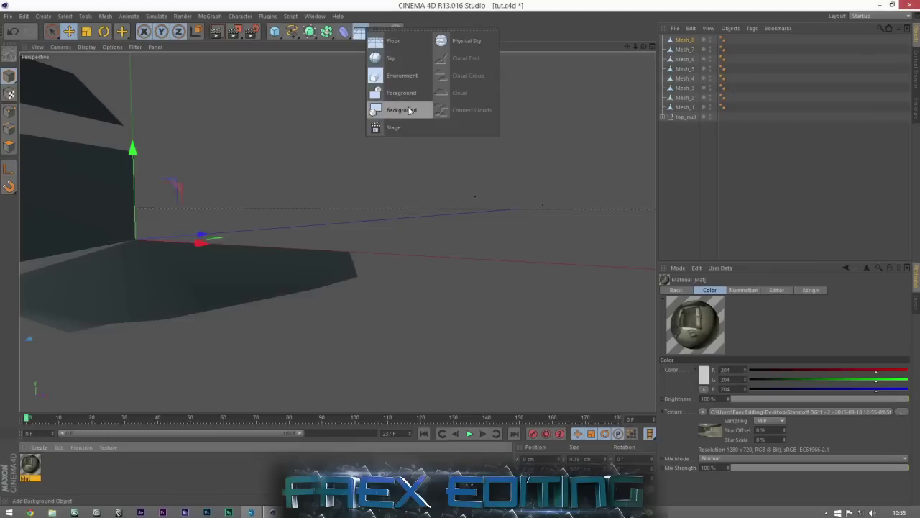
{"action": "left_click", "coordinate": [402, 110]}
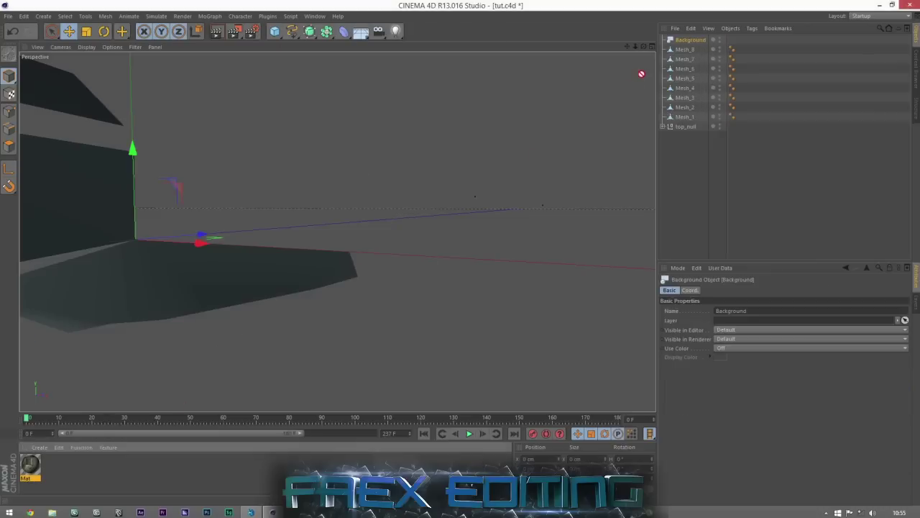
{"action": "left_click_drag", "start_coordinate": [702, 43], "coordinate": [709, 40]}
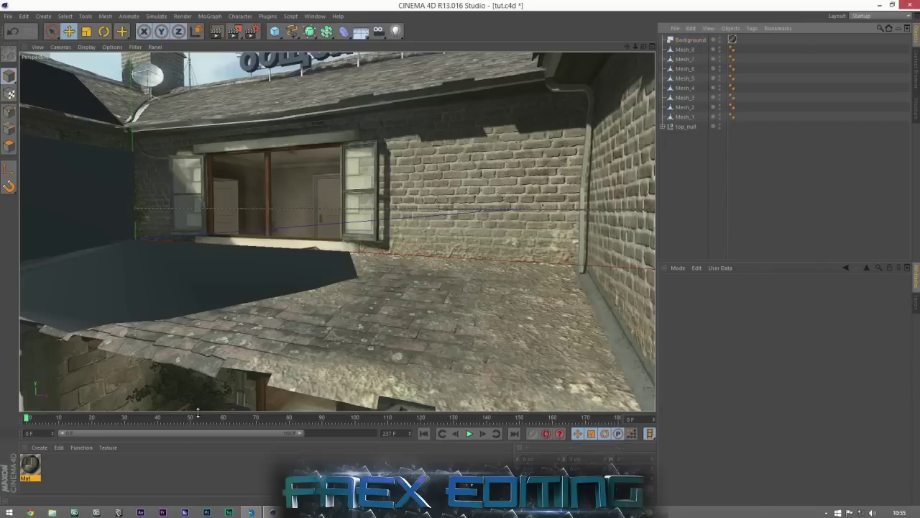
Extend the timeline to the full 237 frames and scrub through it to check the meshes against the footage.
{"action": "left_click_drag", "start_coordinate": [298, 436], "coordinate": [457, 439]}
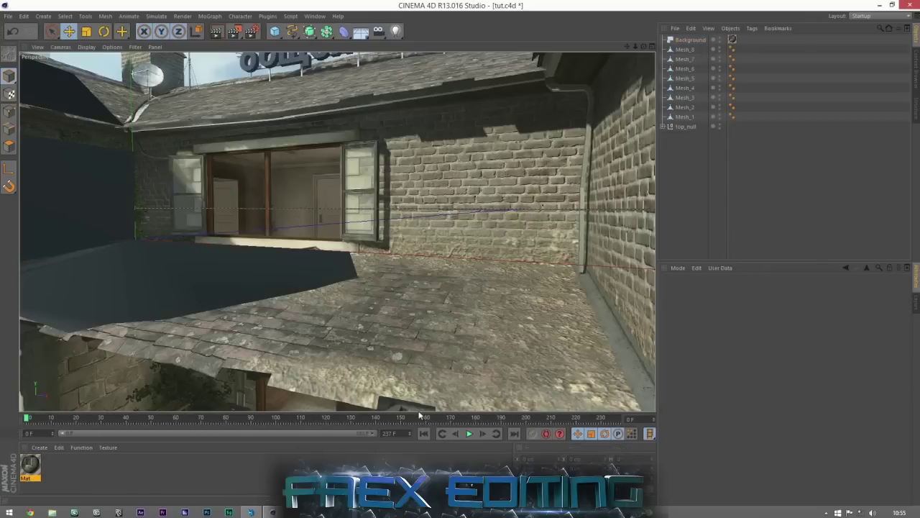
{"action": "left_click_drag", "start_coordinate": [34, 421], "coordinate": [590, 392]}
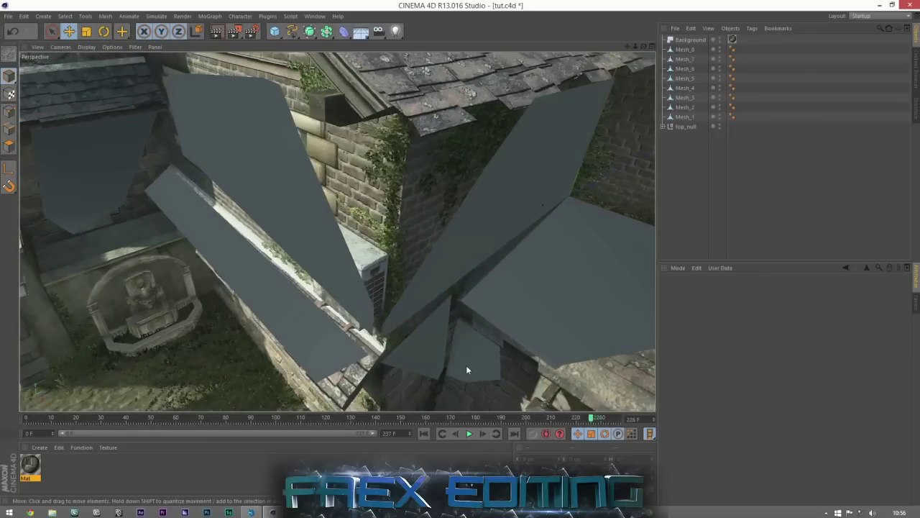
{"action": "left_click_drag", "start_coordinate": [382, 426], "coordinate": [31, 423]}
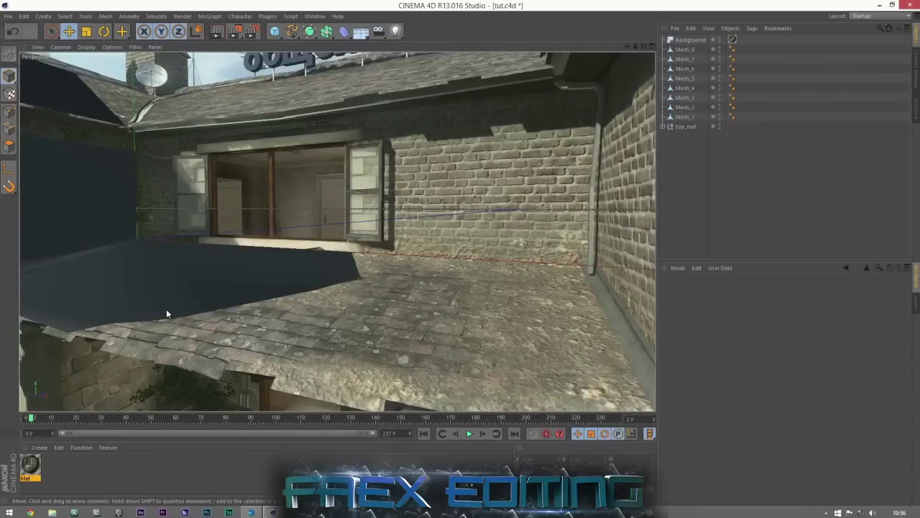
Group the eight meshes and top_null under one null object.
{"action": "left_click_drag", "start_coordinate": [702, 139], "coordinate": [669, 37]}
{"action": "right_click", "coordinate": [683, 63]}
{"action": "left_click", "coordinate": [700, 311]}
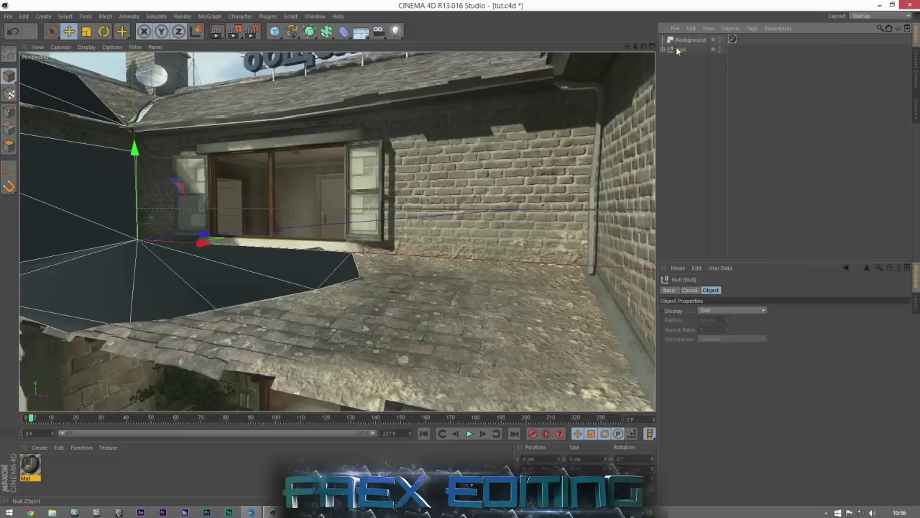
Try to scale the null with the meshes and camera uniformly, and check the alignment at the first frame.
{"action": "key", "text": "t"}
{"action": "left_click_drag", "start_coordinate": [305, 289], "coordinate": [307, 290]}
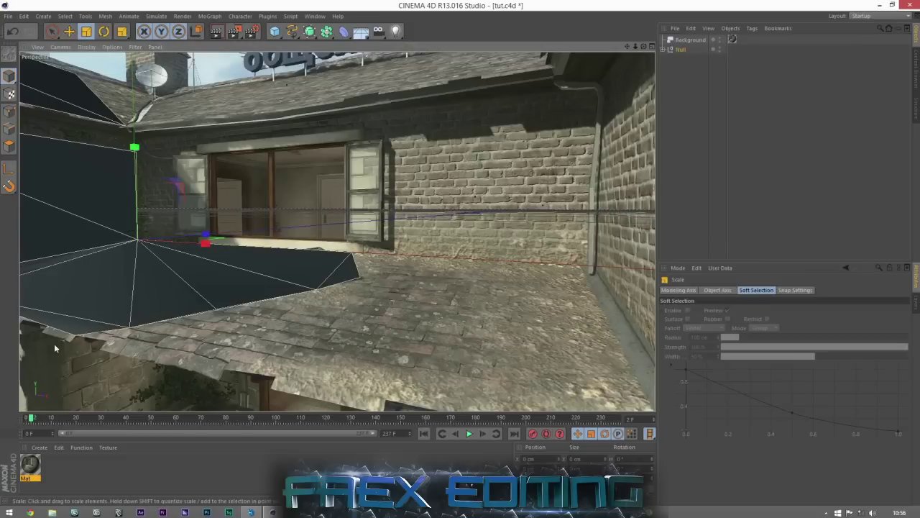
{"action": "left_click_drag", "start_coordinate": [326, 266], "coordinate": [550, 269]}
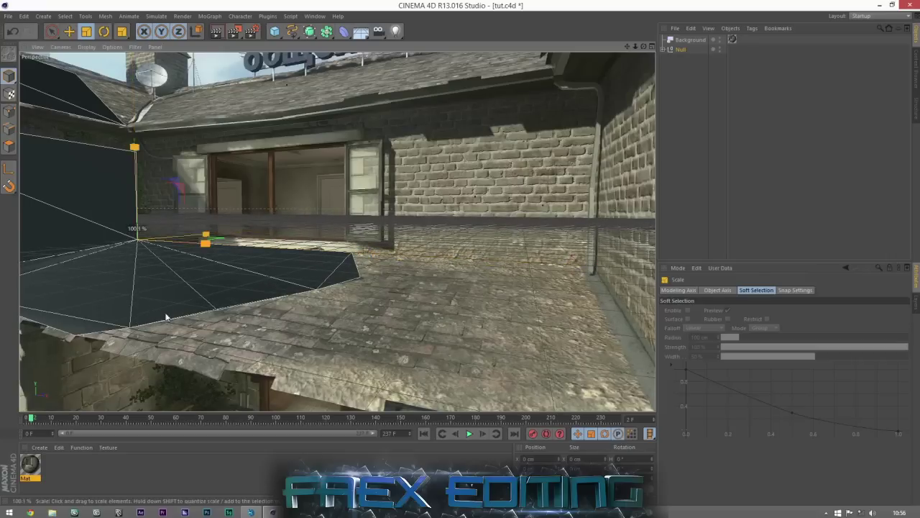
{"action": "key", "text": "e"}
{"action": "left_click", "coordinate": [724, 151]}
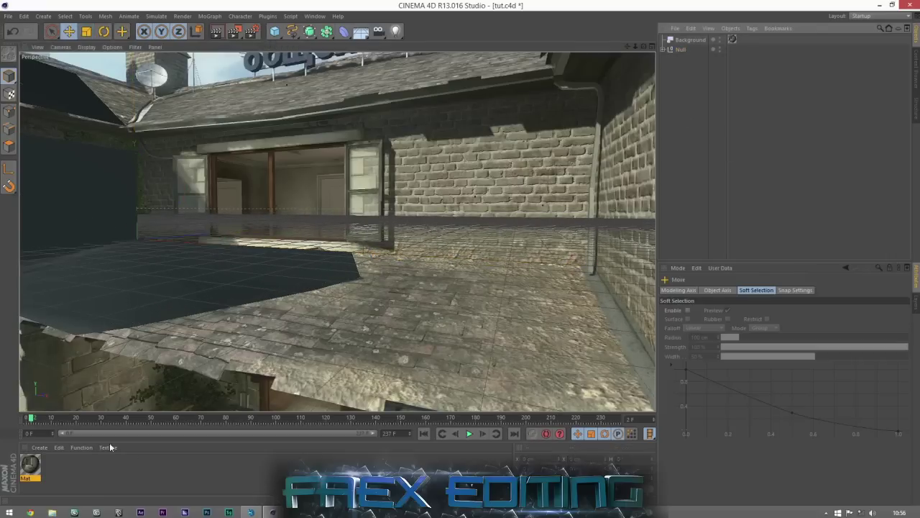
{"action": "left_click_drag", "start_coordinate": [42, 420], "coordinate": [1, 466]}
Group Mesh_1 through Mesh_8 into their own null inside the main null, leaving top_null outside it.
{"action": "left_click", "coordinate": [669, 49]}
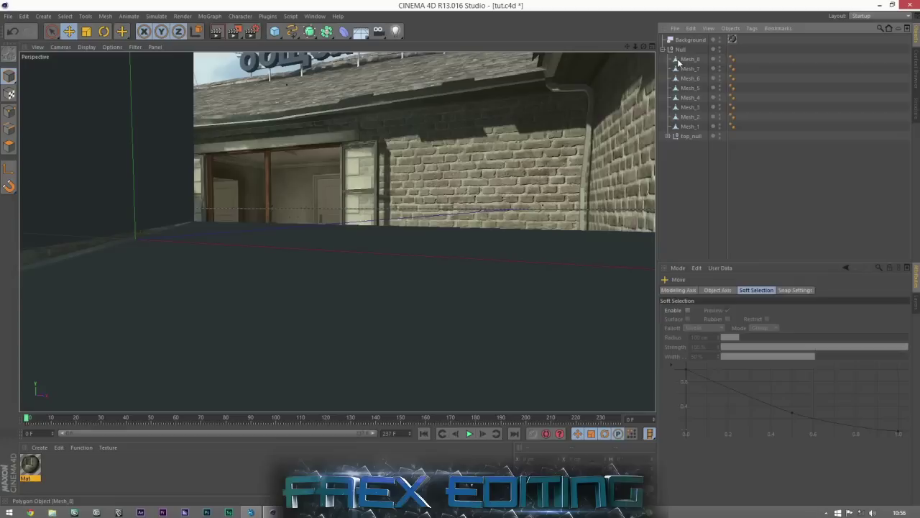
{"action": "left_click", "coordinate": [687, 59]}
{"action": "left_click", "coordinate": [693, 128], "text": "shift"}
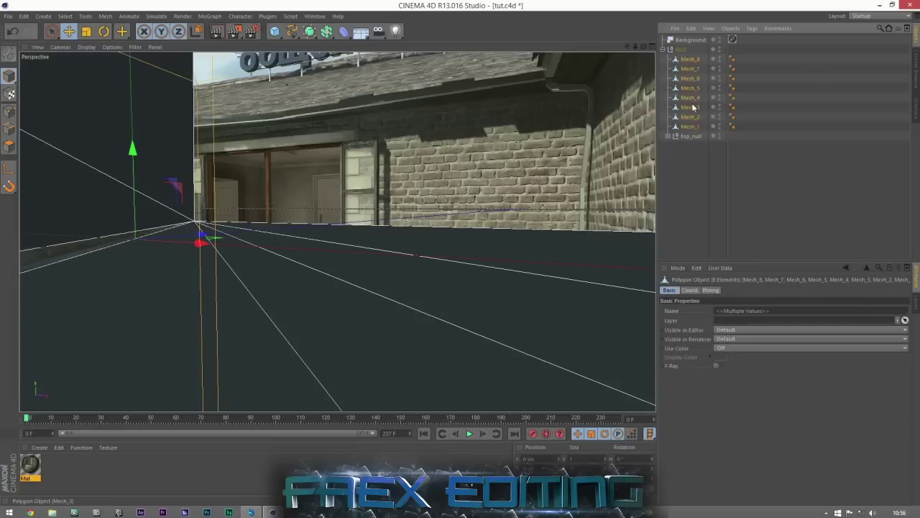
{"action": "right_click", "coordinate": [693, 128]}
{"action": "left_click", "coordinate": [727, 351]}
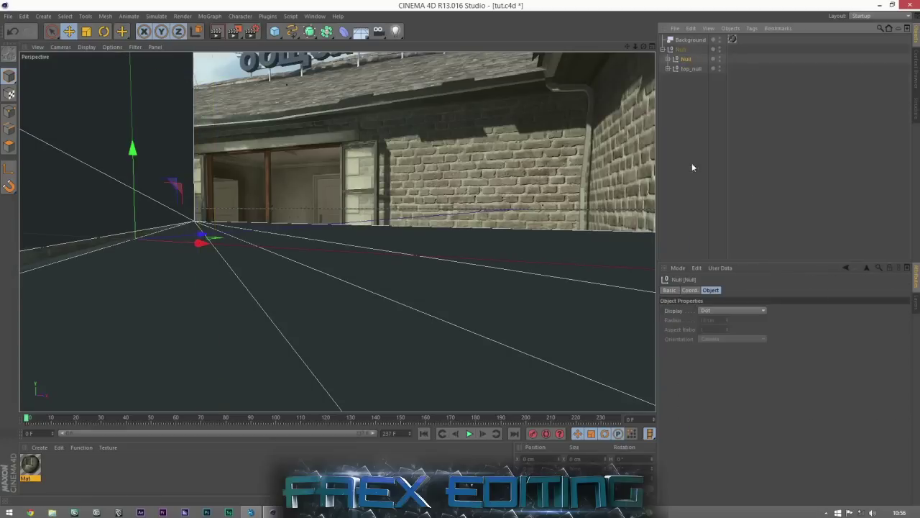
Undo a trial move of the mesh null, scale it to fit the footage, and check the fit at other frames.
{"action": "left_click_drag", "start_coordinate": [497, 255], "coordinate": [379, 284]}
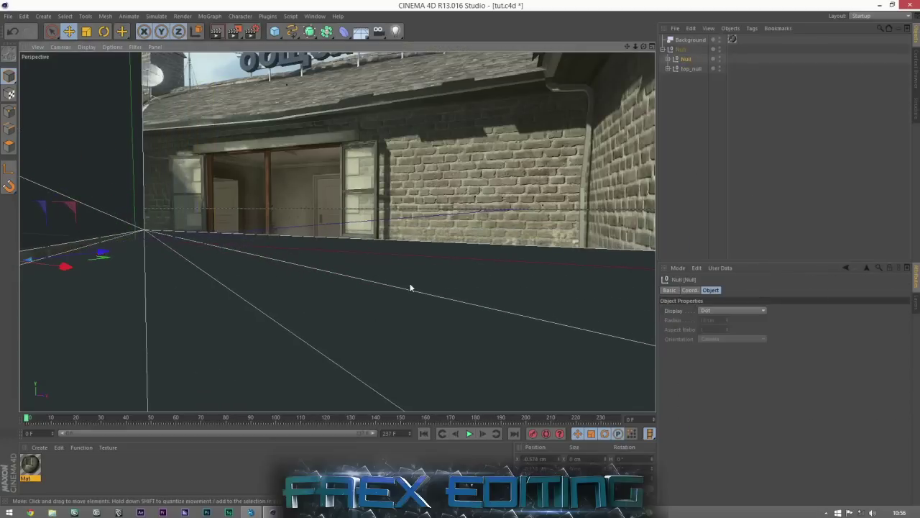
{"action": "key", "text": "ctrl+z"}
{"action": "left_click", "coordinate": [84, 36]}
{"action": "left_click_drag", "start_coordinate": [484, 247], "coordinate": [119, 238]}
{"action": "left_click_drag", "start_coordinate": [47, 292], "coordinate": [80, 289]}
{"action": "left_click_drag", "start_coordinate": [298, 421], "coordinate": [43, 421]}
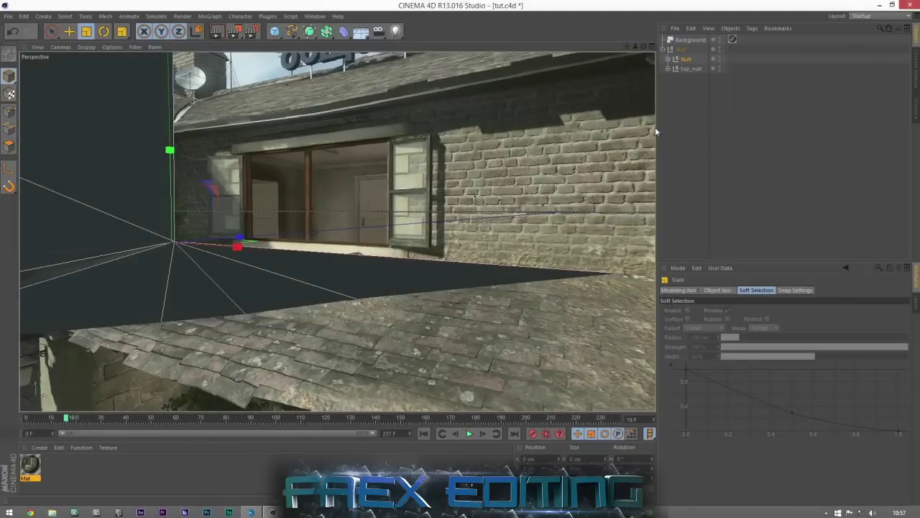
Leave the tracked camera's view and examine the camera, reference points and meshes from outside.
{"action": "left_click", "coordinate": [669, 68]}
{"action": "left_click", "coordinate": [745, 88]}
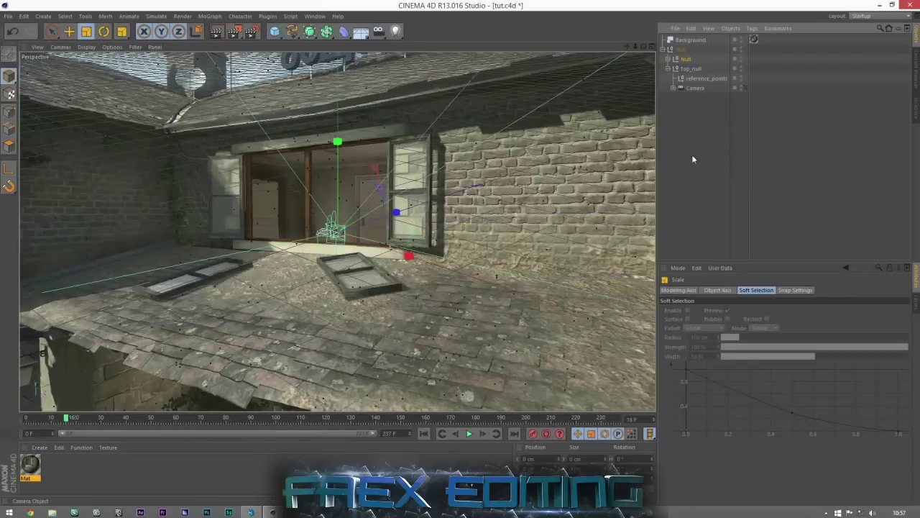
{"action": "left_click_drag", "start_coordinate": [641, 52], "coordinate": [335, 257]}
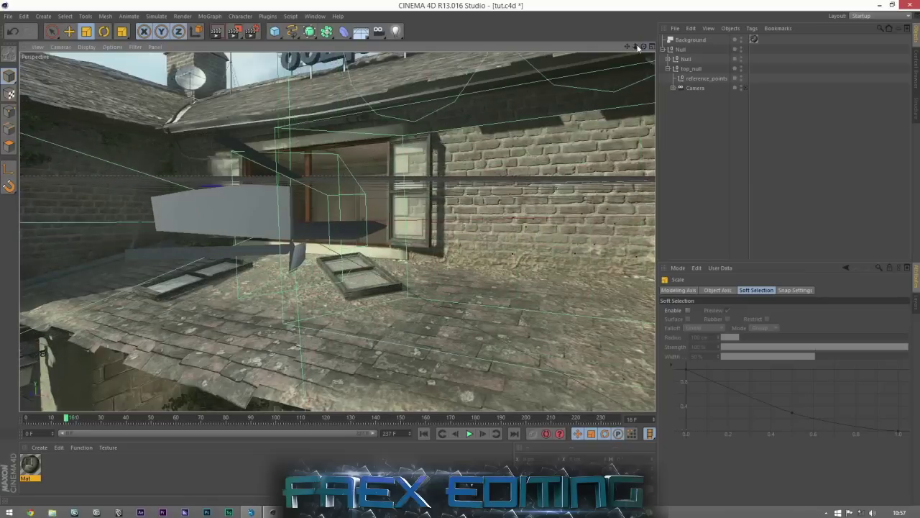
{"action": "left_click_drag", "start_coordinate": [637, 48], "coordinate": [337, 232]}
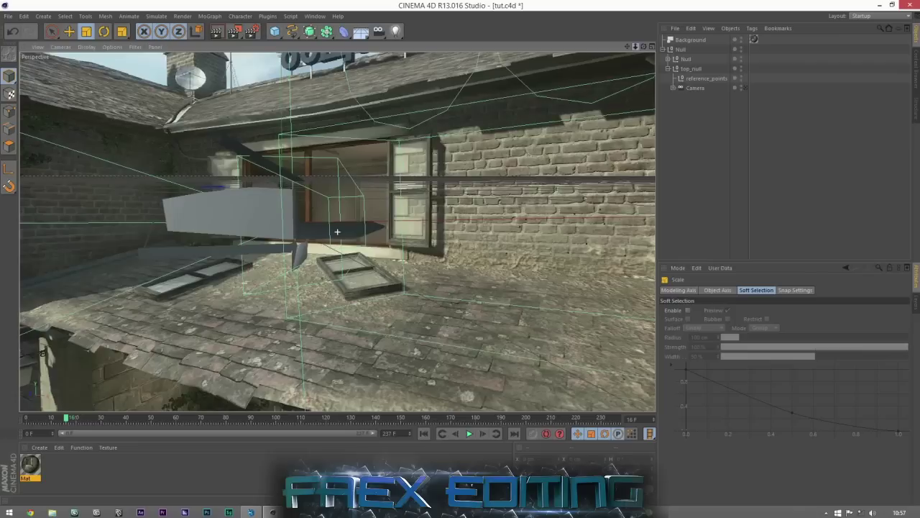
{"action": "left_click", "coordinate": [691, 87]}
{"action": "left_click_drag", "start_coordinate": [263, 220], "coordinate": [199, 235]}
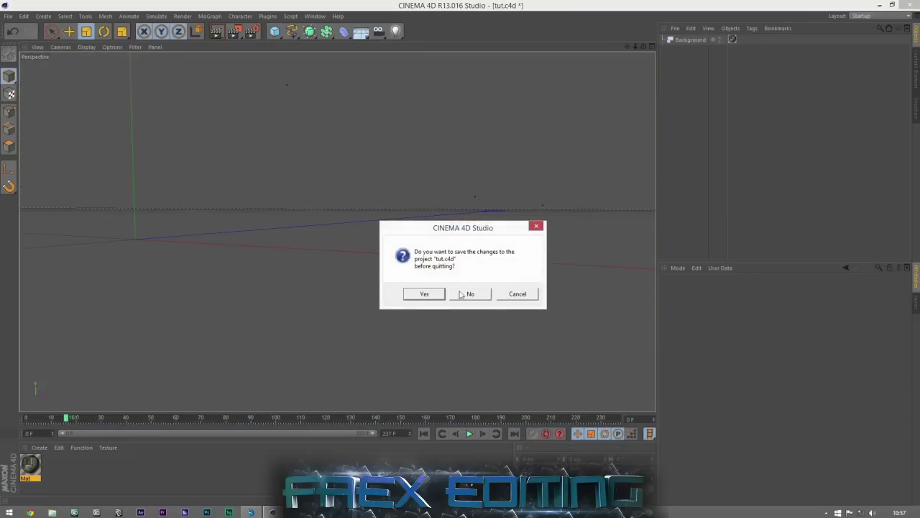
Quit Cinema 4D without saving the tut.c4d changes, and switch to boujou.
{"action": "left_click", "coordinate": [464, 294]}
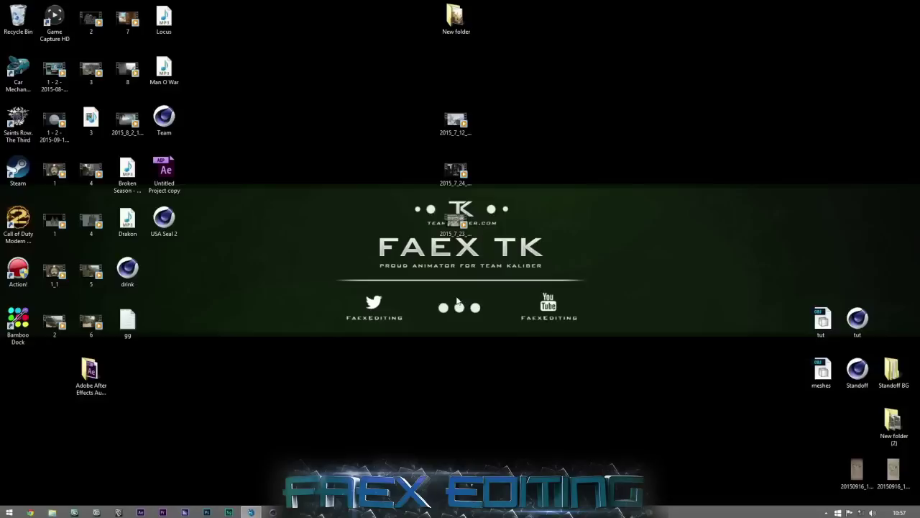
{"action": "key", "text": "alt+Tab"}
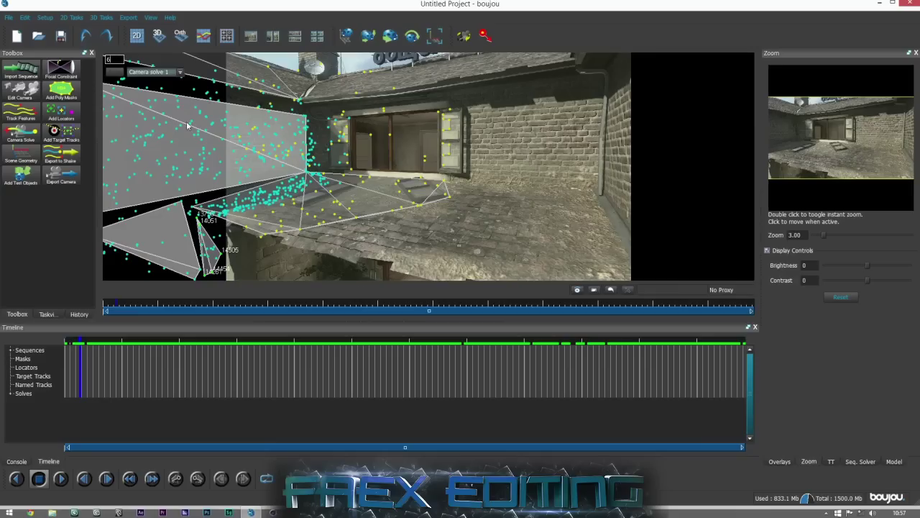
Open the camera export options and set Scale Scene by to 100.
{"action": "left_click", "coordinate": [63, 181]}
{"action": "triple_click", "coordinate": [508, 311]}
{"action": "type", "text": "100"}
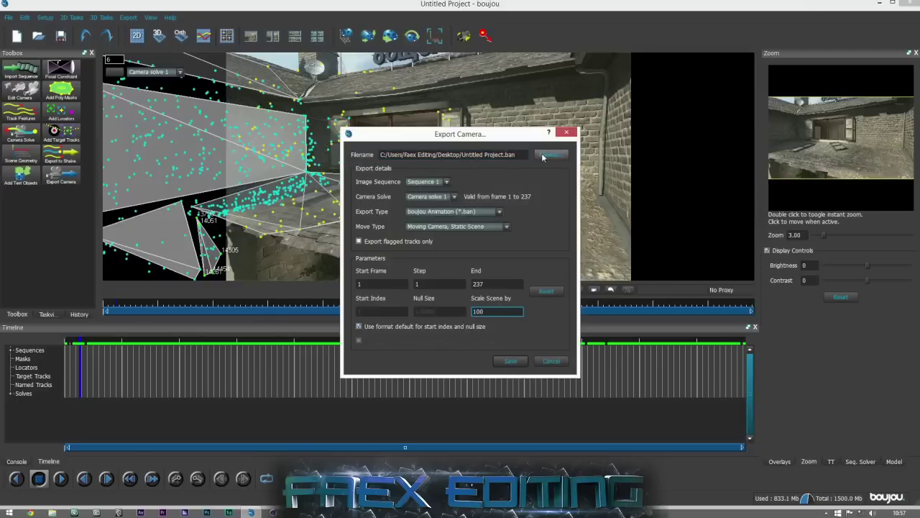
Export the camera to the desktop in Cinema 4D format as tut.c4d, overwriting the existing file.
{"action": "left_click", "coordinate": [550, 154]}
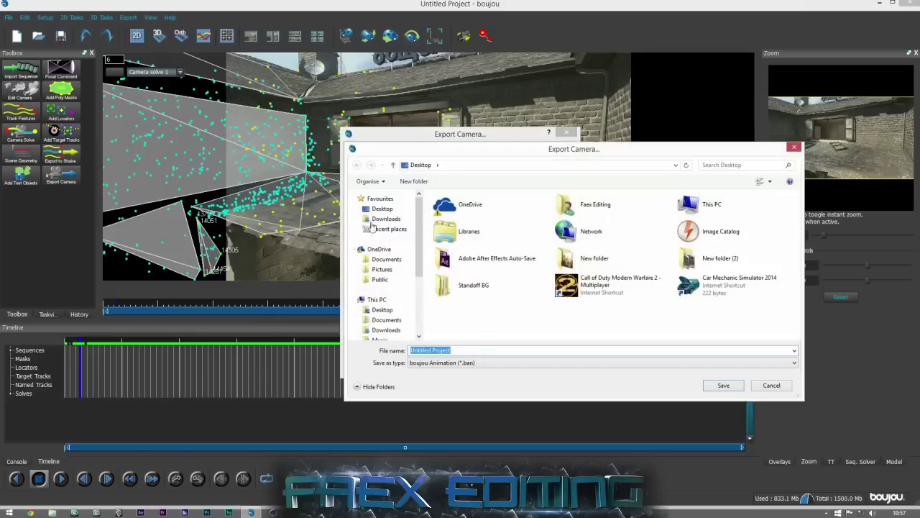
{"action": "left_click", "coordinate": [459, 364]}
{"action": "left_click", "coordinate": [459, 364]}
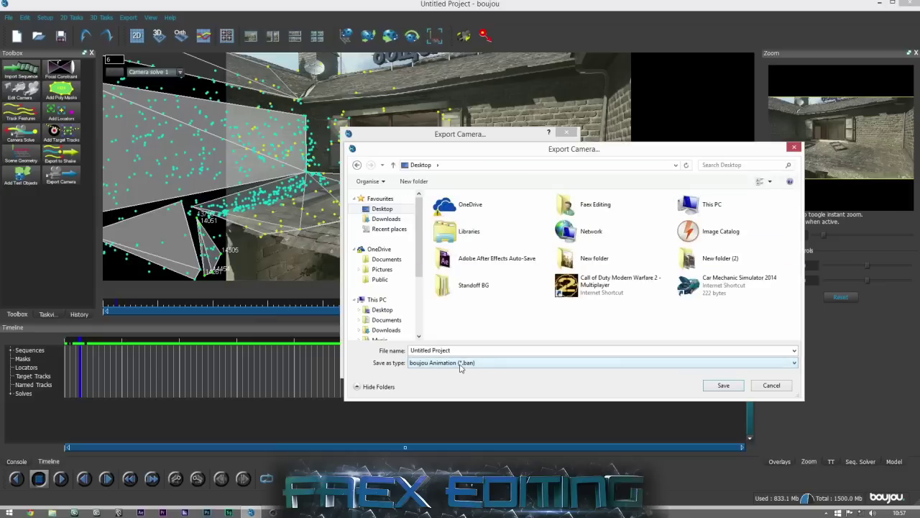
{"action": "left_click", "coordinate": [459, 364]}
{"action": "left_click", "coordinate": [440, 201]}
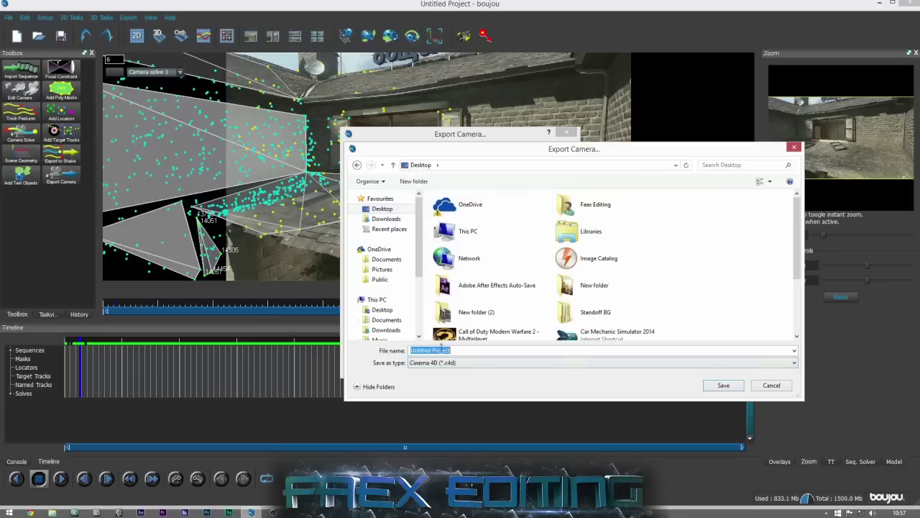
{"action": "type", "text": "tut"}
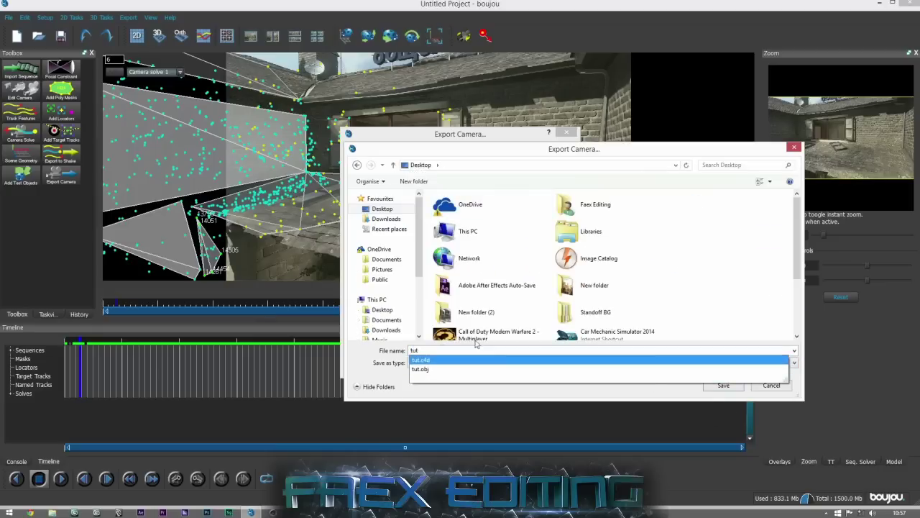
{"action": "left_click", "coordinate": [429, 360]}
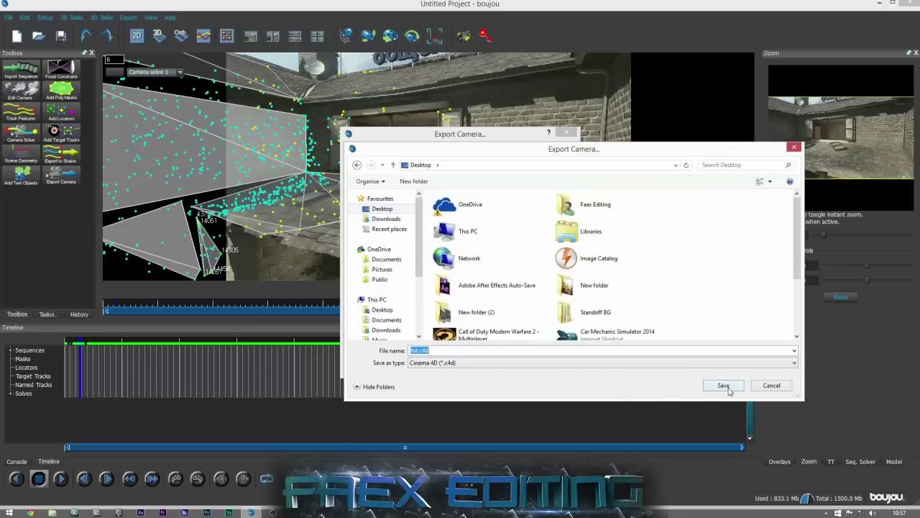
{"action": "left_click", "coordinate": [723, 385]}
{"action": "left_click", "coordinate": [510, 361]}
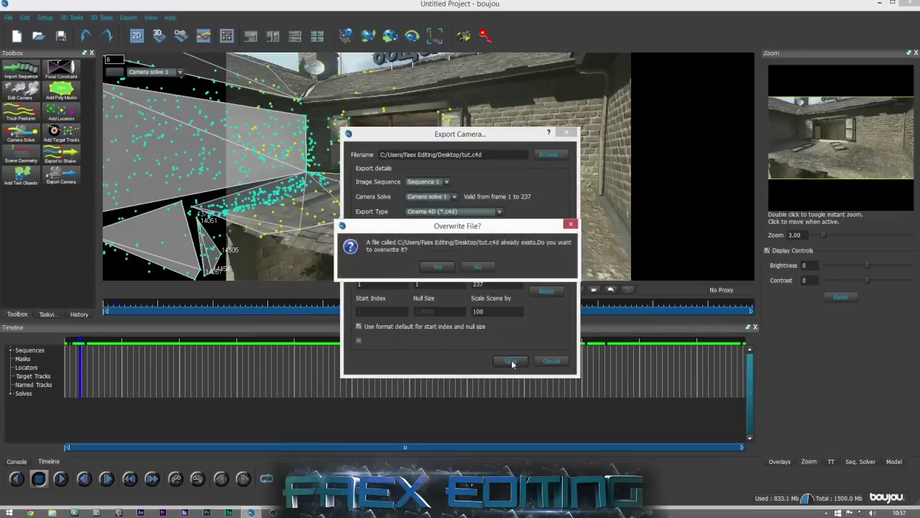
{"action": "left_click", "coordinate": [437, 267]}
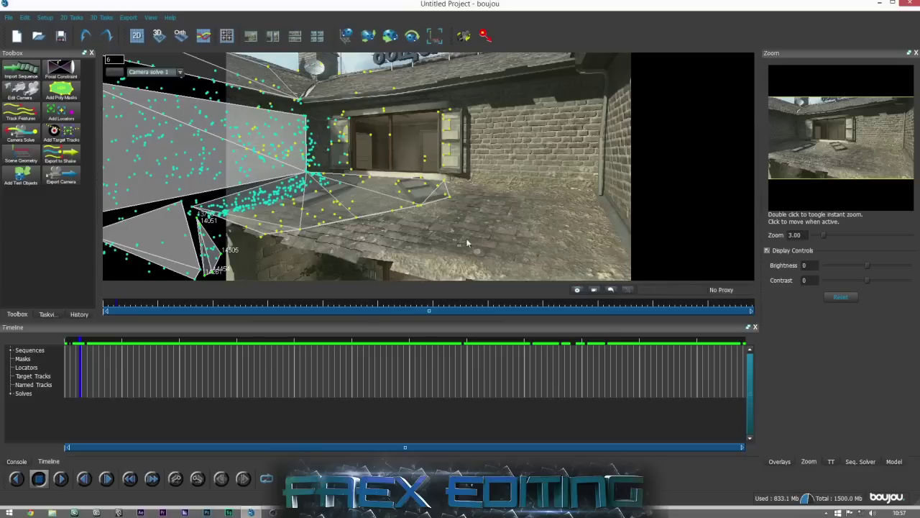
Switch to Cinema 4D by opening the exported tut.c4d with centimetre import units, and scrub through the camera animation.
{"action": "left_click", "coordinate": [880, 4]}
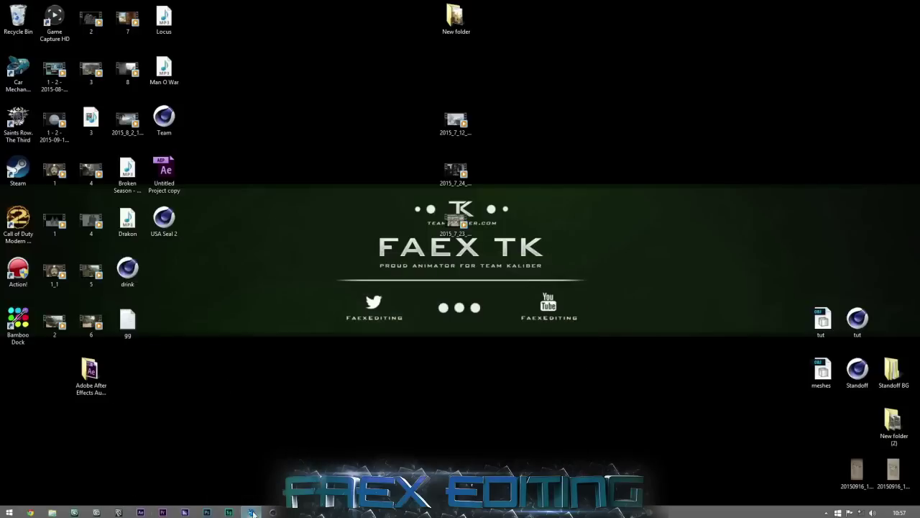
{"action": "double_click", "coordinate": [873, 333]}
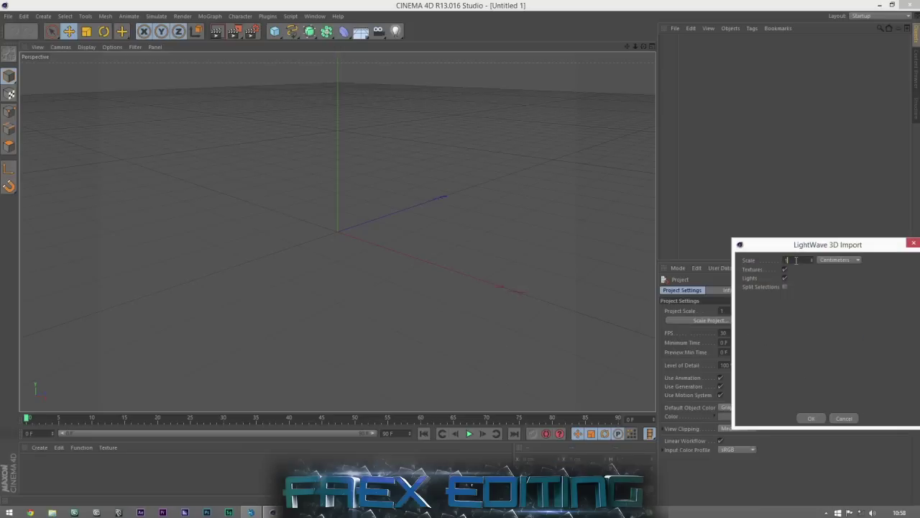
{"action": "left_click", "coordinate": [809, 419]}
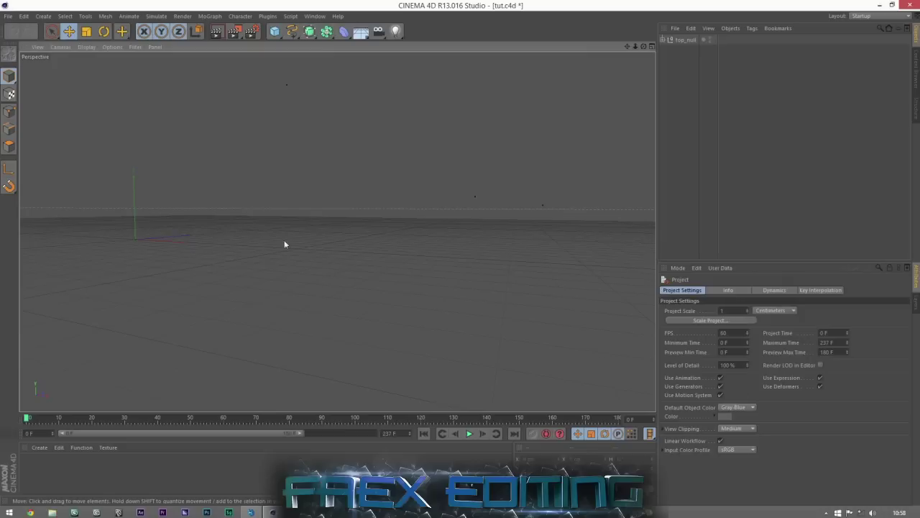
{"action": "left_click_drag", "start_coordinate": [47, 424], "coordinate": [485, 439]}
{"action": "left_click", "coordinate": [424, 433]}
Create a material and load the image Standoff BG_00000 as its colour texture.
{"action": "double_click", "coordinate": [43, 471]}
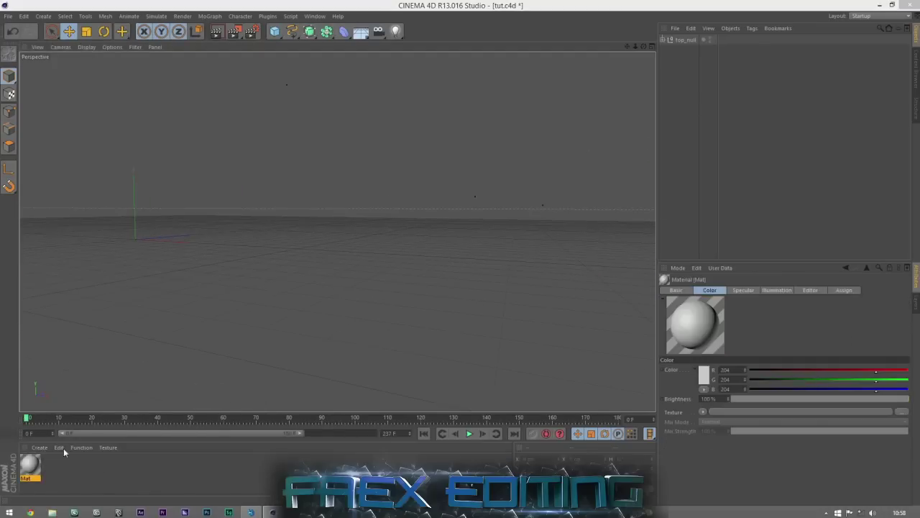
{"action": "double_click", "coordinate": [29, 466]}
{"action": "left_click", "coordinate": [420, 156]}
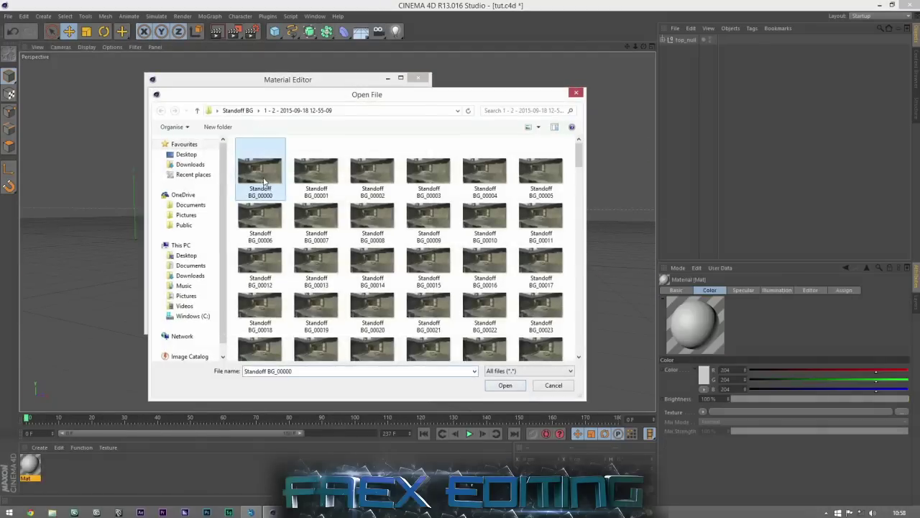
{"action": "double_click", "coordinate": [373, 277]}
{"action": "left_click", "coordinate": [506, 291]}
Calculate the movie frame range in the colour texture's animation settings and close the Material Editor.
{"action": "left_click", "coordinate": [270, 173]}
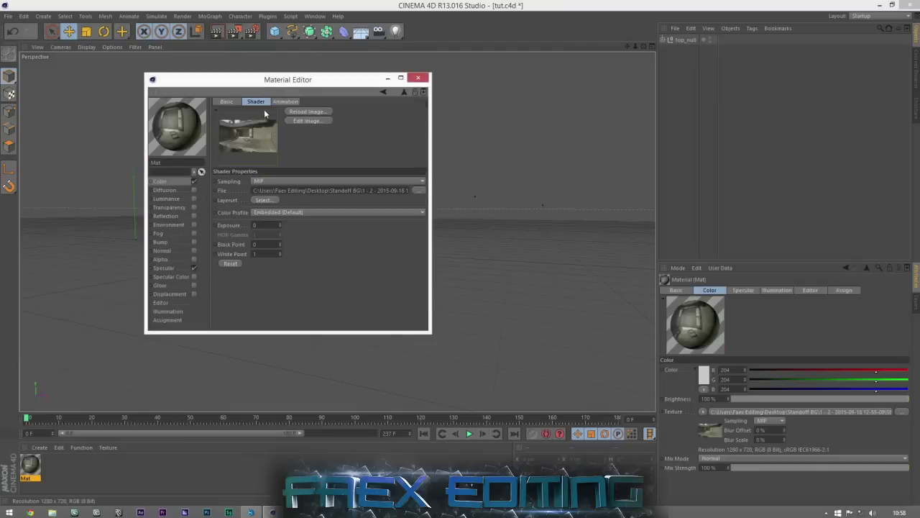
{"action": "left_click", "coordinate": [285, 101]}
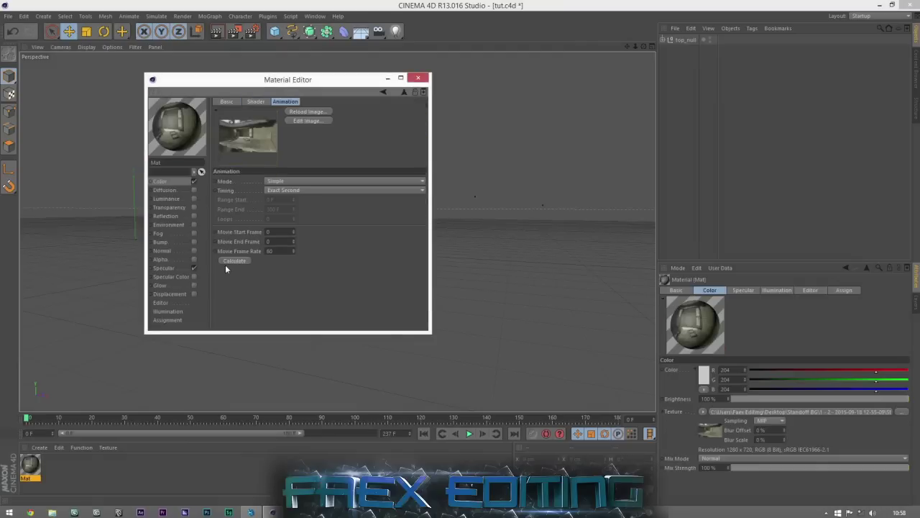
{"action": "left_click", "coordinate": [418, 77]}
Add a Background object to the scene and apply the footage material to it.
{"action": "left_click", "coordinate": [361, 31]}
{"action": "left_click", "coordinate": [399, 111]}
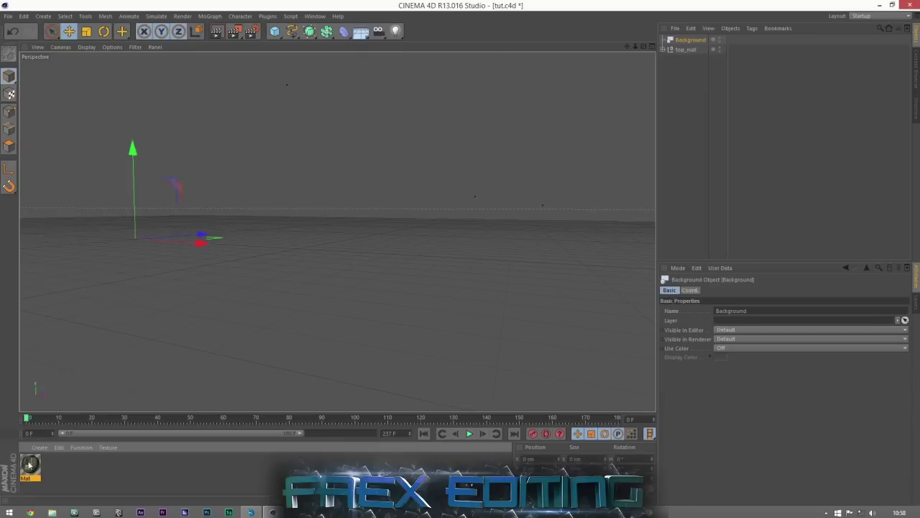
{"action": "left_click_drag", "start_coordinate": [687, 45], "coordinate": [689, 41]}
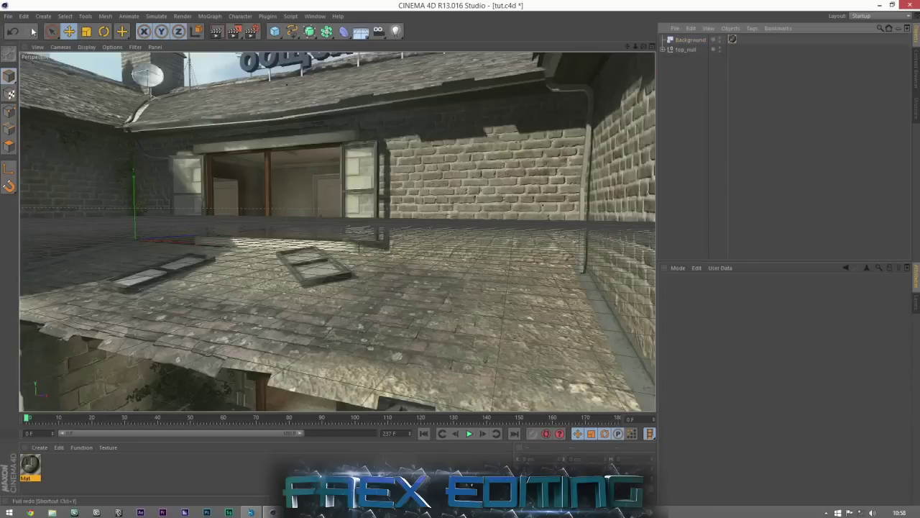
Merge the tut OBJ file from the desktop into the scene, accepting the import settings.
{"action": "left_click", "coordinate": [7, 16]}
{"action": "left_click", "coordinate": [36, 51]}
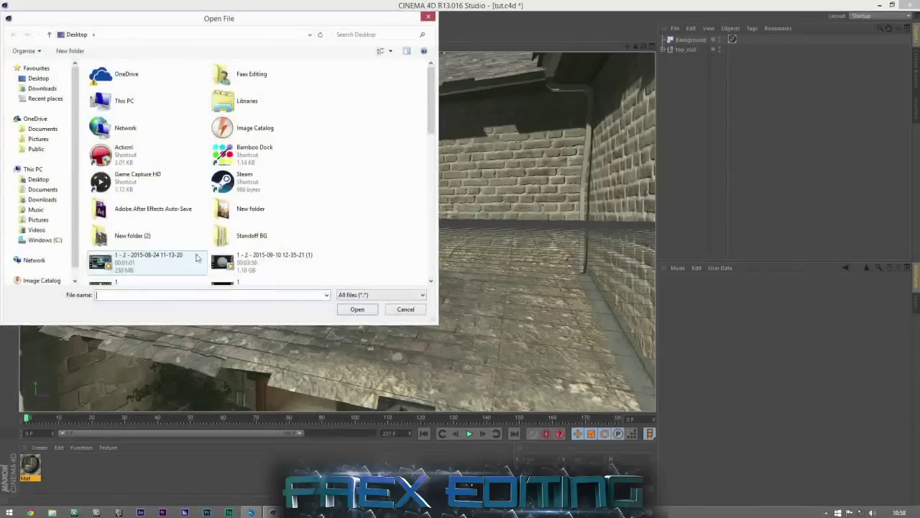
{"action": "scroll", "coordinate": [154, 267], "scroll_direction": "down", "scroll_amount": 2}
{"action": "double_click", "coordinate": [115, 241]}
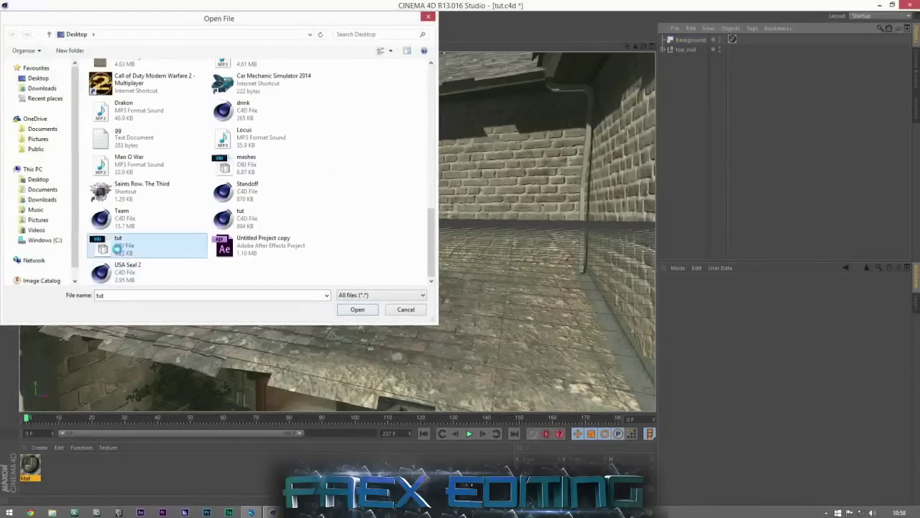
{"action": "left_click", "coordinate": [99, 334]}
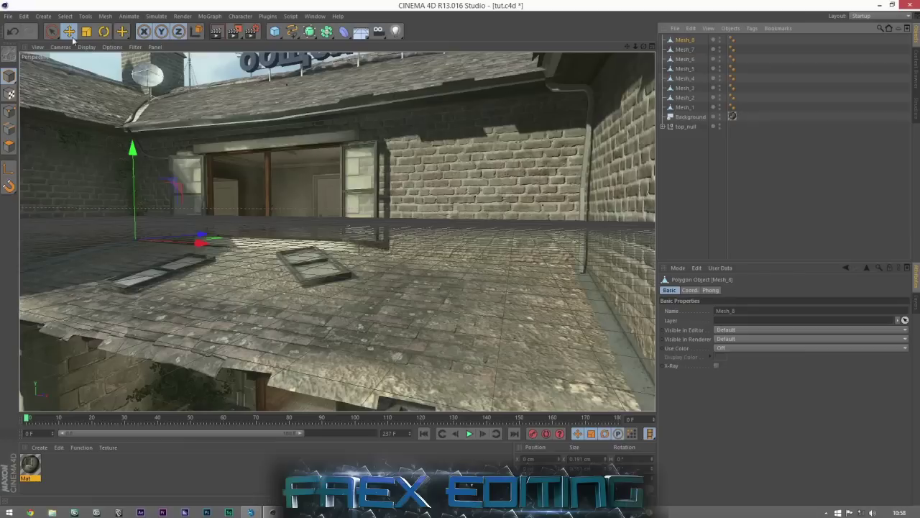
Group the meshes Mesh_1 through Mesh_8 under a single null.
{"action": "left_click", "coordinate": [677, 108]}
{"action": "left_click", "coordinate": [686, 40], "text": "shift"}
{"action": "right_click", "coordinate": [687, 67]}
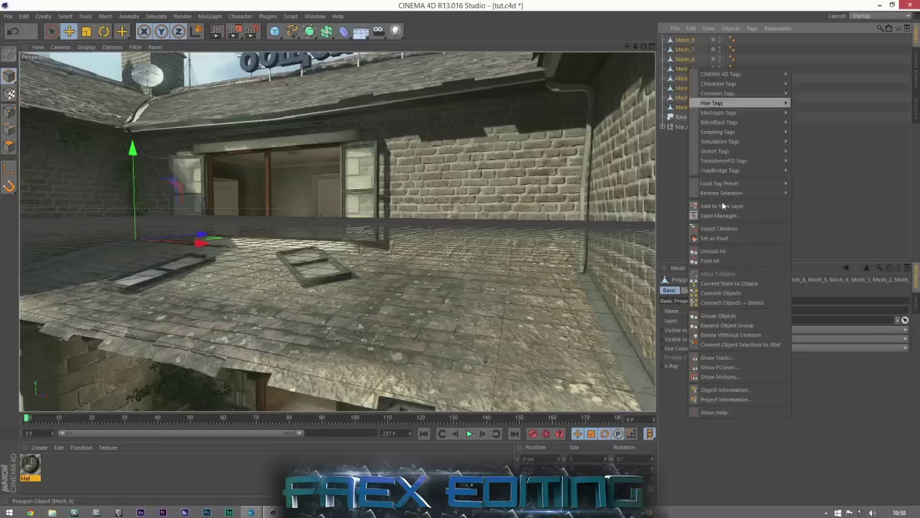
{"action": "left_click", "coordinate": [719, 316]}
Scale the mesh group uniformly at frame 84 until its surfaces line up with the wall and roof in the footage.
{"action": "key", "text": "t"}
{"action": "left_click_drag", "start_coordinate": [248, 322], "coordinate": [509, 348]}
{"action": "left_click_drag", "start_coordinate": [122, 421], "coordinate": [222, 420]}
{"action": "left_click_drag", "start_coordinate": [276, 356], "coordinate": [633, 351]}
{"action": "left_click_drag", "start_coordinate": [320, 343], "coordinate": [333, 368]}
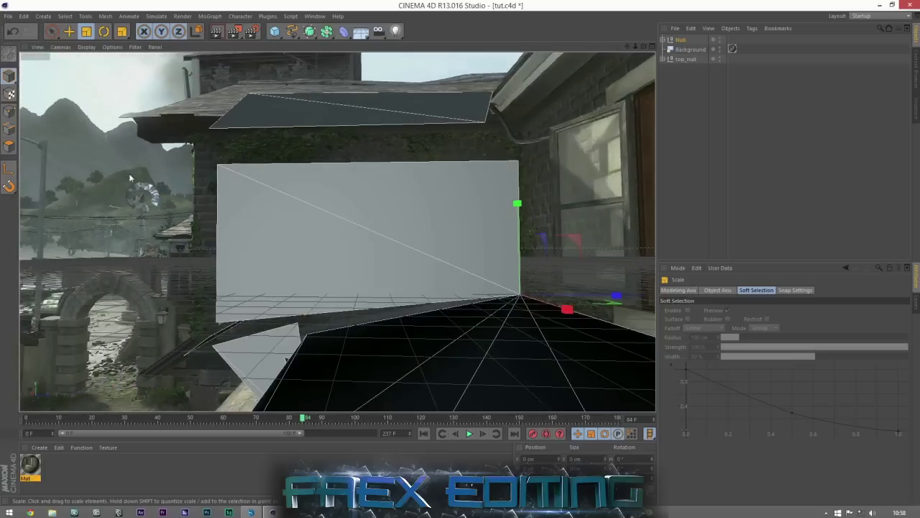
{"action": "left_click_drag", "start_coordinate": [283, 348], "coordinate": [248, 285]}
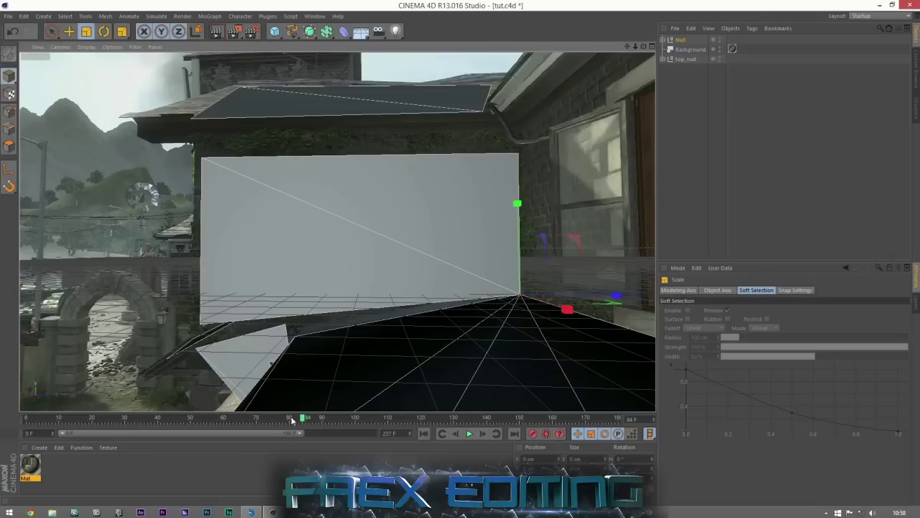
{"action": "left_click_drag", "start_coordinate": [304, 366], "coordinate": [317, 367]}
{"action": "left_click", "coordinate": [722, 233]}
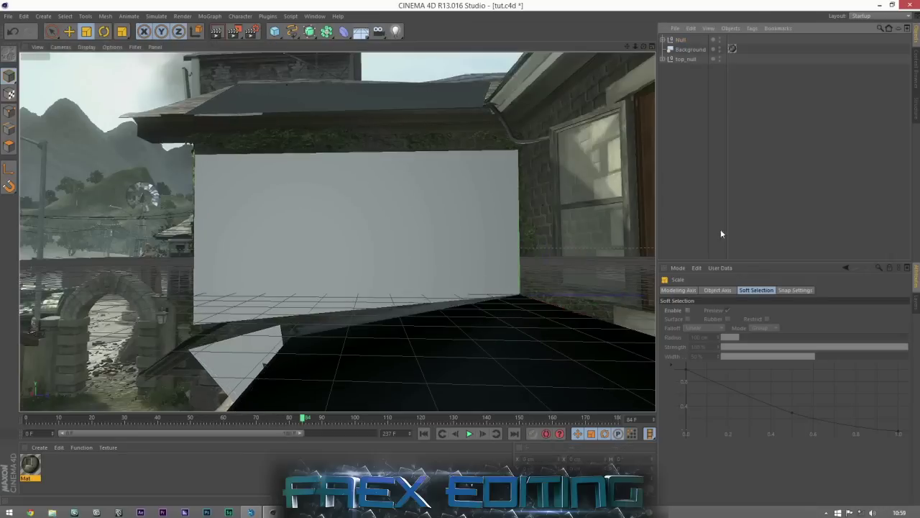
Extend the timeline preview range to the full 237 frames and scrub it to check the meshes against the footage.
{"action": "left_click_drag", "start_coordinate": [325, 422], "coordinate": [501, 414]}
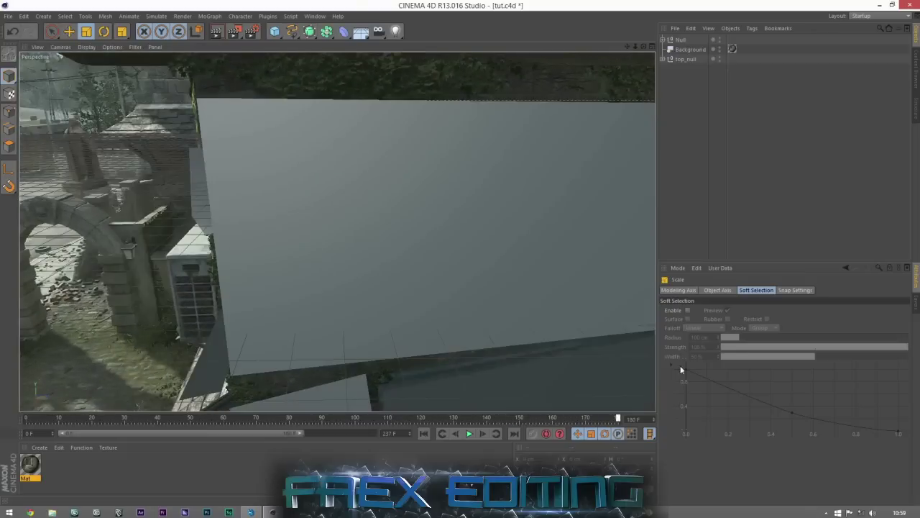
{"action": "left_click_drag", "start_coordinate": [303, 434], "coordinate": [344, 421]}
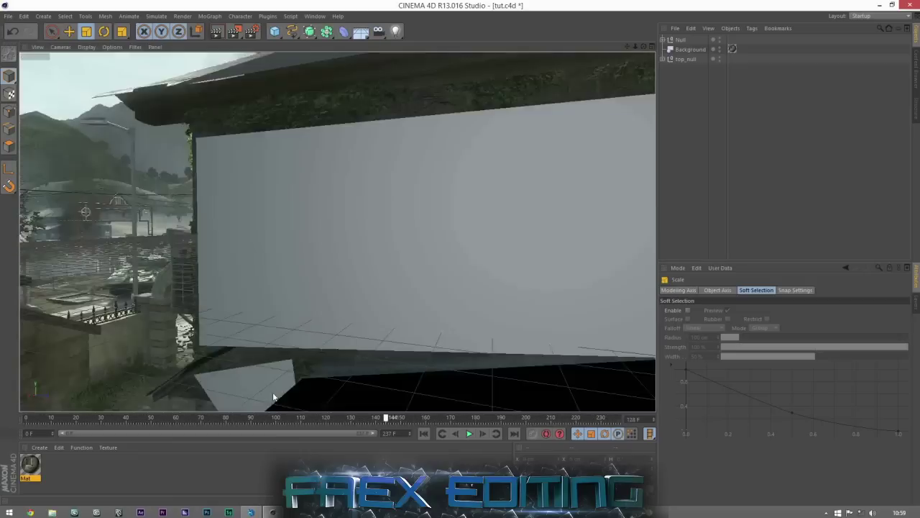
{"action": "left_click_drag", "start_coordinate": [273, 417], "coordinate": [119, 417]}
Leave the tracked camera's view and hide the Background object to show the mesh layout from outside.
{"action": "left_click", "coordinate": [666, 59]}
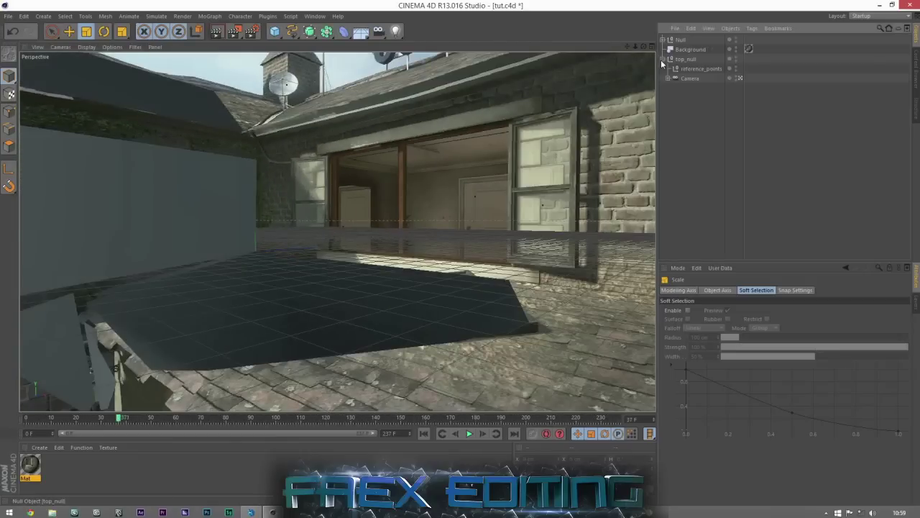
{"action": "left_click", "coordinate": [742, 78]}
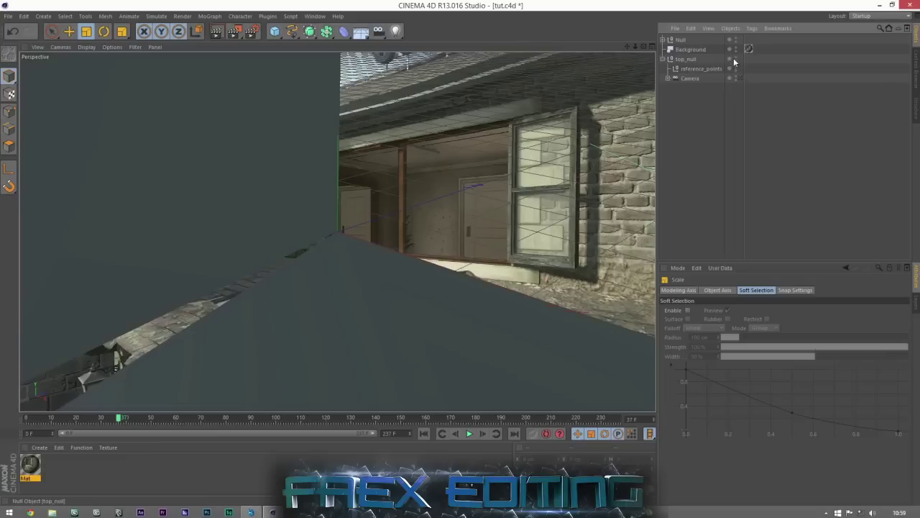
{"action": "left_click_drag", "start_coordinate": [677, 168], "coordinate": [760, 29], "text": "alt"}
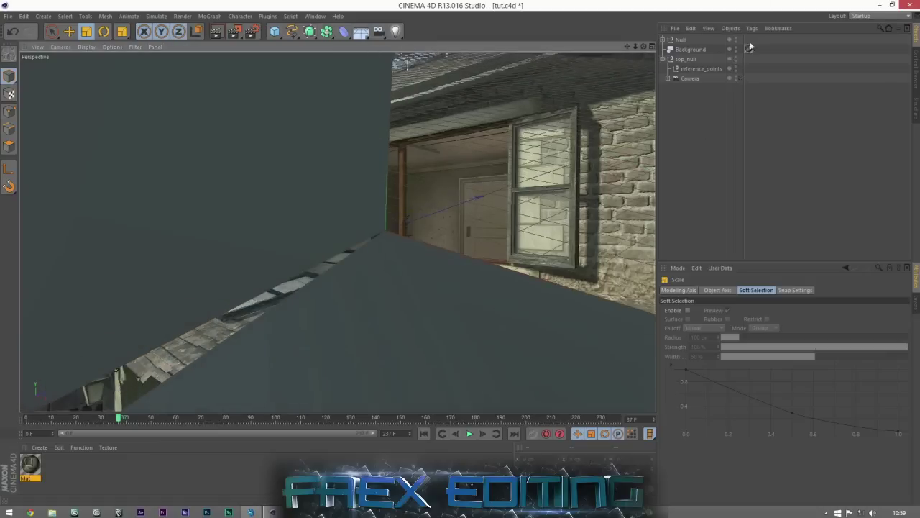
{"action": "left_click", "coordinate": [735, 48]}
{"action": "left_click", "coordinate": [687, 59]}
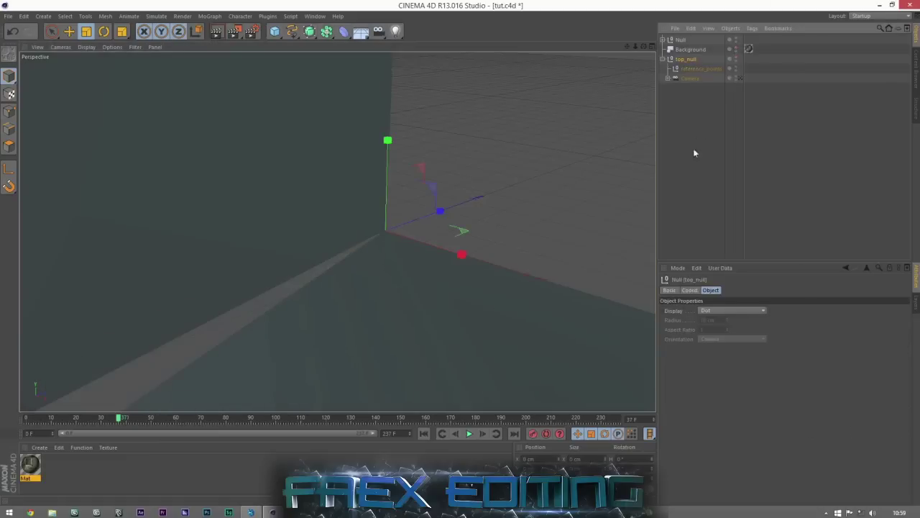
{"action": "left_click_drag", "start_coordinate": [445, 205], "coordinate": [368, 243], "text": "alt"}
{"action": "left_click", "coordinate": [676, 175]}
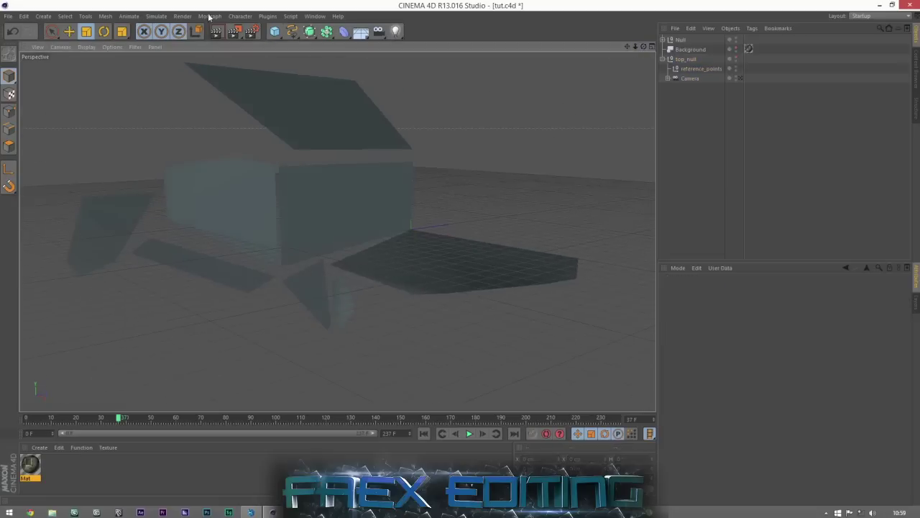
Merge the Franklin Clinton C4D model from the GTA 5 folder in 3D Models into the scene.
{"action": "left_click", "coordinate": [7, 16]}
{"action": "left_click", "coordinate": [29, 51]}
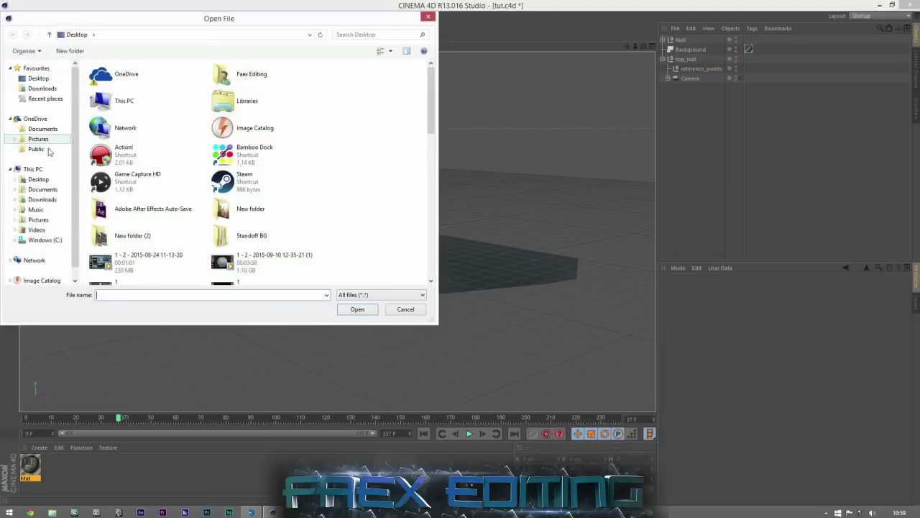
{"action": "left_click", "coordinate": [34, 189]}
{"action": "double_click", "coordinate": [115, 166]}
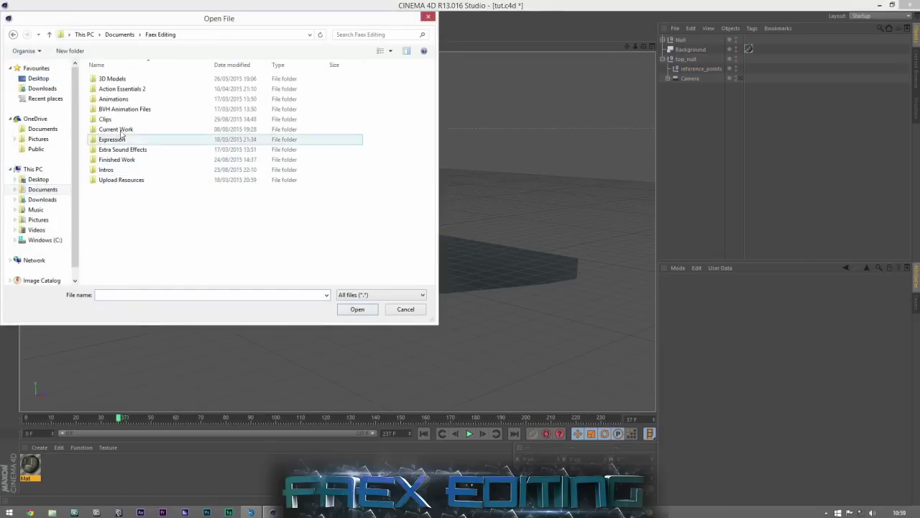
{"action": "double_click", "coordinate": [115, 130]}
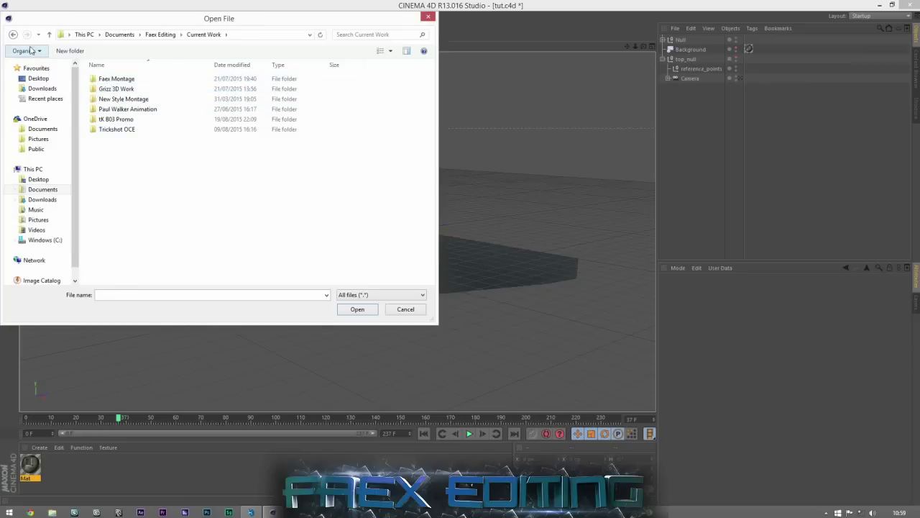
{"action": "left_click", "coordinate": [13, 34]}
{"action": "double_click", "coordinate": [123, 88]}
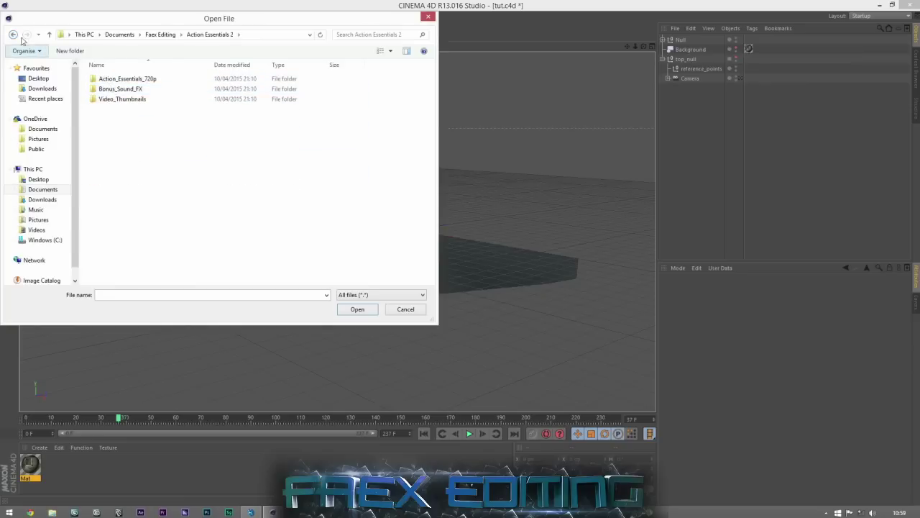
{"action": "left_click", "coordinate": [13, 34]}
{"action": "double_click", "coordinate": [111, 78]}
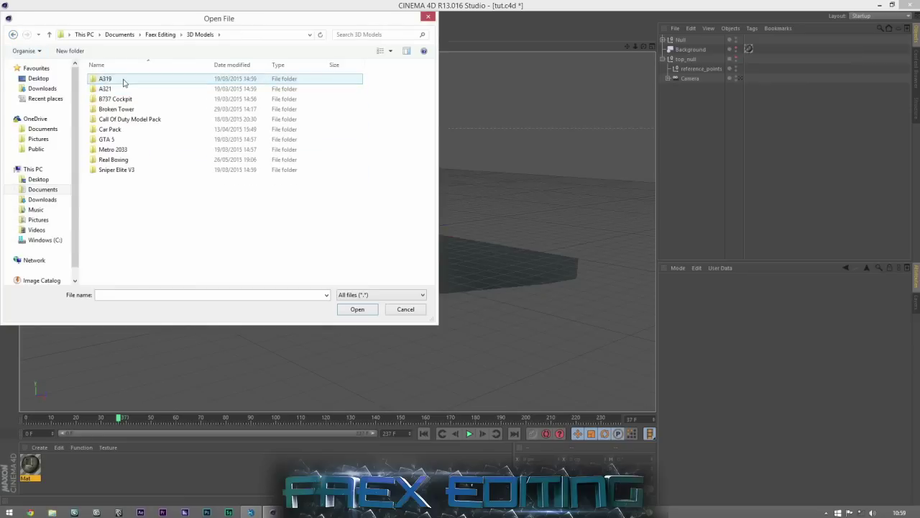
{"action": "double_click", "coordinate": [119, 140]}
{"action": "double_click", "coordinate": [119, 79]}
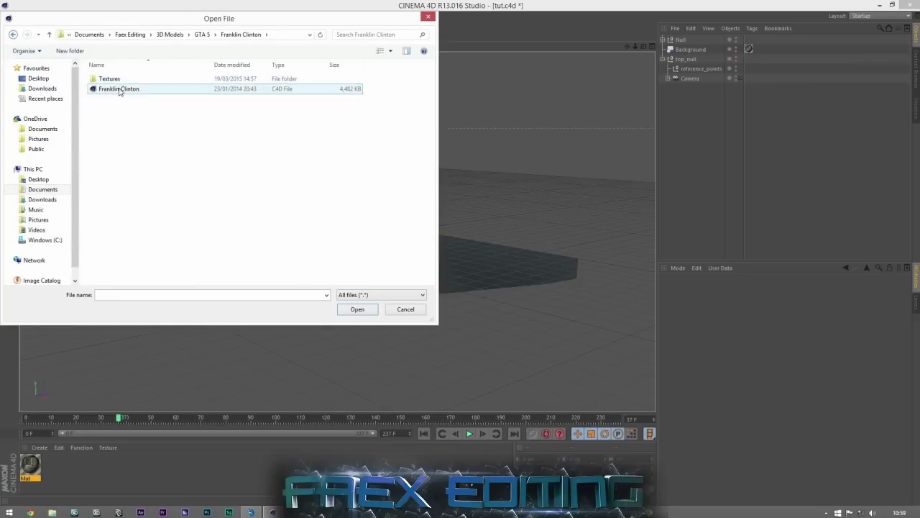
{"action": "double_click", "coordinate": [121, 88]}
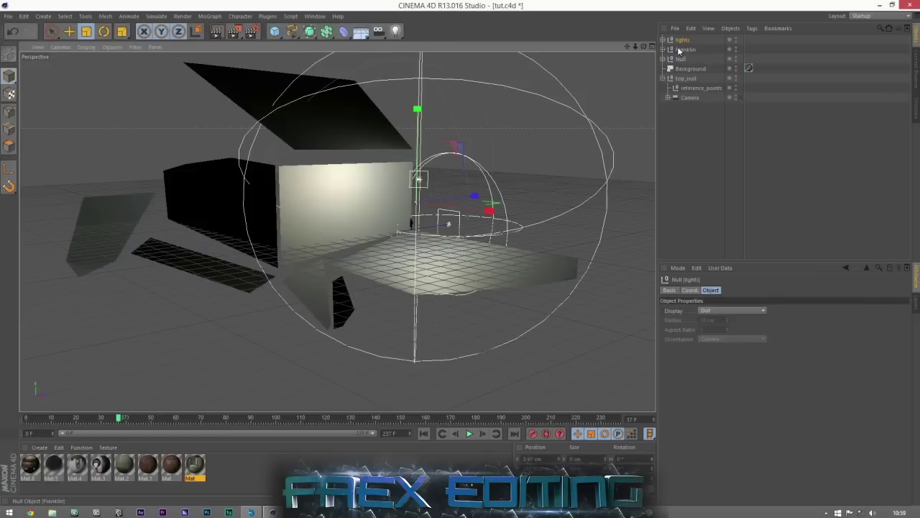
Delete the merged lights, compare the Franklin model's size with the meshes, and remove the model.
{"action": "key", "text": "Delete"}
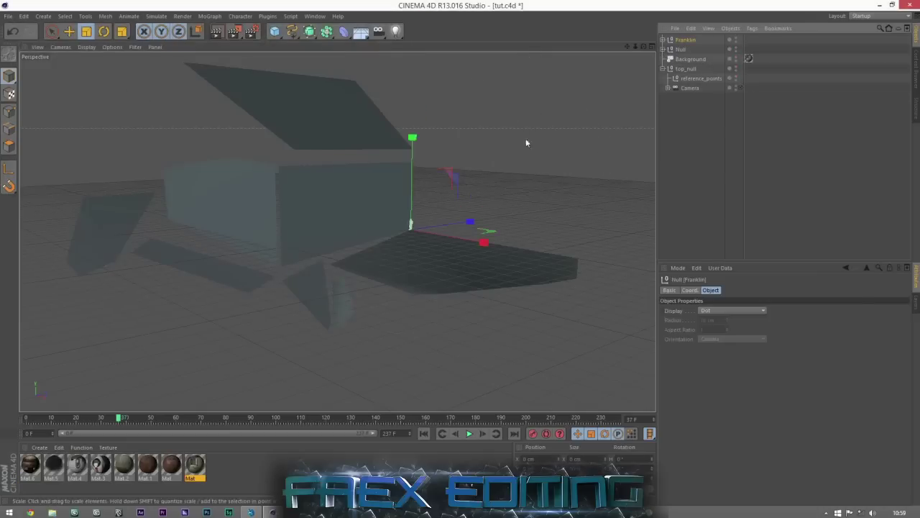
{"action": "left_click", "coordinate": [676, 212]}
{"action": "scroll", "coordinate": [451, 228], "scroll_direction": "up", "scroll_amount": 3}
{"action": "scroll", "coordinate": [422, 229], "scroll_direction": "up", "scroll_amount": 3}
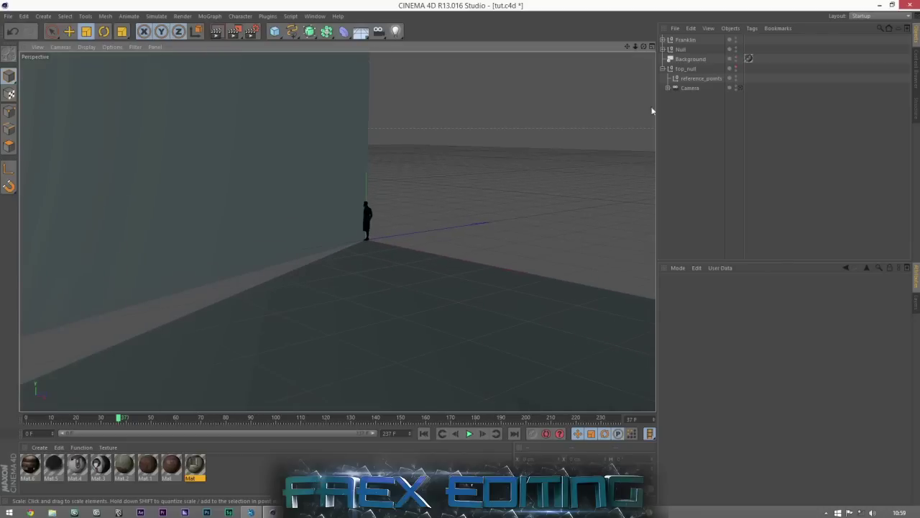
{"action": "key", "text": "Delete"}
Try merging the unrigged Atlas PMC model from the Call Of Duty Model Pack's Advanced Warfare characters, and undo the merge.
{"action": "left_click", "coordinate": [8, 16]}
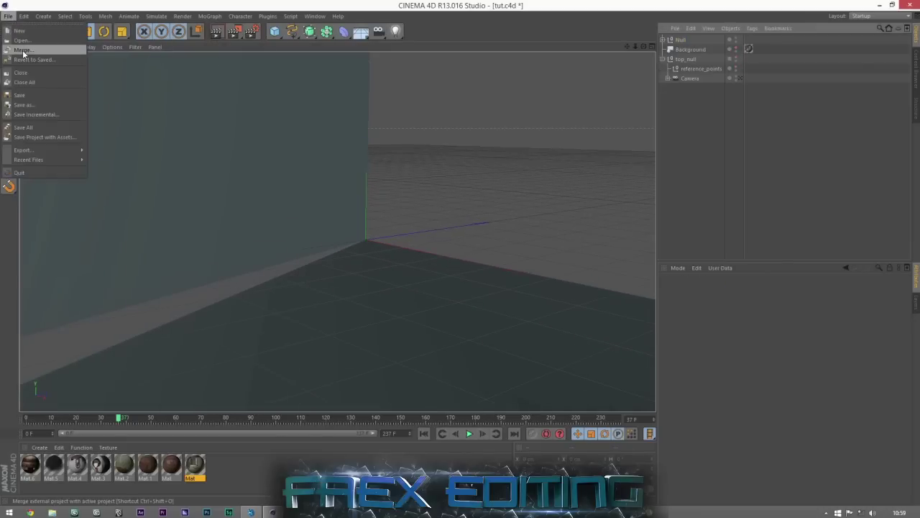
{"action": "left_click", "coordinate": [25, 54]}
{"action": "left_click", "coordinate": [202, 34]}
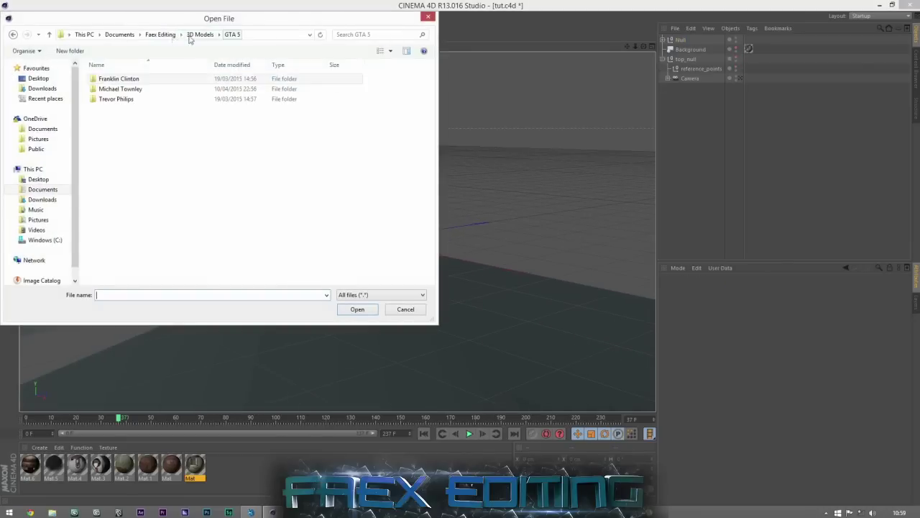
{"action": "left_click", "coordinate": [200, 34]}
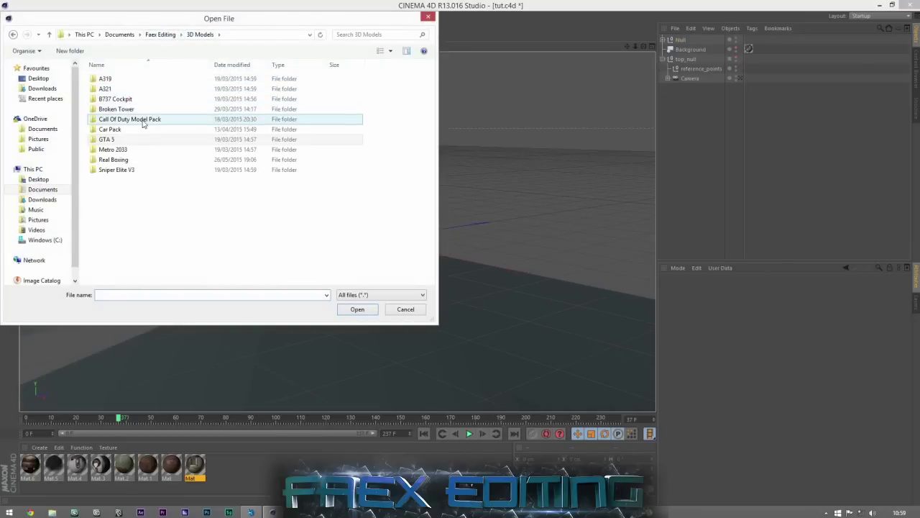
{"action": "double_click", "coordinate": [141, 119]}
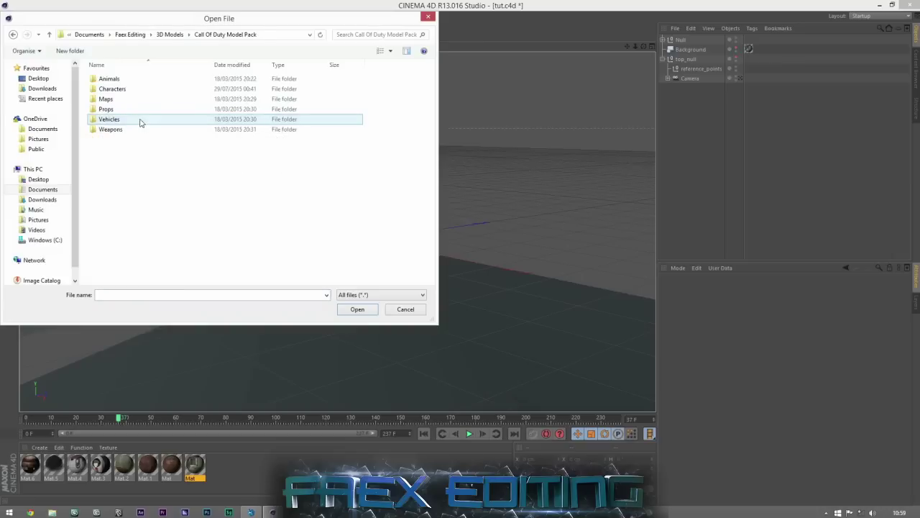
{"action": "double_click", "coordinate": [111, 90]}
{"action": "left_click", "coordinate": [138, 209]}
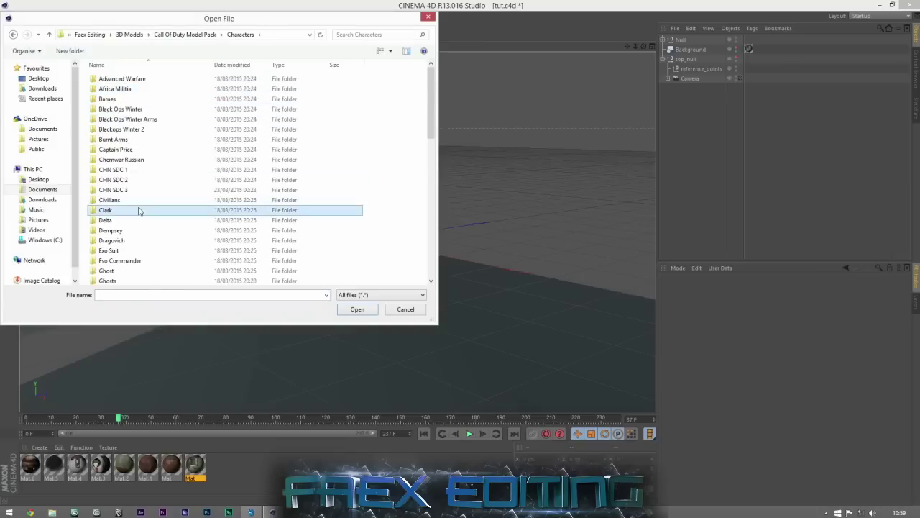
{"action": "scroll", "coordinate": [139, 210], "scroll_direction": "down", "scroll_amount": 3}
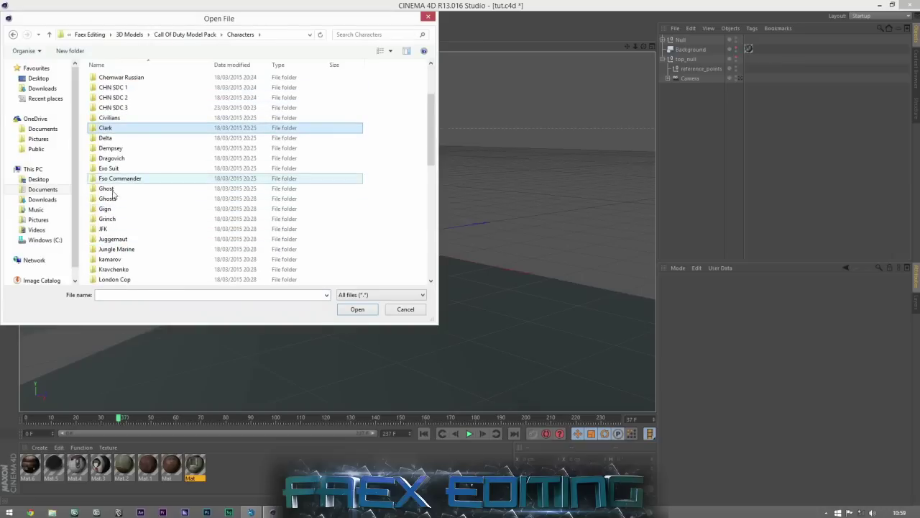
{"action": "scroll", "coordinate": [113, 131], "scroll_direction": "up", "scroll_amount": 3}
{"action": "double_click", "coordinate": [120, 79]}
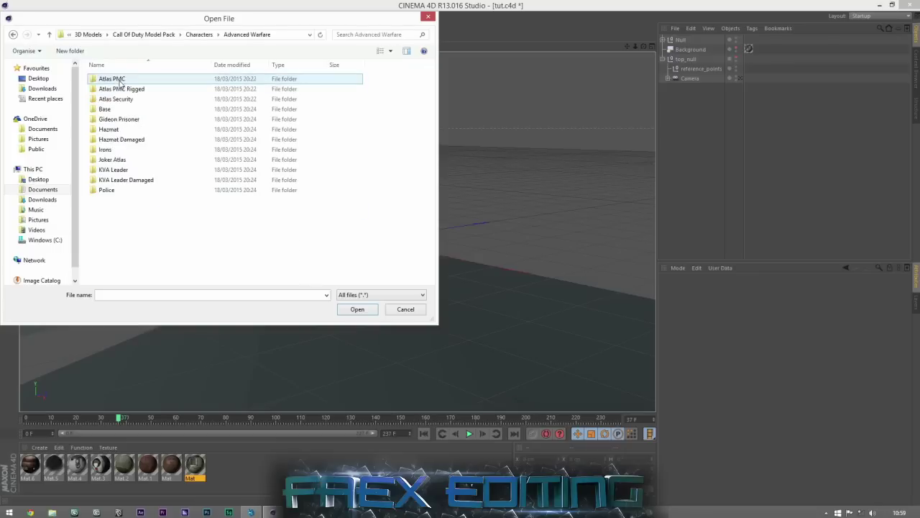
{"action": "double_click", "coordinate": [121, 79]}
{"action": "double_click", "coordinate": [112, 89]}
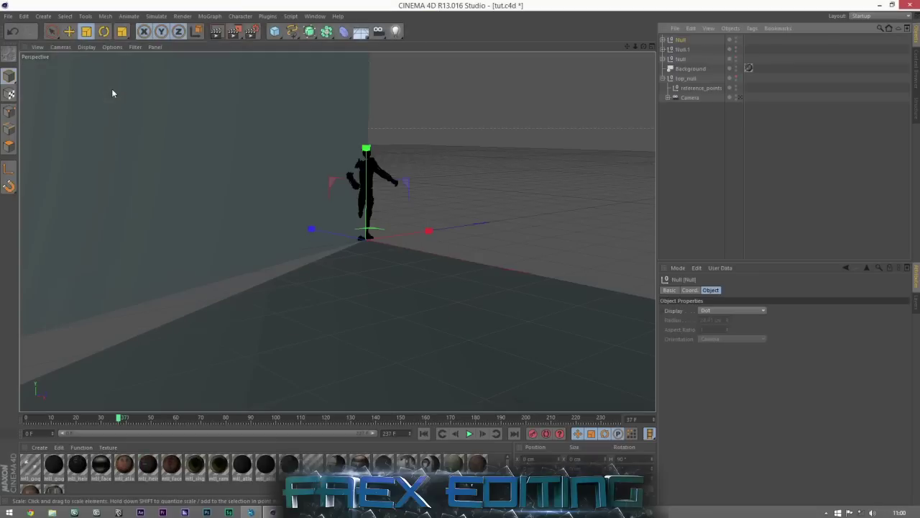
{"action": "key", "text": "ctrl+z"}
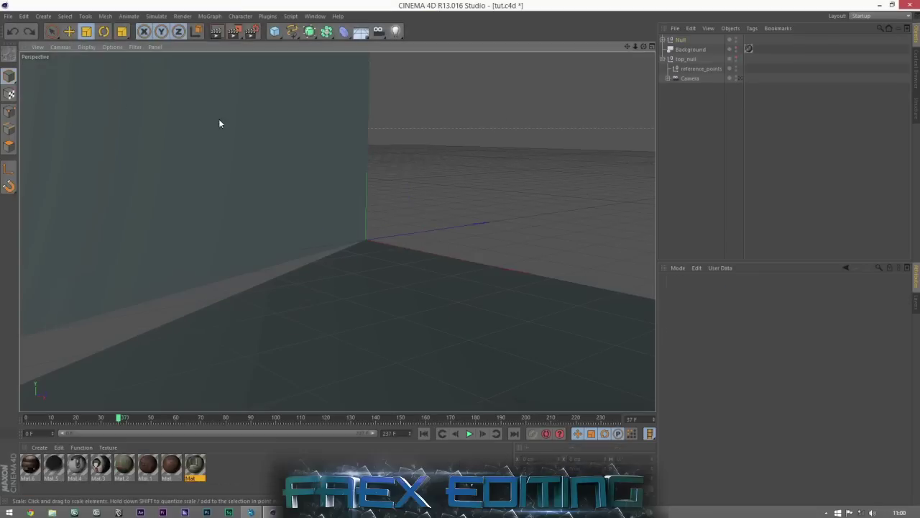
Merge the C4D model from the Atlas PMC Rigged folder of the Advanced Warfare characters and select its Atlas PMC Rig null.
{"action": "left_click", "coordinate": [8, 16]}
{"action": "left_click", "coordinate": [23, 41]}
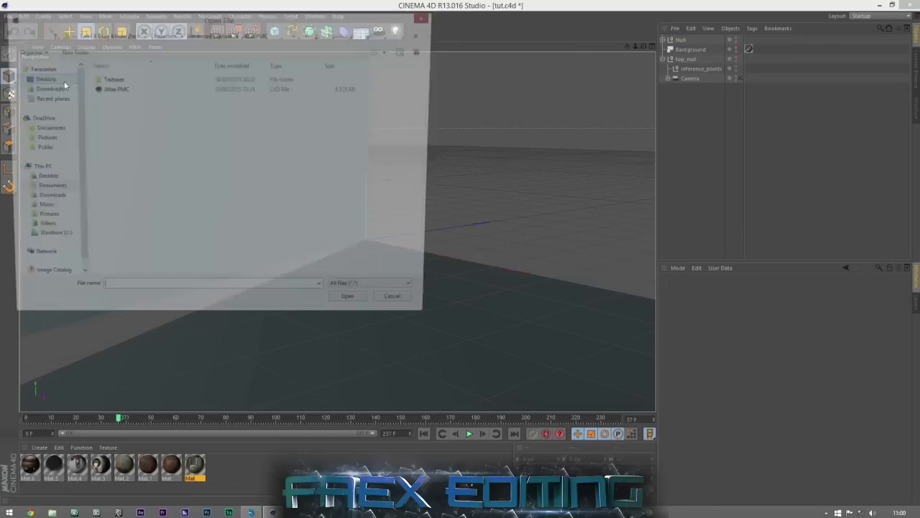
{"action": "left_click", "coordinate": [232, 35]}
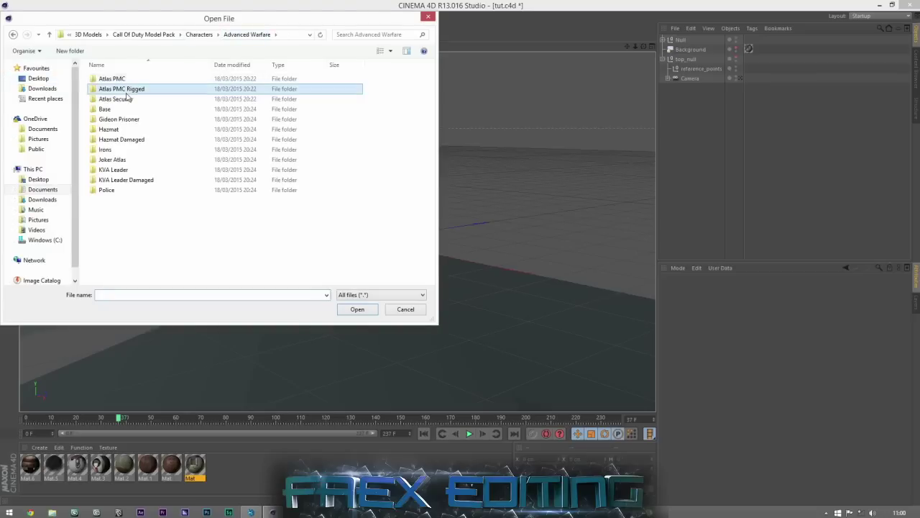
{"action": "double_click", "coordinate": [144, 89]}
{"action": "left_click", "coordinate": [113, 99]}
{"action": "double_click", "coordinate": [113, 100]}
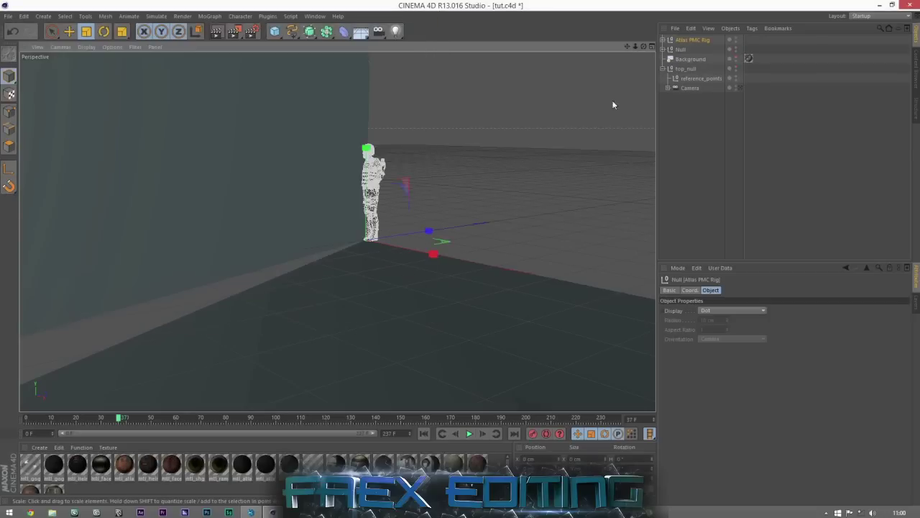
{"action": "left_click", "coordinate": [692, 39]}
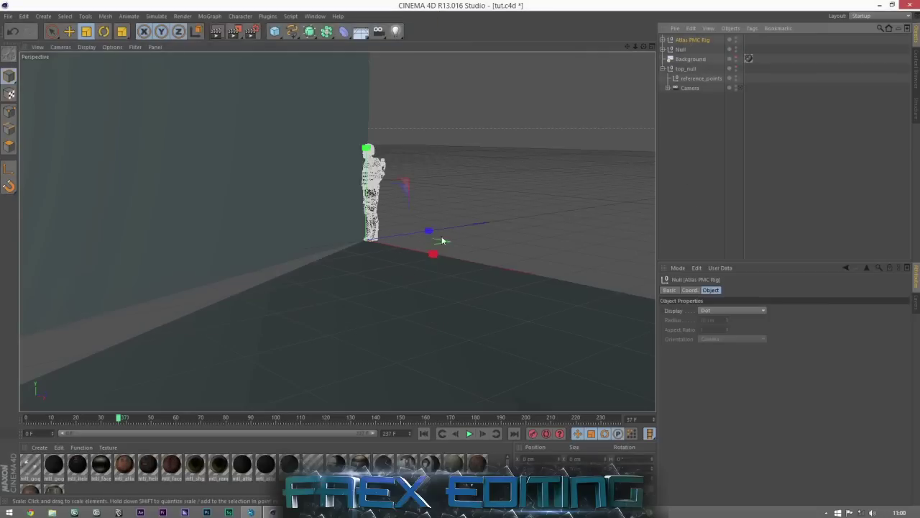
Move the Atlas PMC Rig onto the ground mesh in front of the wall, at about -98 cm in Y and -460 cm in Z.
{"action": "left_click_drag", "start_coordinate": [407, 249], "coordinate": [584, 348]}
{"action": "key", "text": "ctrl+z"}
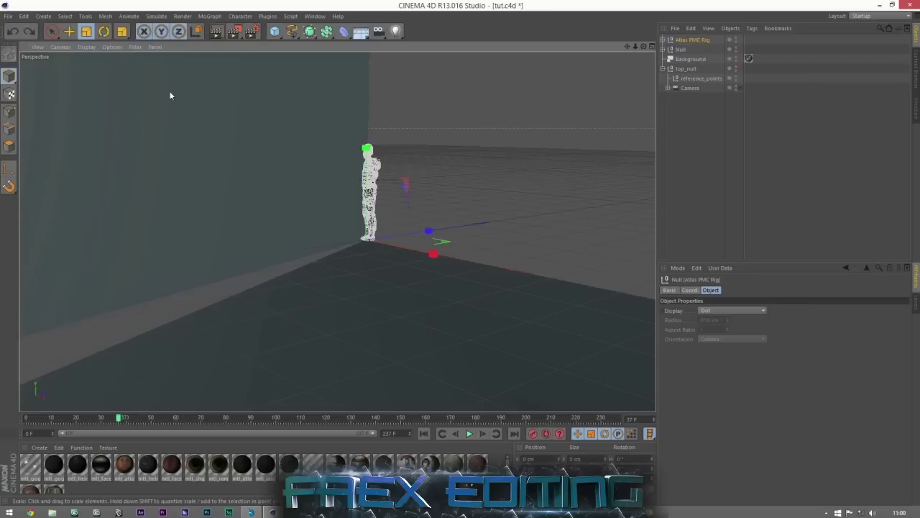
{"action": "left_click", "coordinate": [69, 32]}
{"action": "left_click_drag", "start_coordinate": [421, 256], "coordinate": [532, 338]}
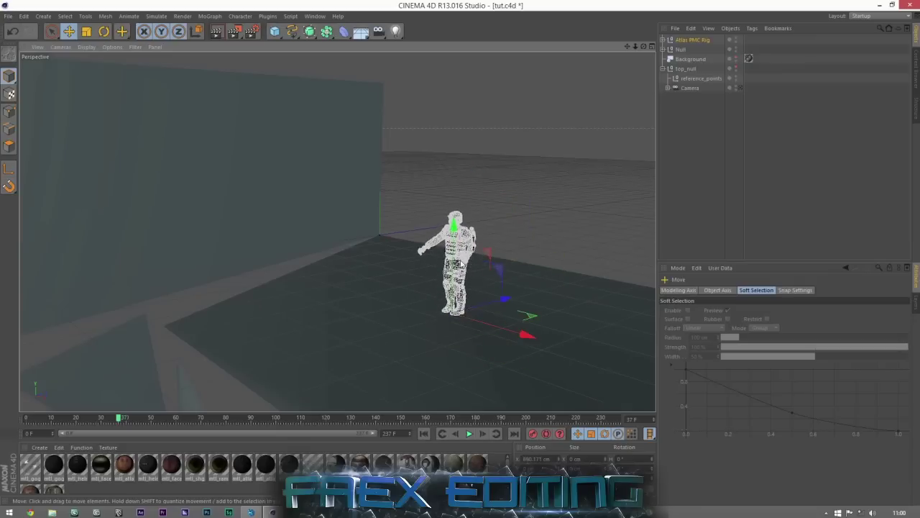
{"action": "left_click_drag", "start_coordinate": [454, 289], "coordinate": [453, 320]}
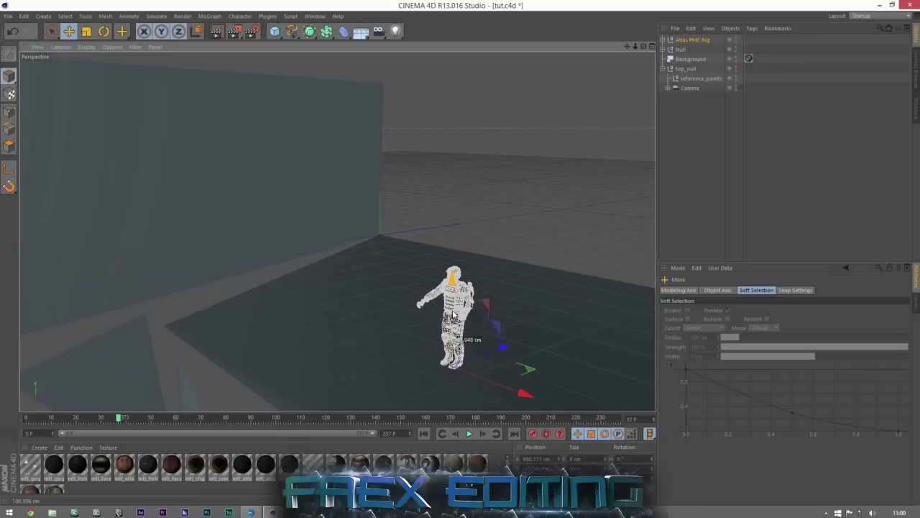
{"action": "left_click", "coordinate": [686, 197]}
{"action": "left_click_drag", "start_coordinate": [429, 230], "coordinate": [452, 197], "text": "alt"}
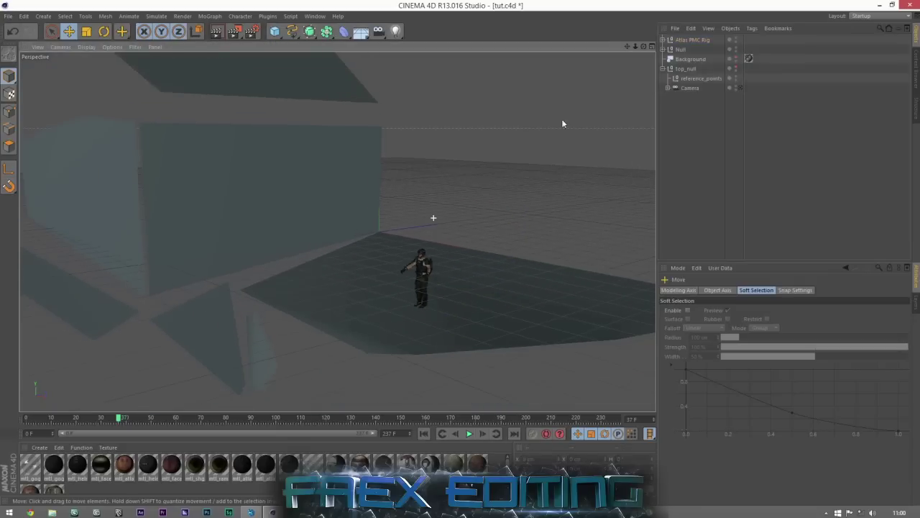
{"action": "left_click_drag", "start_coordinate": [636, 46], "coordinate": [337, 231]}
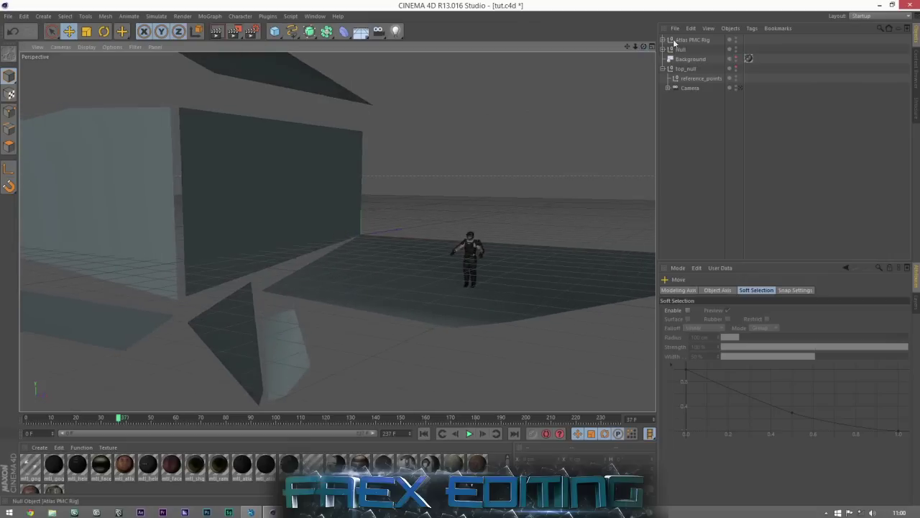
Set the Atlas PMC Rig's scale to 2 on the X, Y and Z axes.
{"action": "left_click", "coordinate": [470, 255]}
{"action": "left_click", "coordinate": [691, 290]}
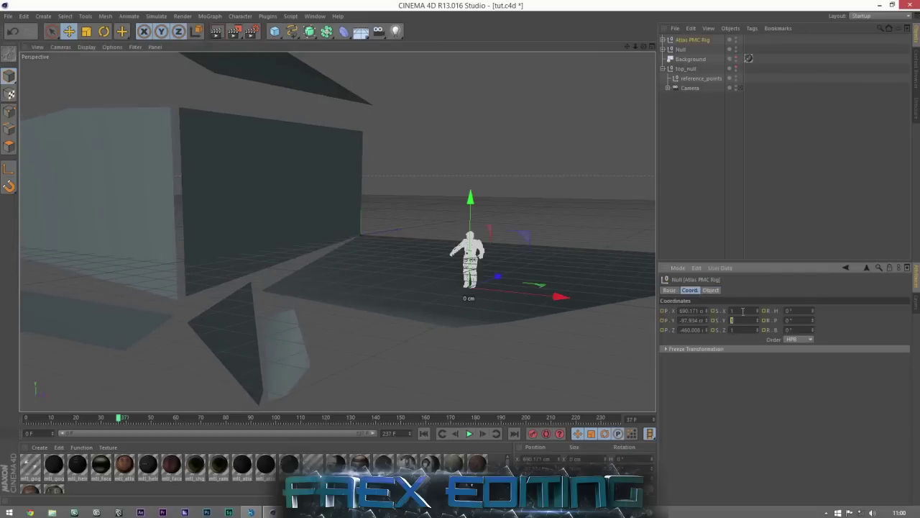
{"action": "key", "text": "Tab"}
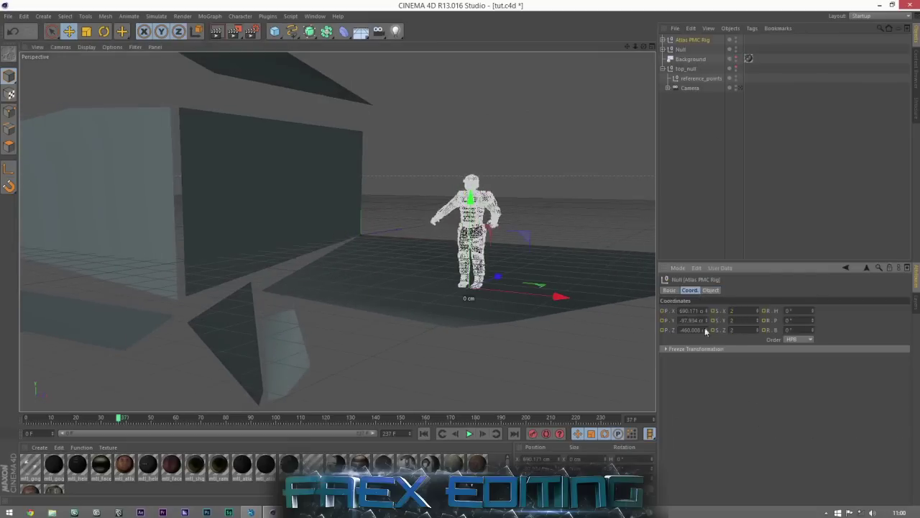
{"action": "left_click", "coordinate": [680, 200]}
{"action": "left_click_drag", "start_coordinate": [432, 273], "coordinate": [381, 266], "text": "alt"}
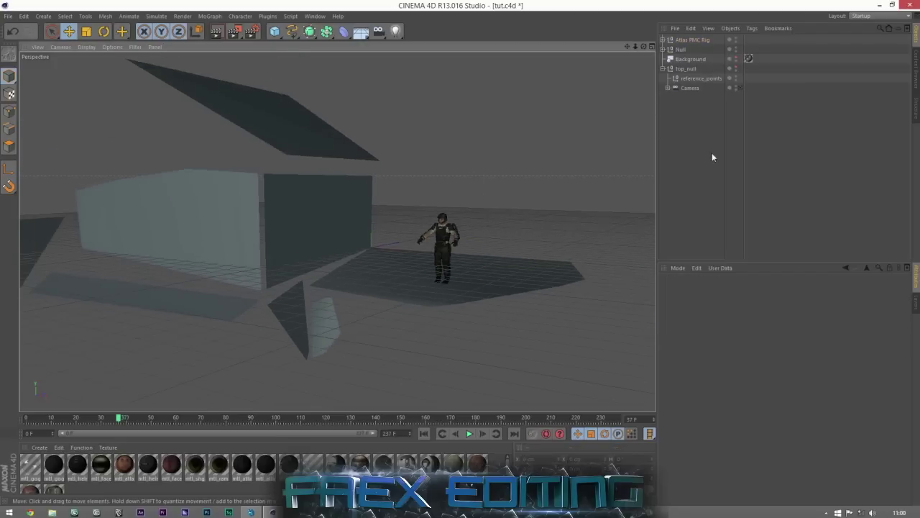
Check the soldier against the footage at frame 28 through the tracked camera, with the Background shown and the mesh Null hidden.
{"action": "left_click", "coordinate": [739, 87]}
{"action": "left_click", "coordinate": [736, 39]}
{"action": "left_click", "coordinate": [735, 38]}
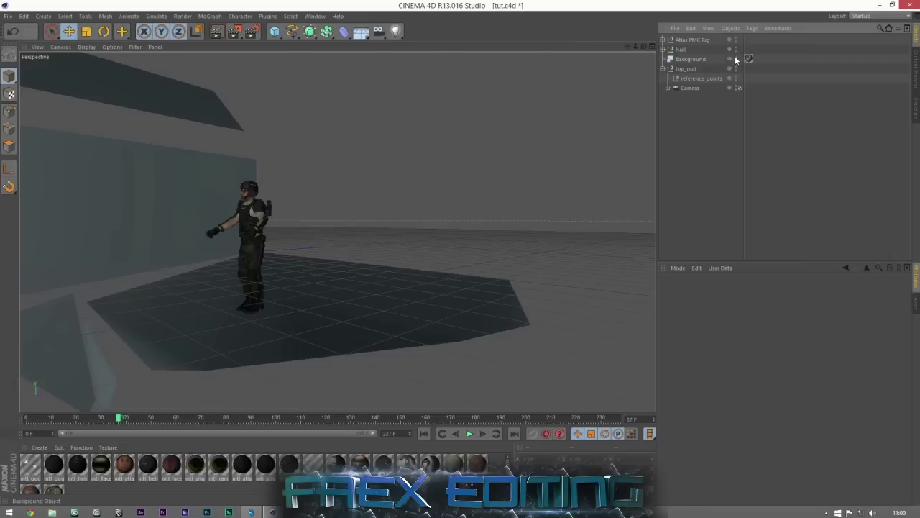
{"action": "left_click", "coordinate": [735, 59]}
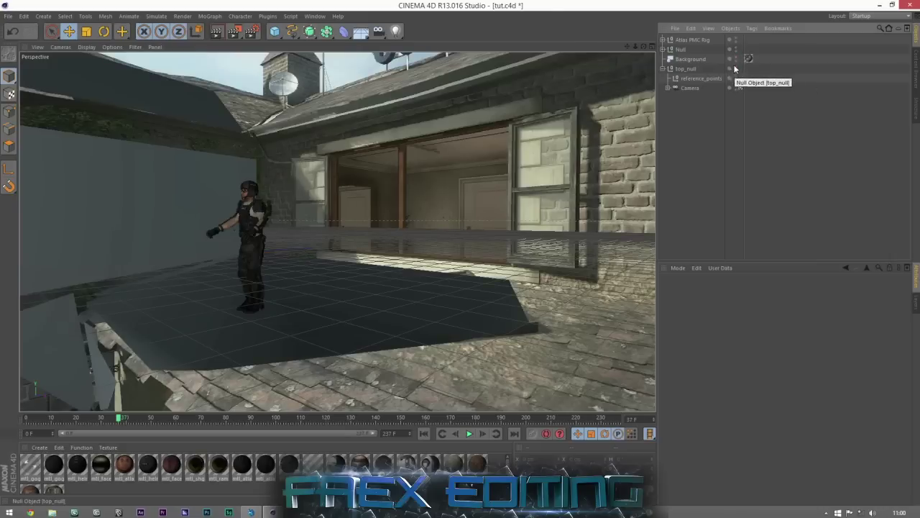
{"action": "left_click", "coordinate": [736, 48]}
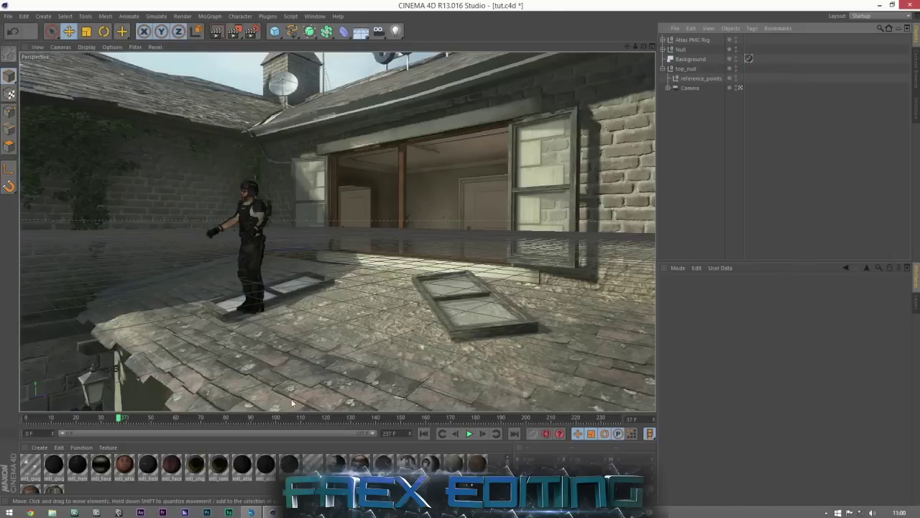
{"action": "left_click_drag", "start_coordinate": [119, 419], "coordinate": [96, 419]}
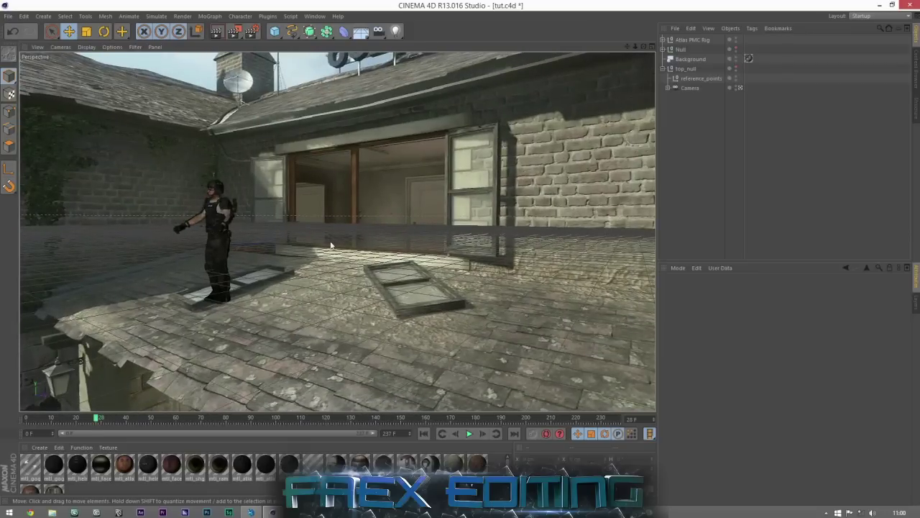
Set the Atlas PMC Rig's scale to 3 on all three axes and scrub back to frame 20 to check it against the footage.
{"action": "left_click", "coordinate": [693, 39]}
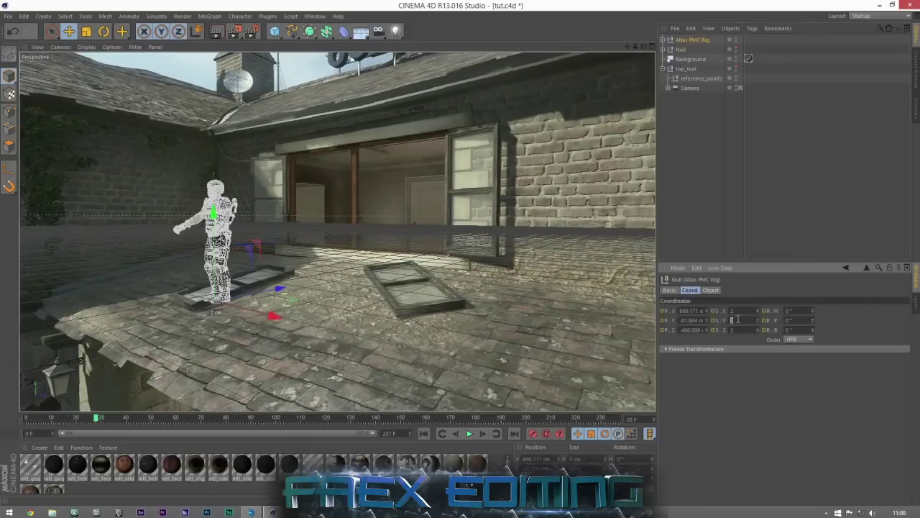
{"action": "key", "text": "Return"}
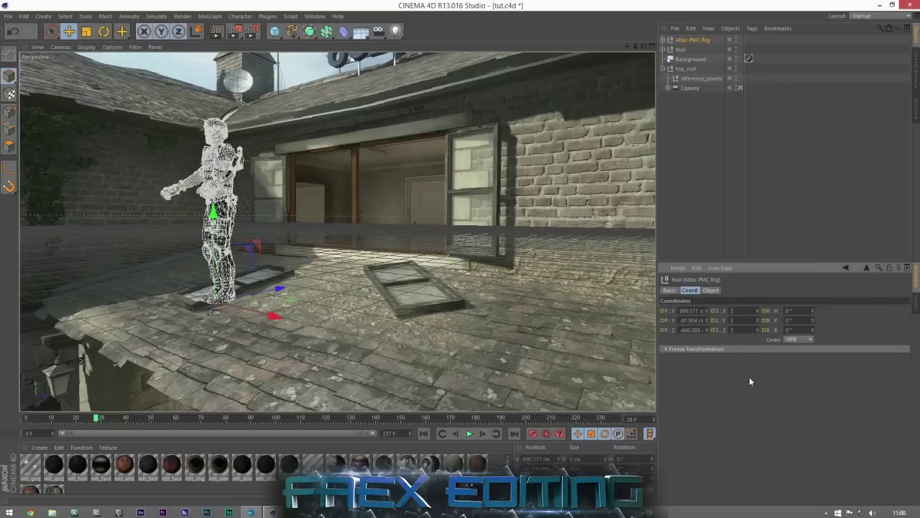
{"action": "left_click", "coordinate": [715, 204]}
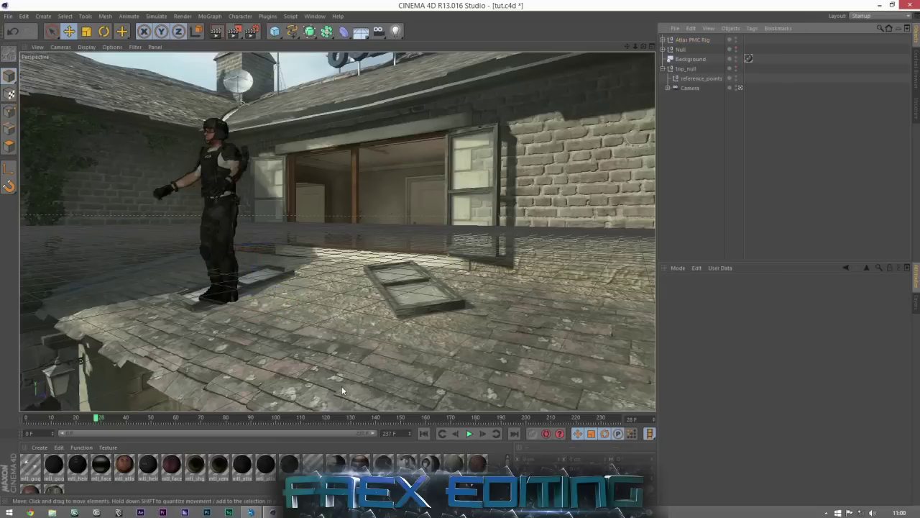
{"action": "left_click_drag", "start_coordinate": [103, 420], "coordinate": [78, 436]}
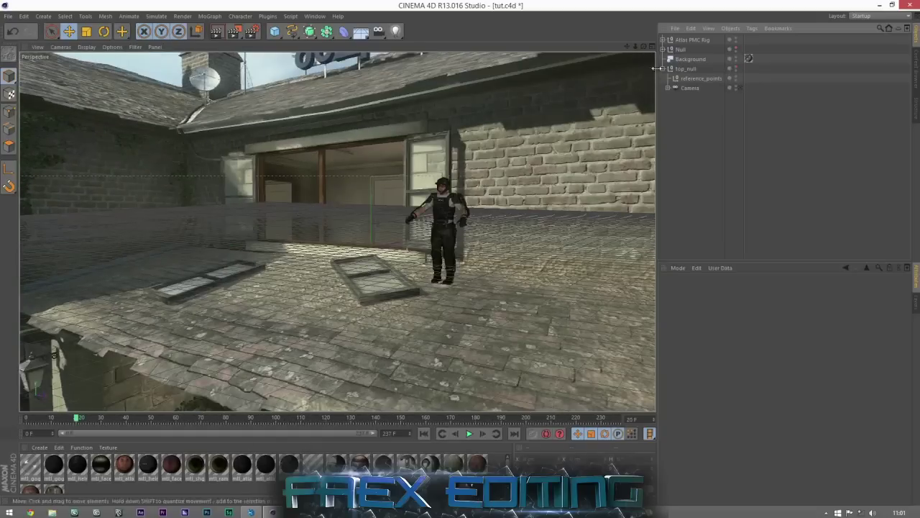
Hide the Background object, collapse top_null and show the mesh Null again to view the layout from outside.
{"action": "left_click", "coordinate": [735, 57]}
{"action": "left_click", "coordinate": [663, 68]}
{"action": "left_click", "coordinate": [723, 50]}
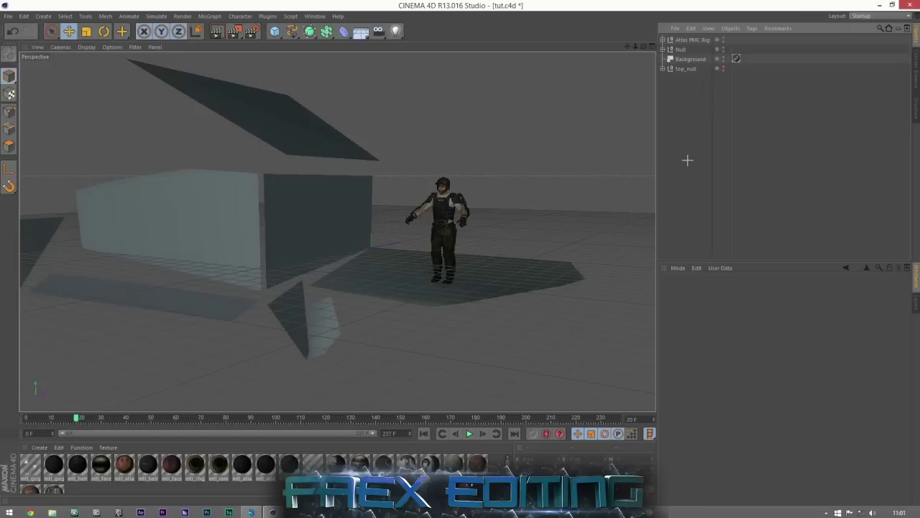
{"action": "left_click_drag", "start_coordinate": [309, 230], "coordinate": [512, 244], "text": "alt"}
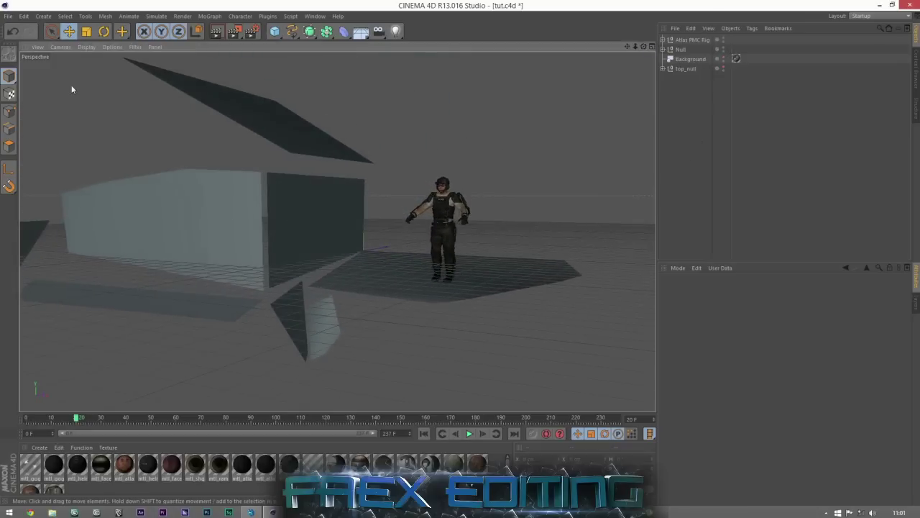